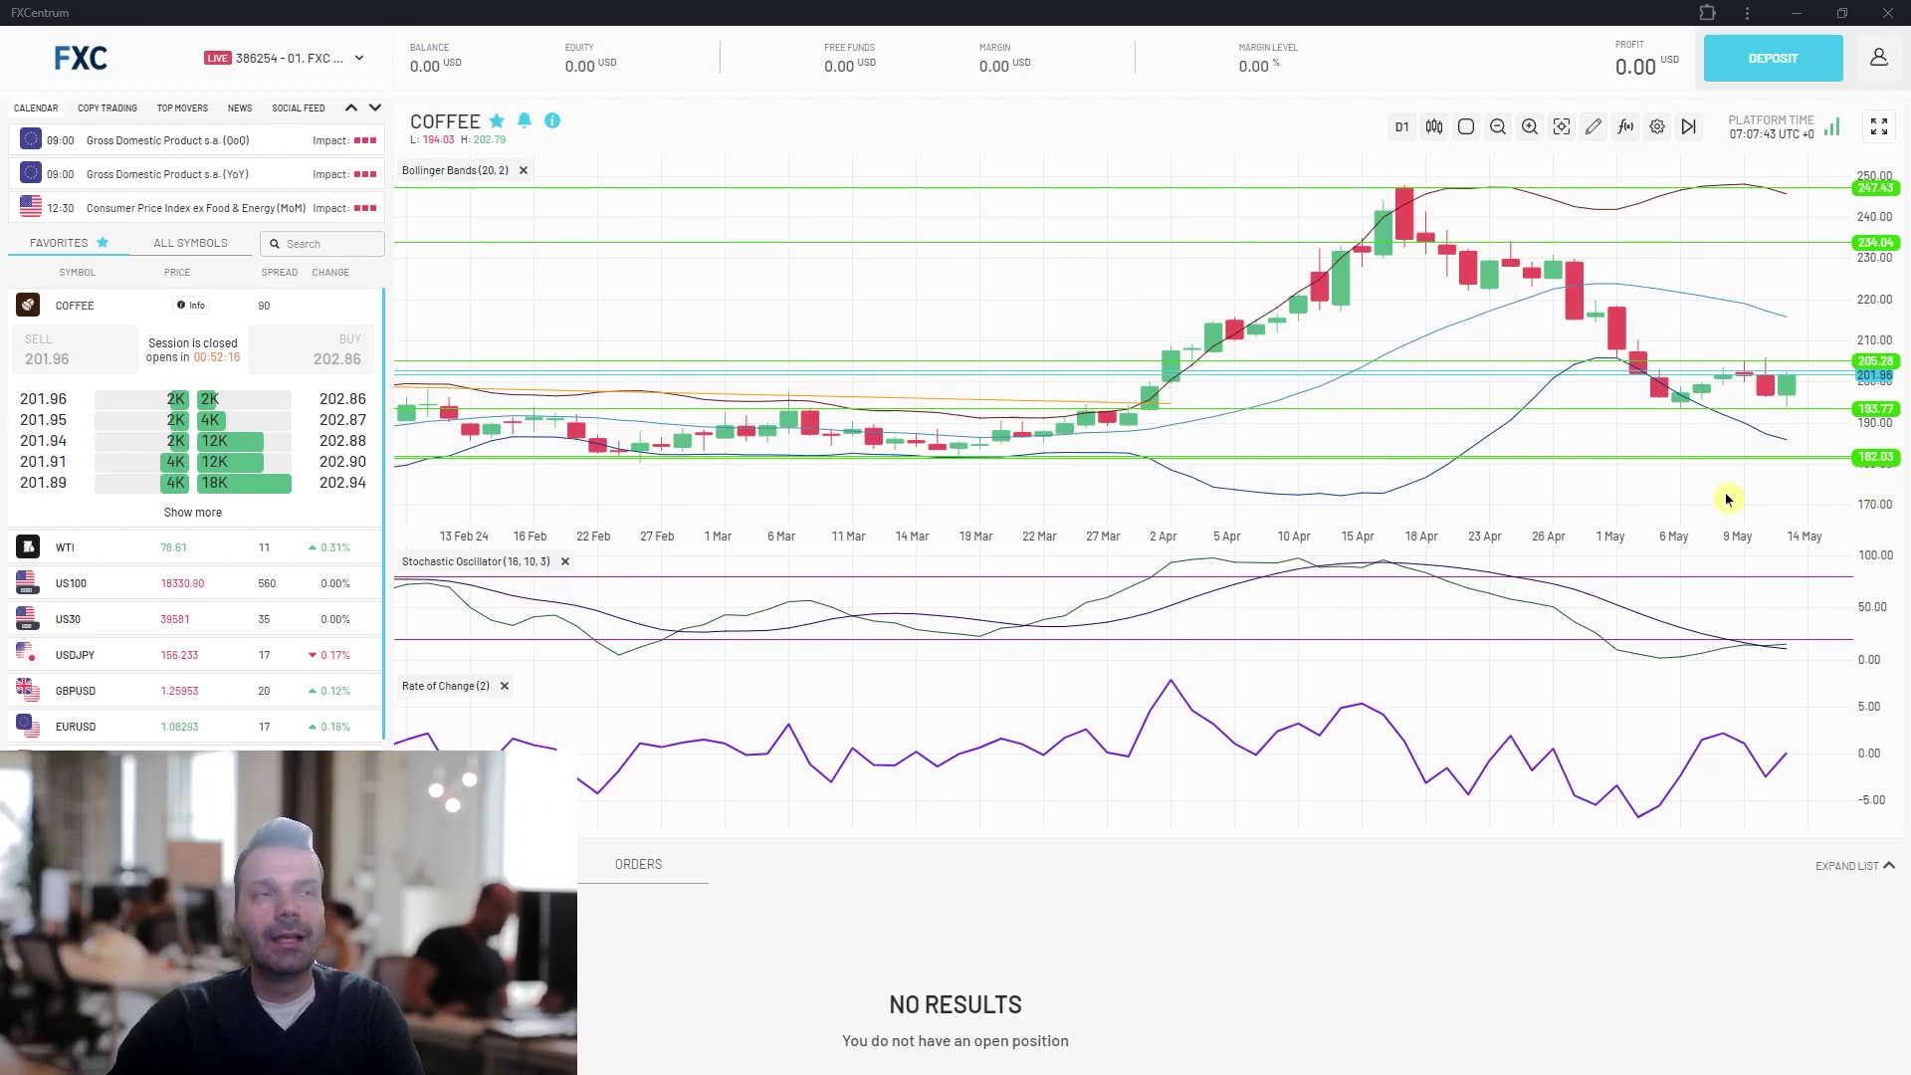
- Display the COFFEE daily chart full screen with the price action from late February to mid-May in view
scroll(172, 524, "down", 1)
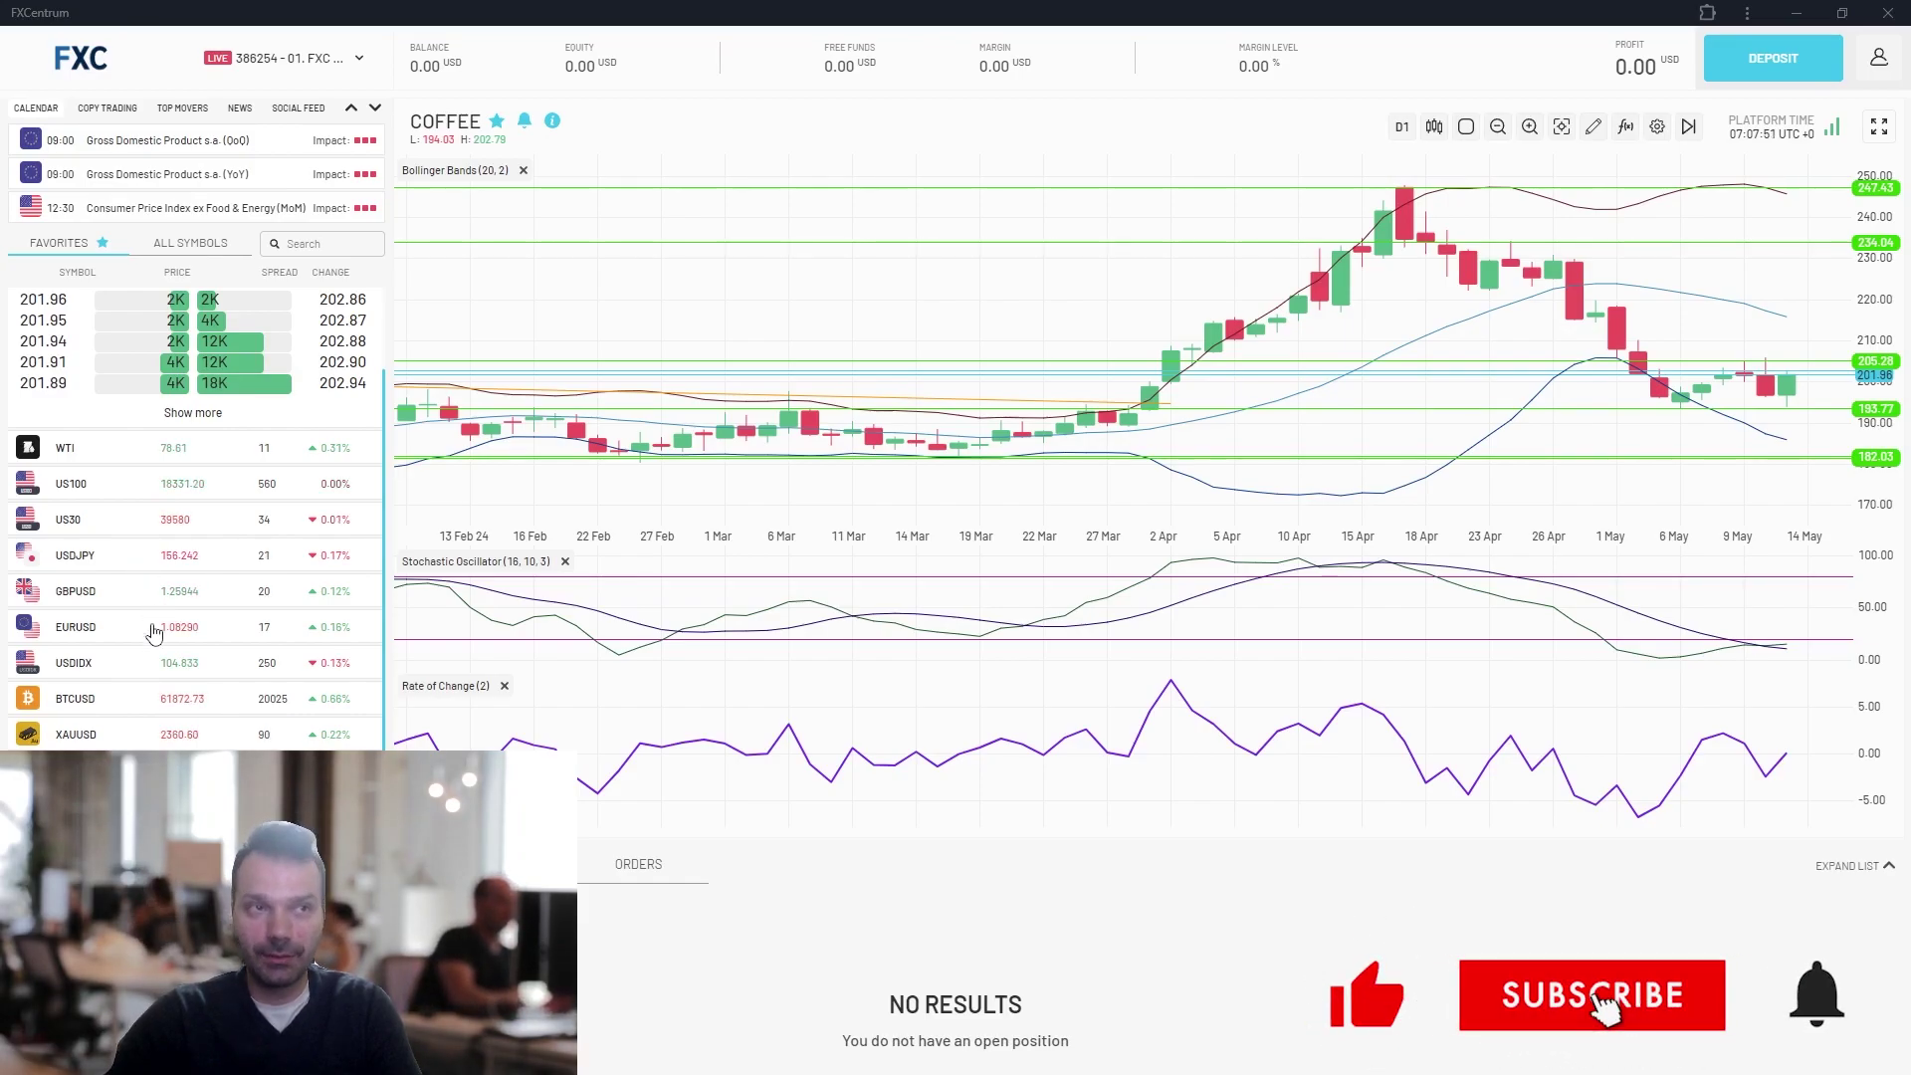
scroll(145, 627, "down", 1)
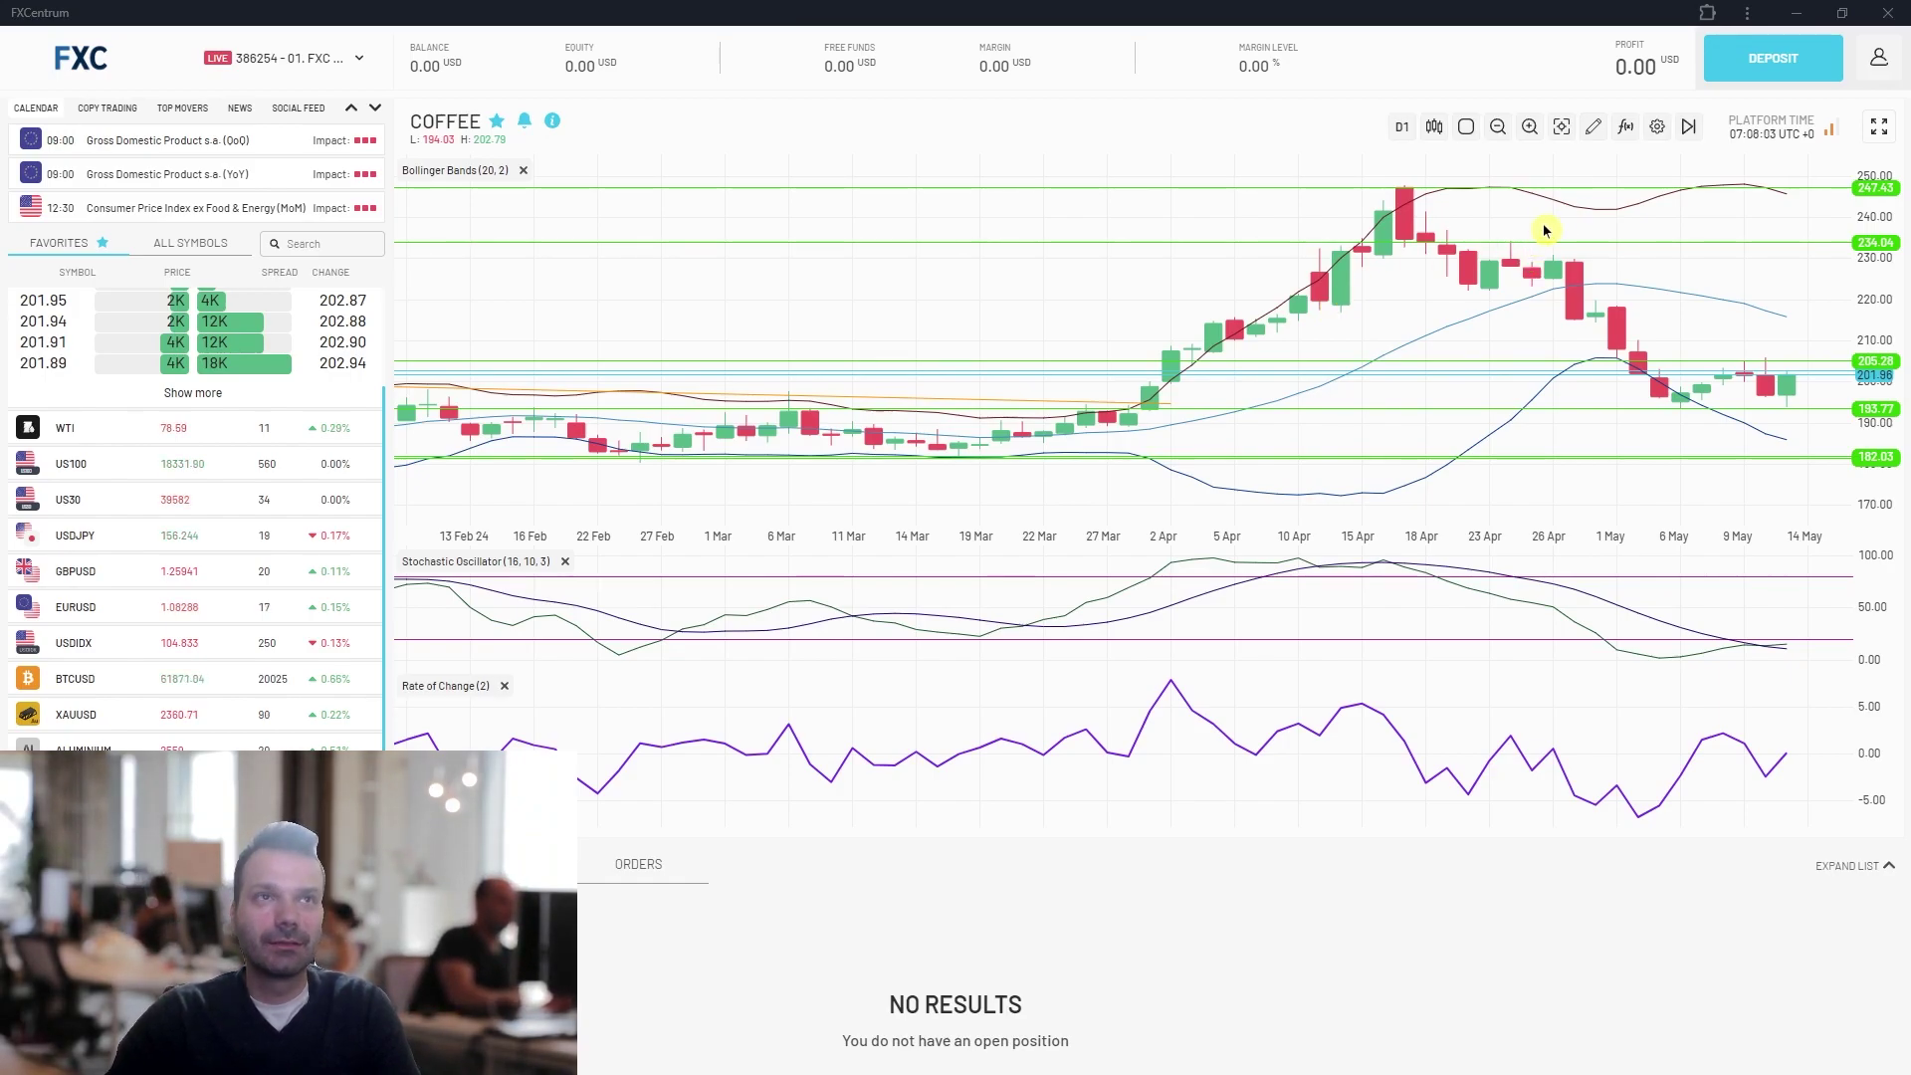
left_click(1884, 124)
scroll(1626, 316, "up", 2)
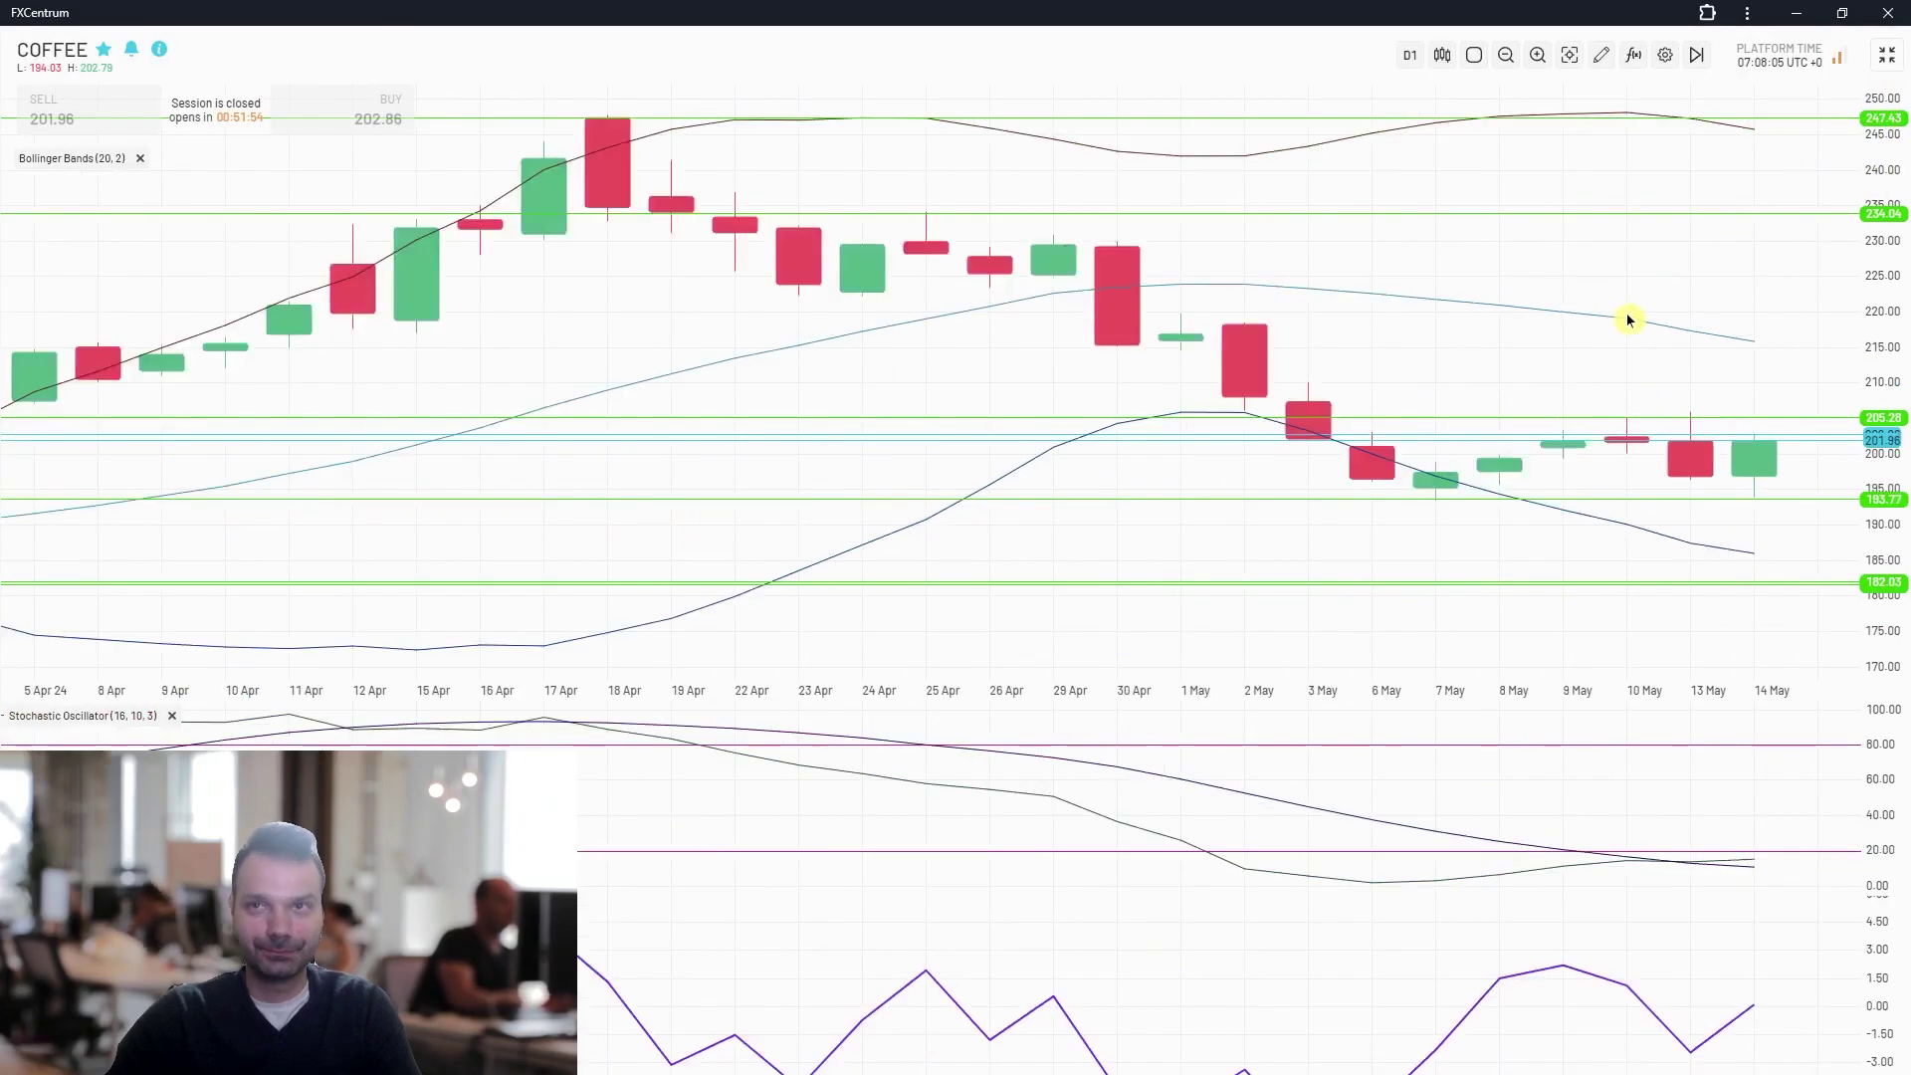
scroll(1776, 417, "down", 1)
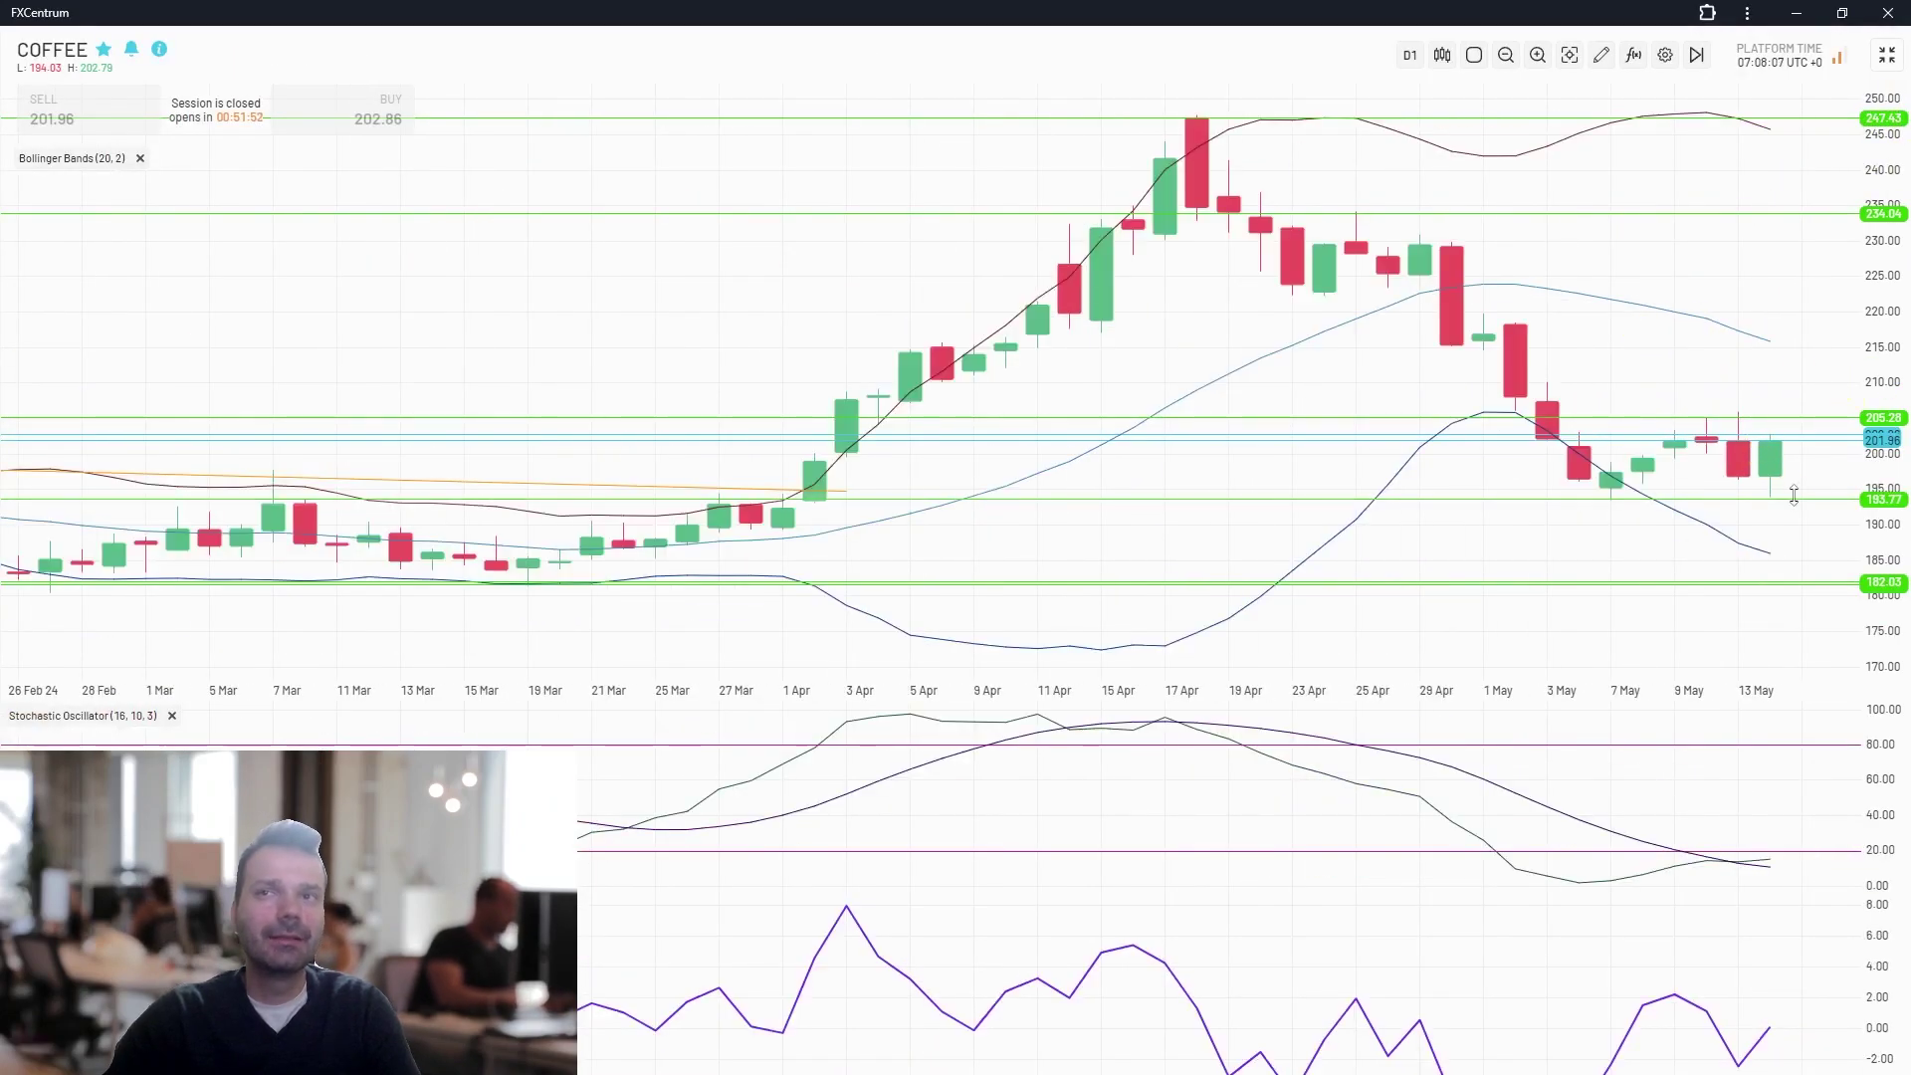
- Move the COFFEE horizontal line just above the current price to 205.70 and the topmost line down to 215.87 at the middle Bollinger band
key("alt+h")
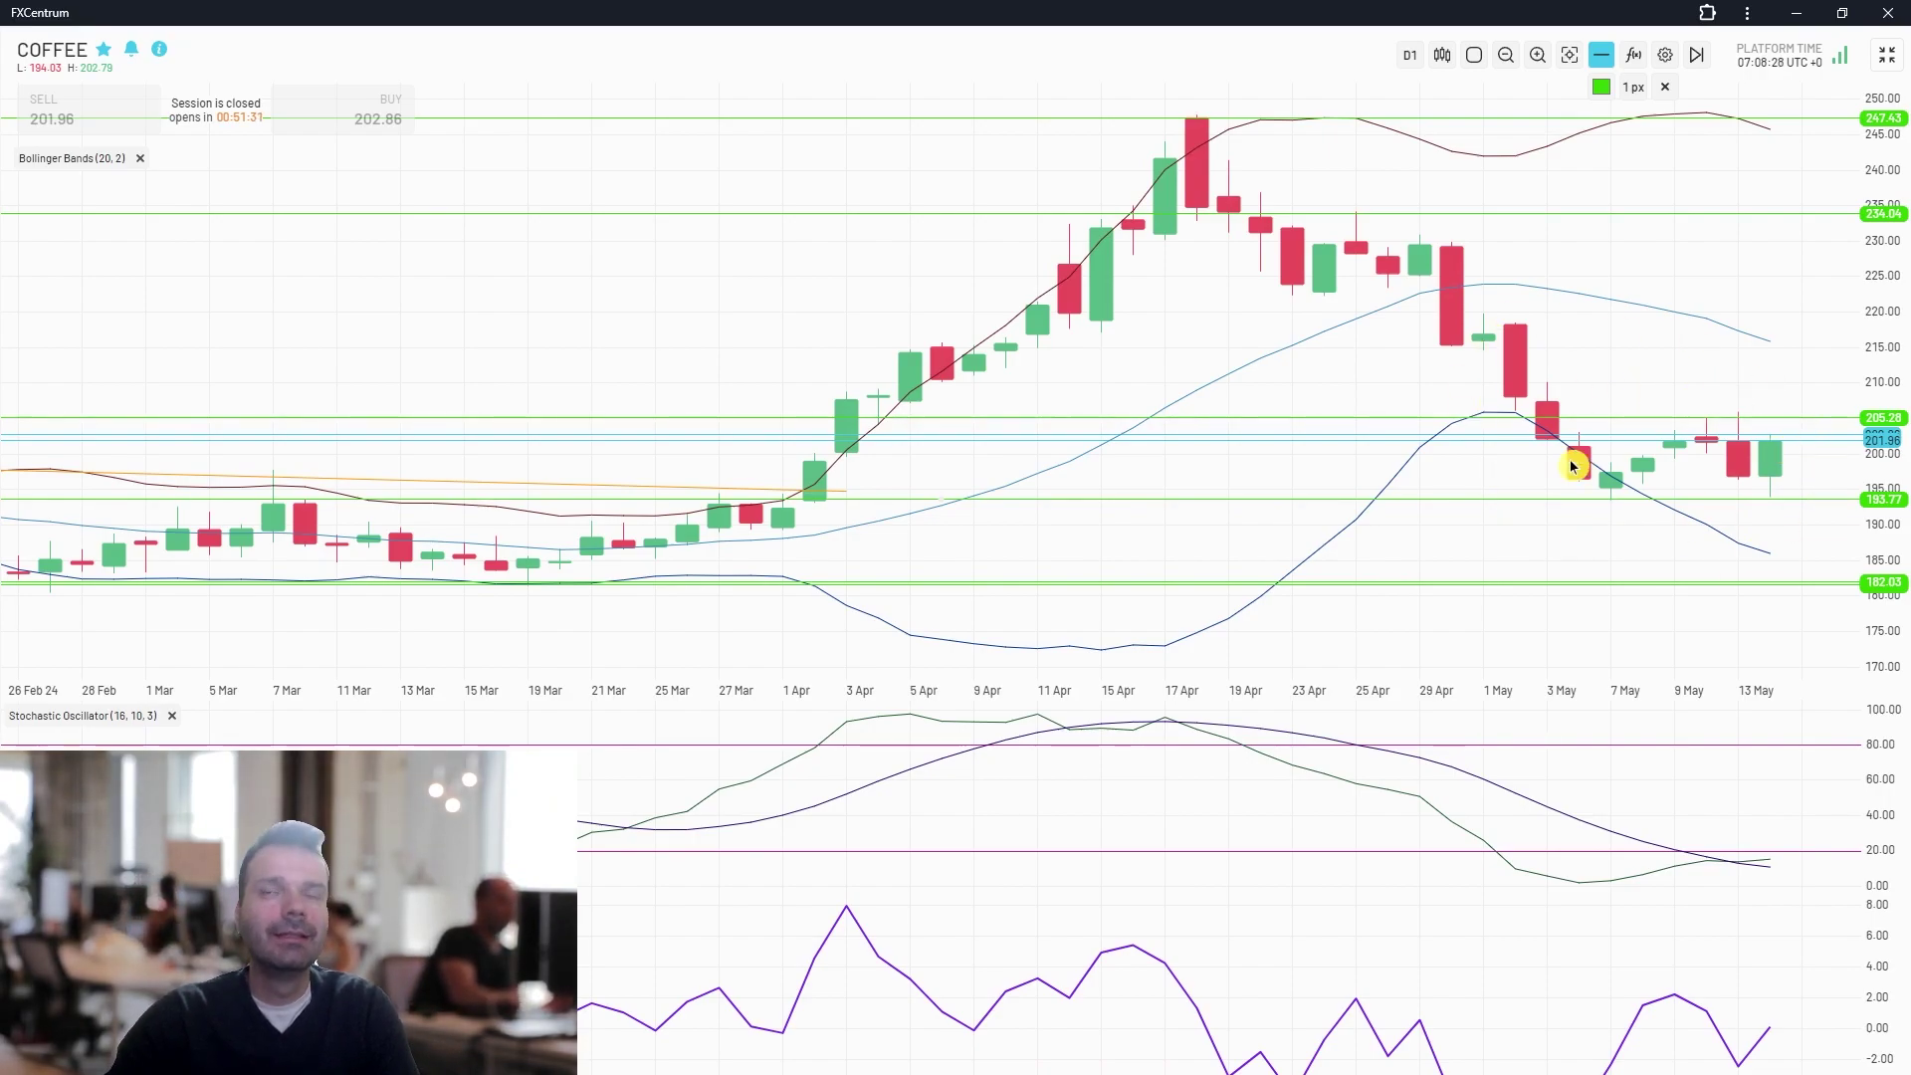
left_click_drag(1791, 420, 1794, 417)
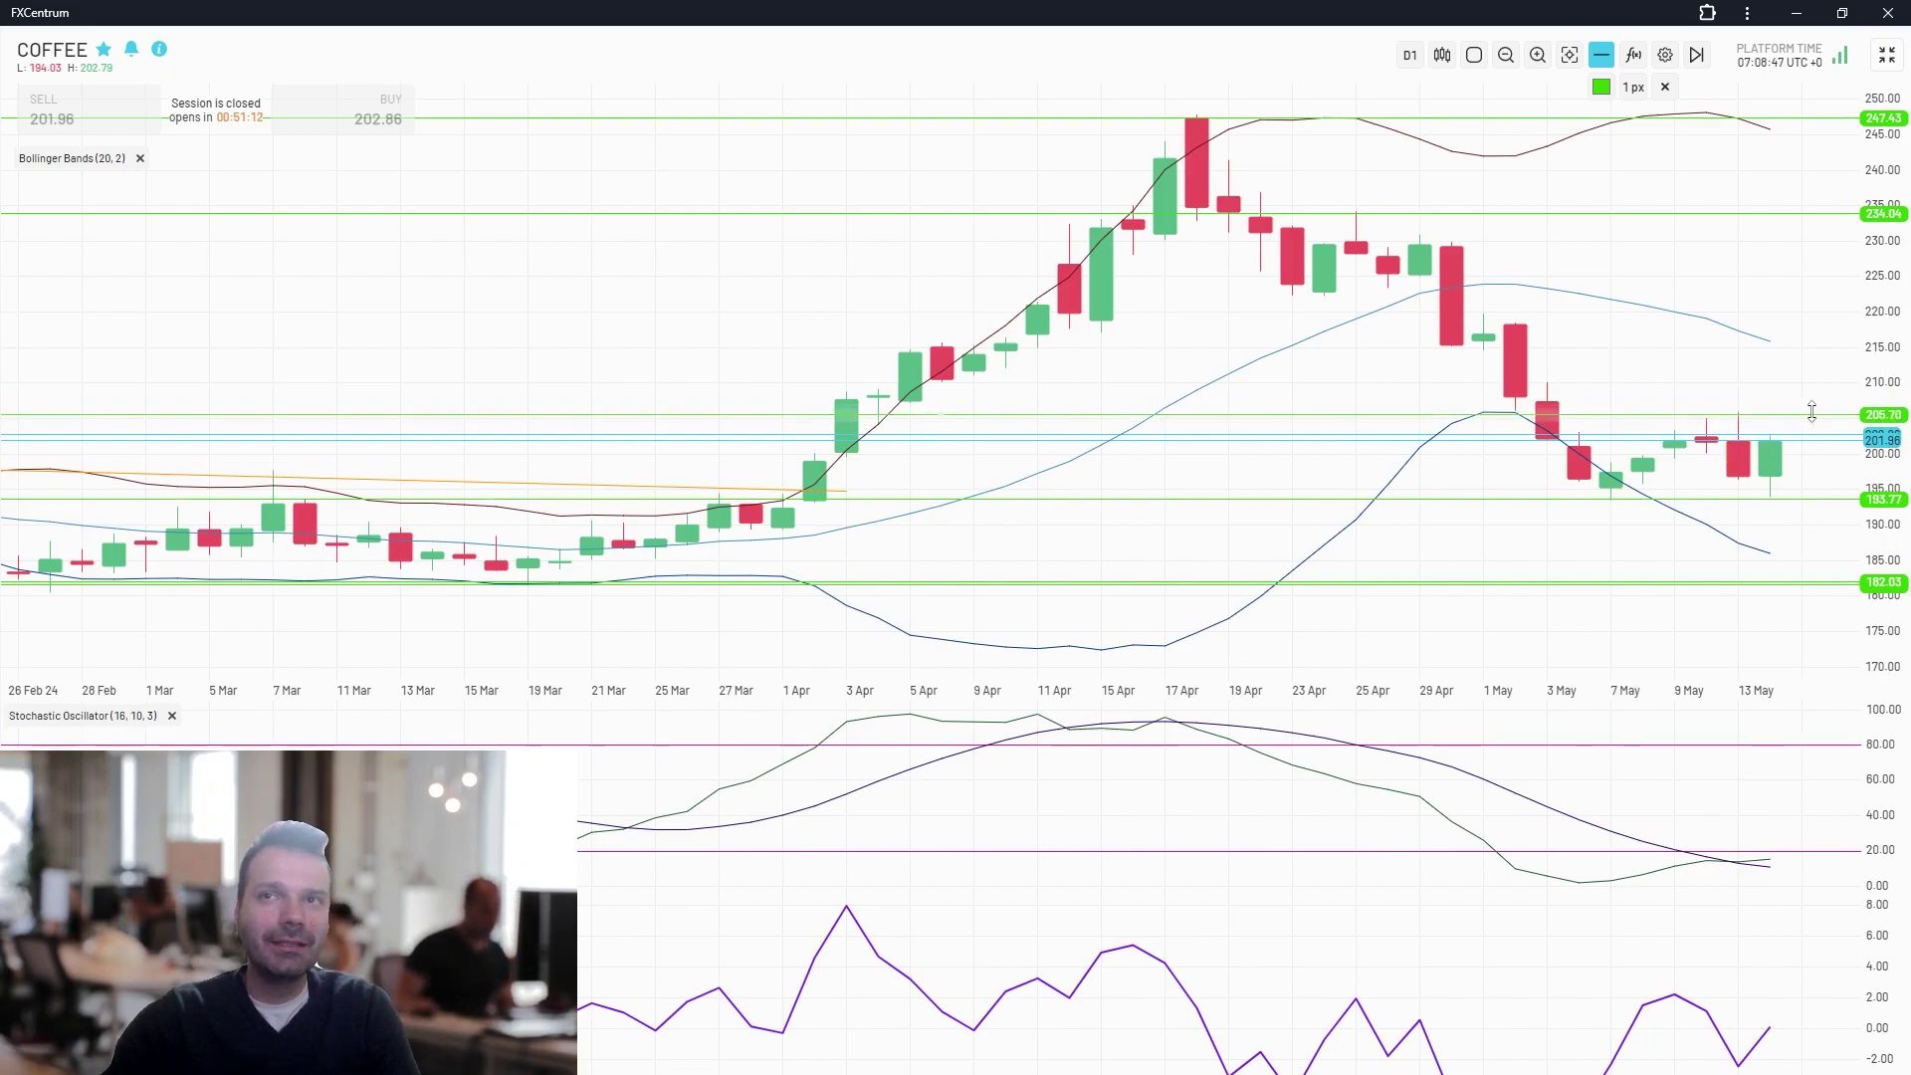
left_click(1864, 444)
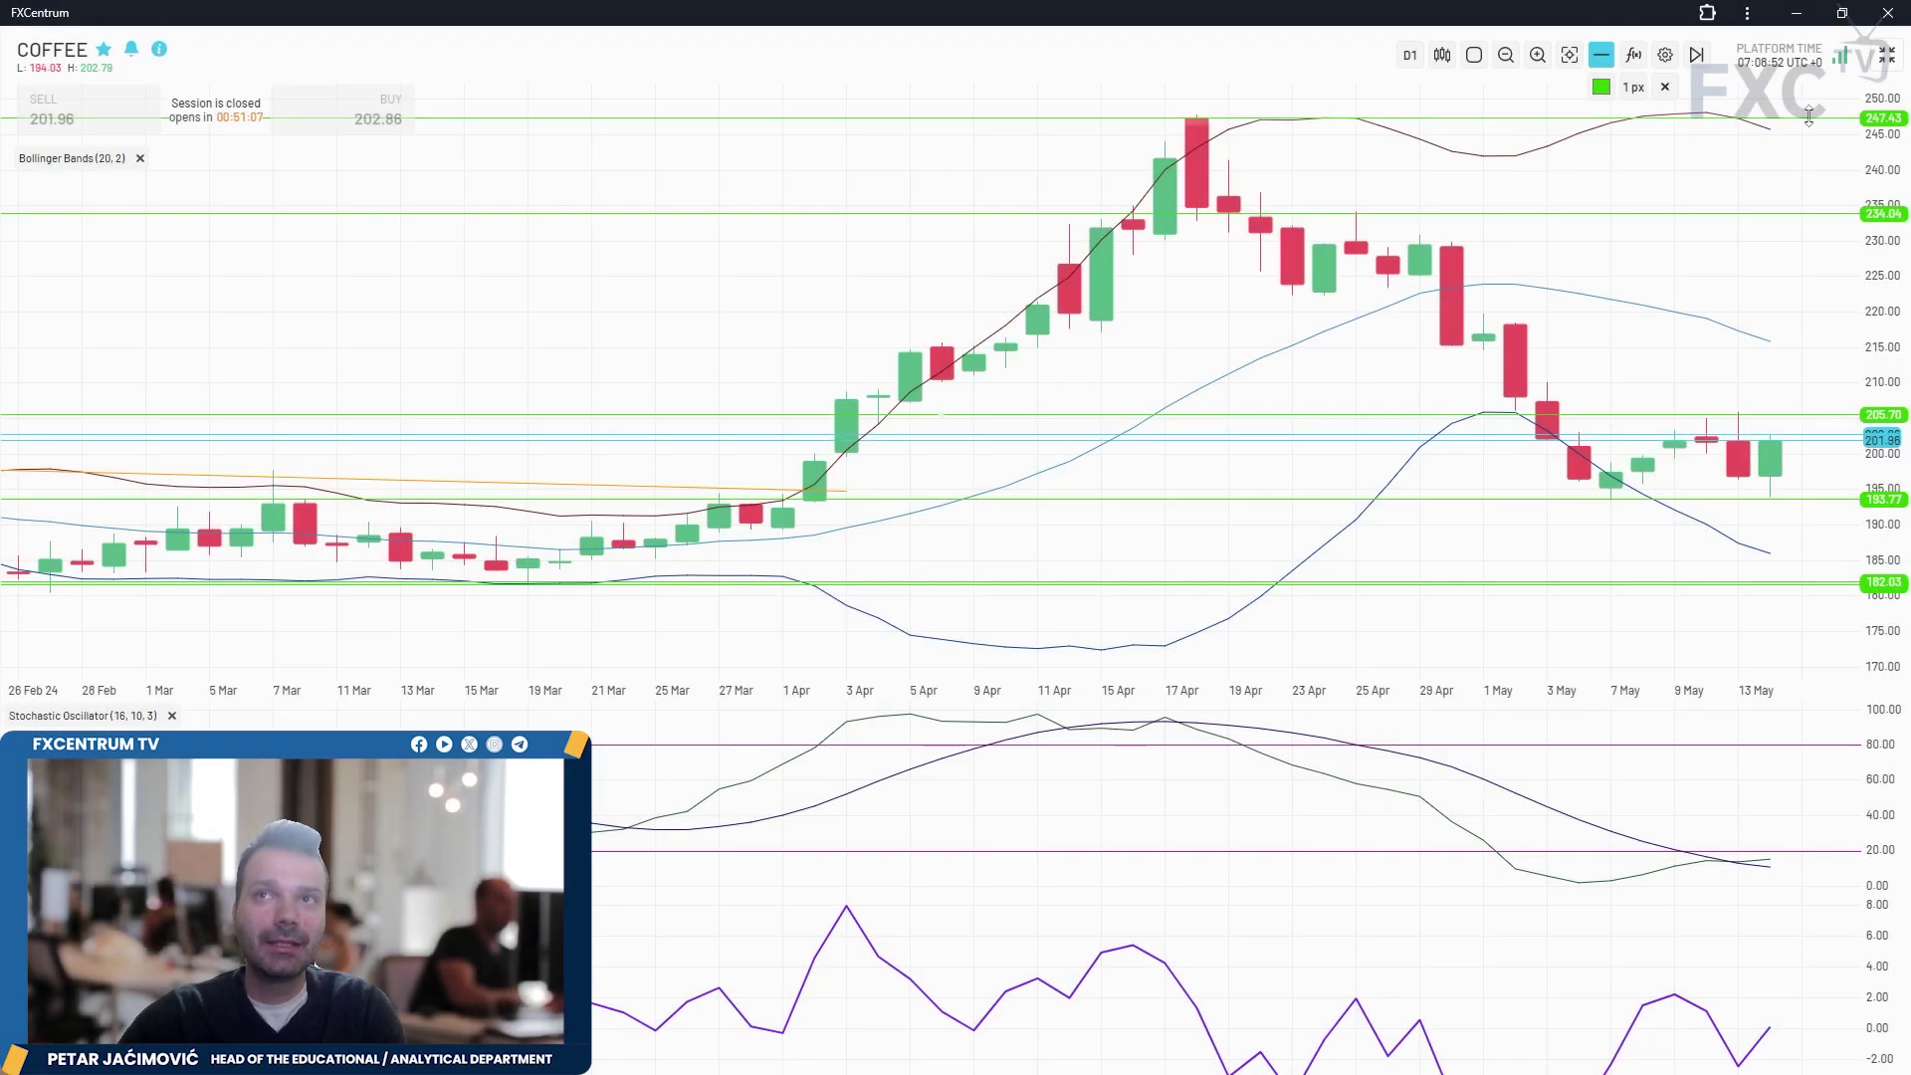
left_click_drag(1808, 117, 1790, 339)
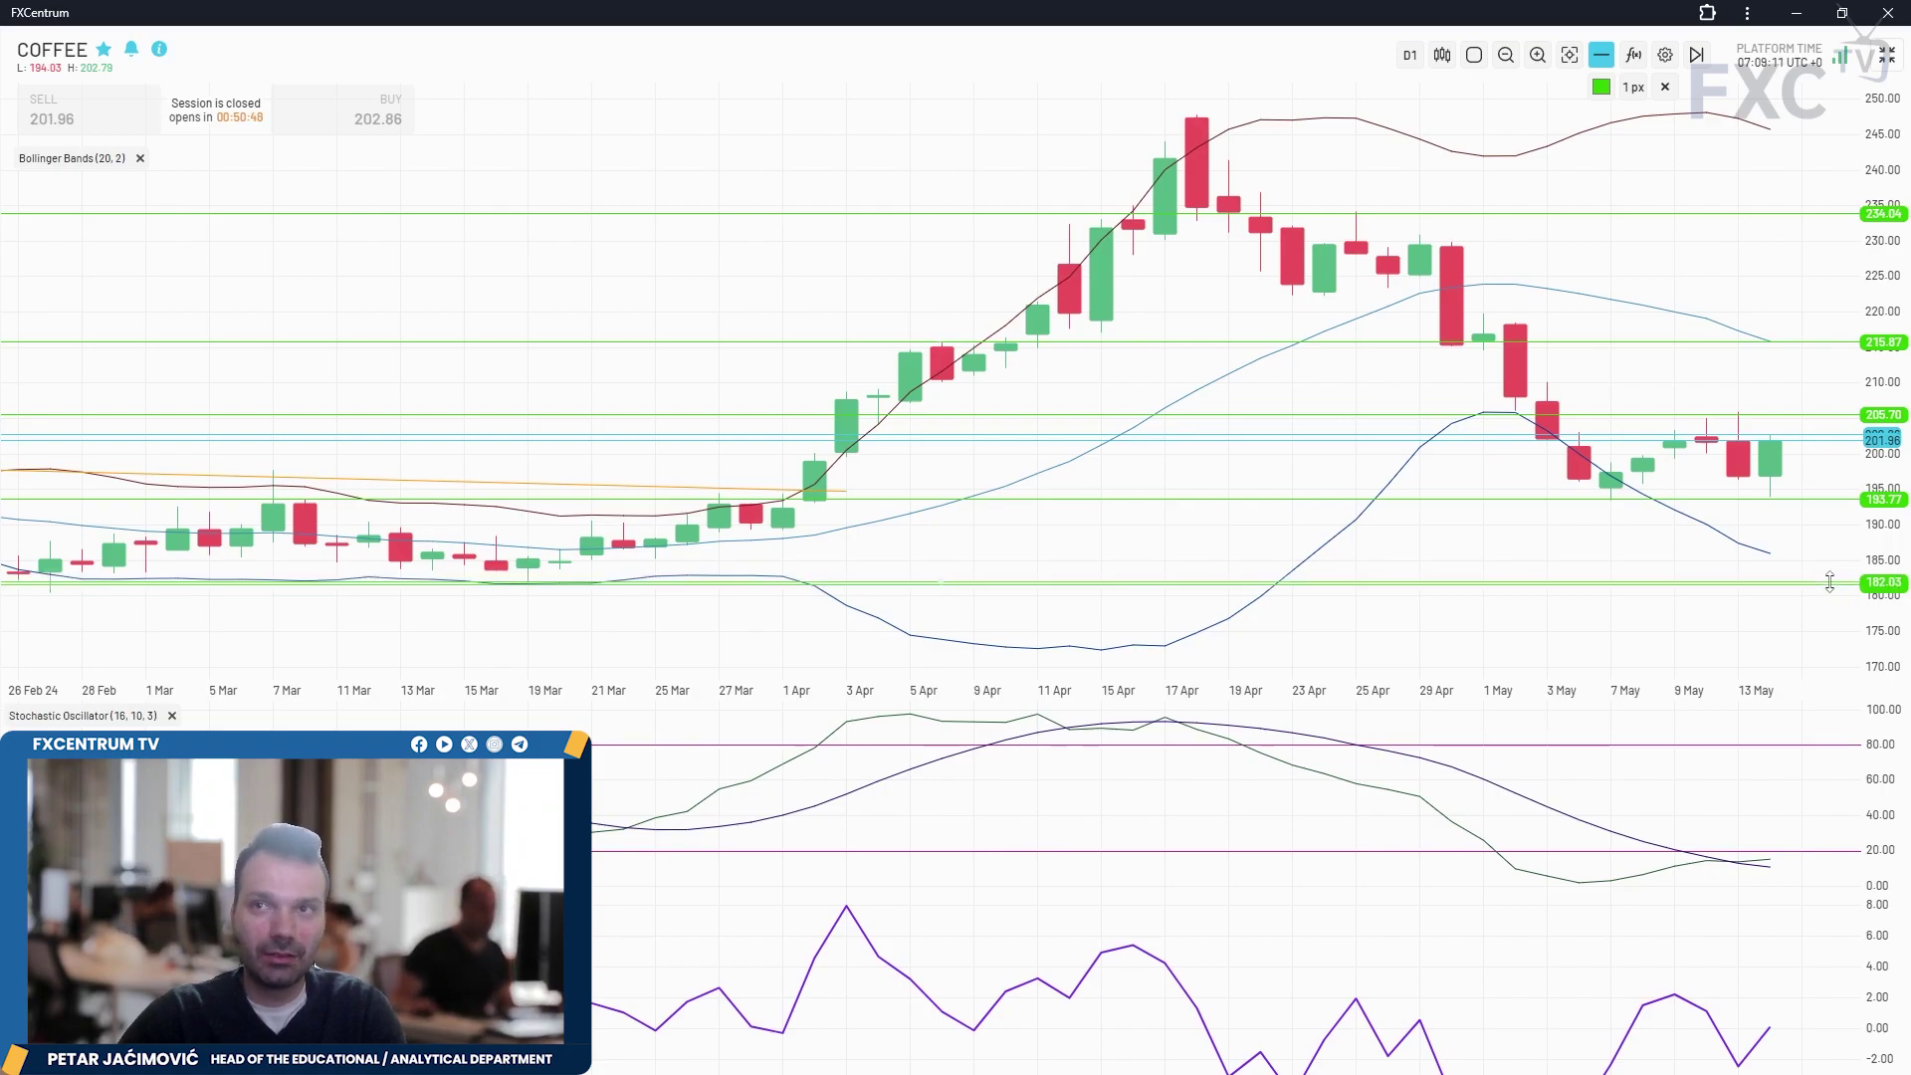
- Examine COFFEE on the H1 timeframe and return the chart to D1
left_click(1410, 54)
left_click(1406, 189)
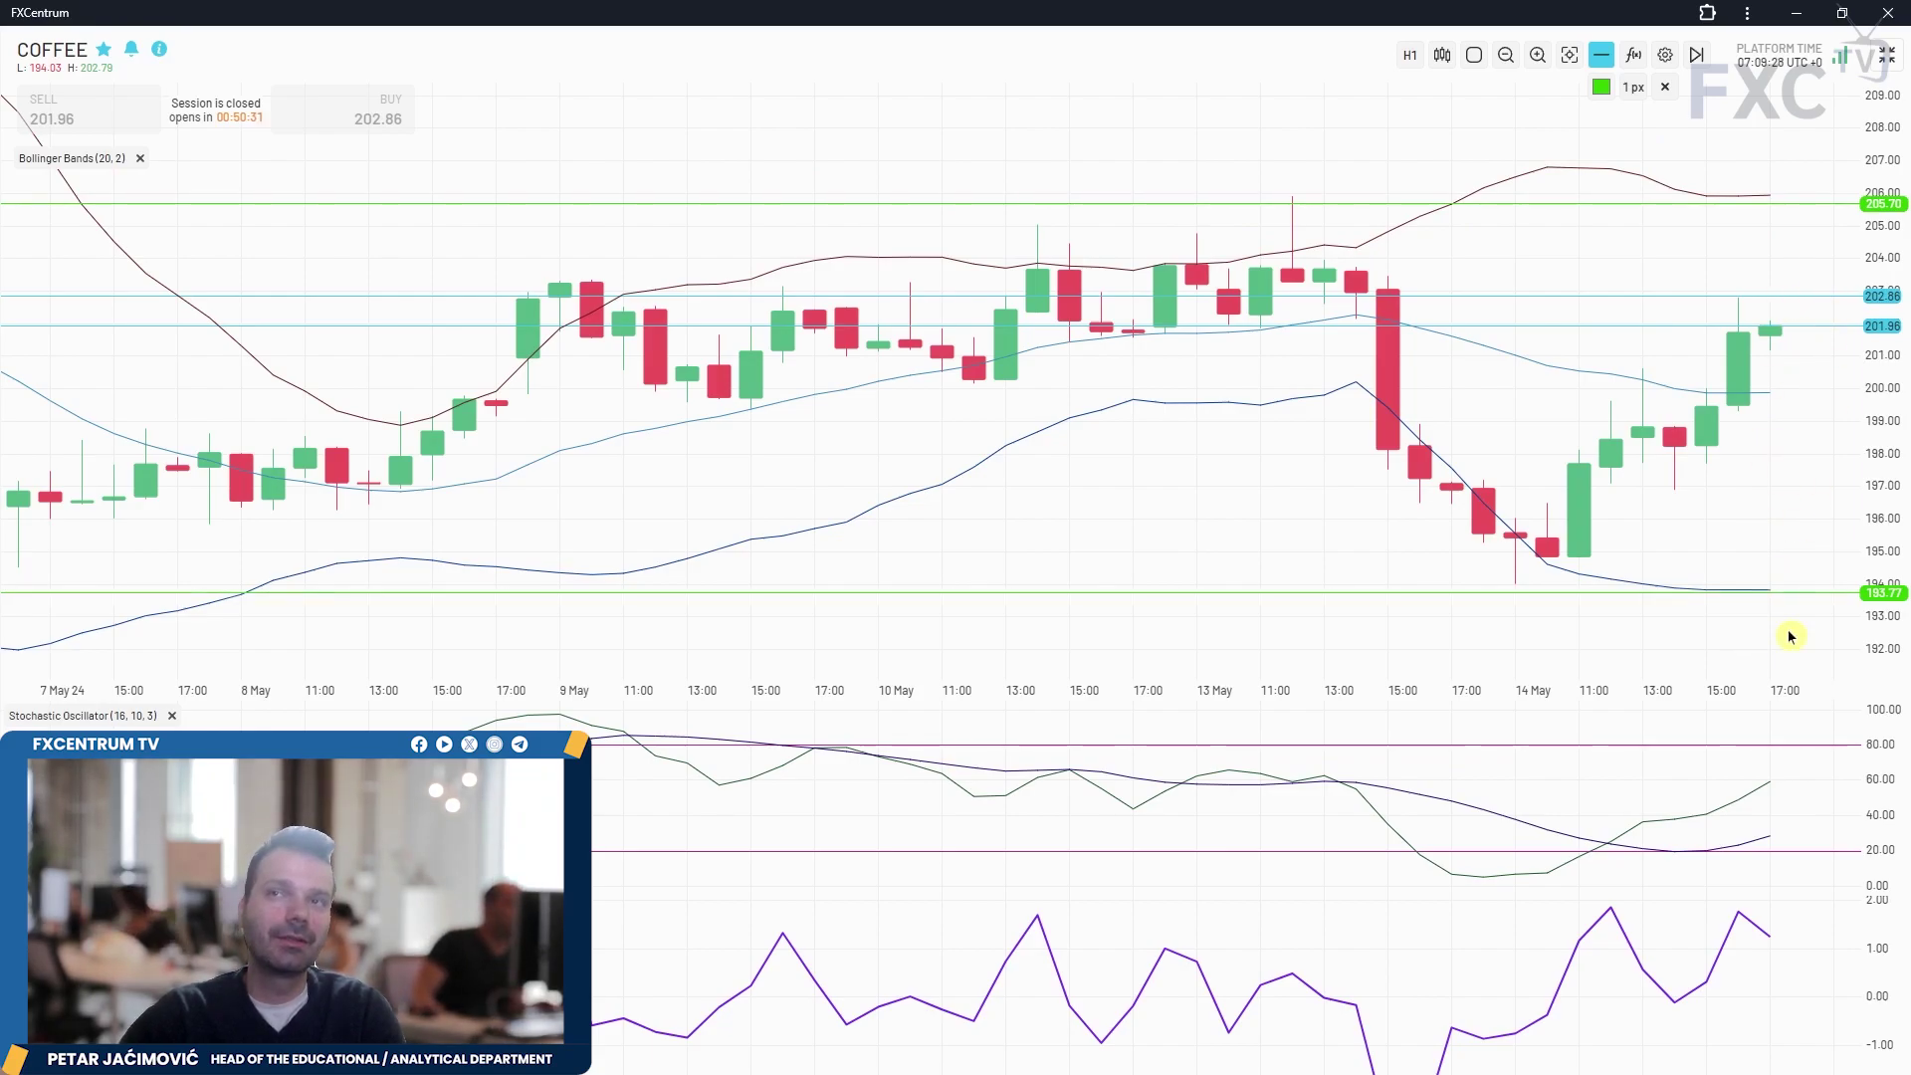
left_click(1410, 55)
left_click(1403, 255)
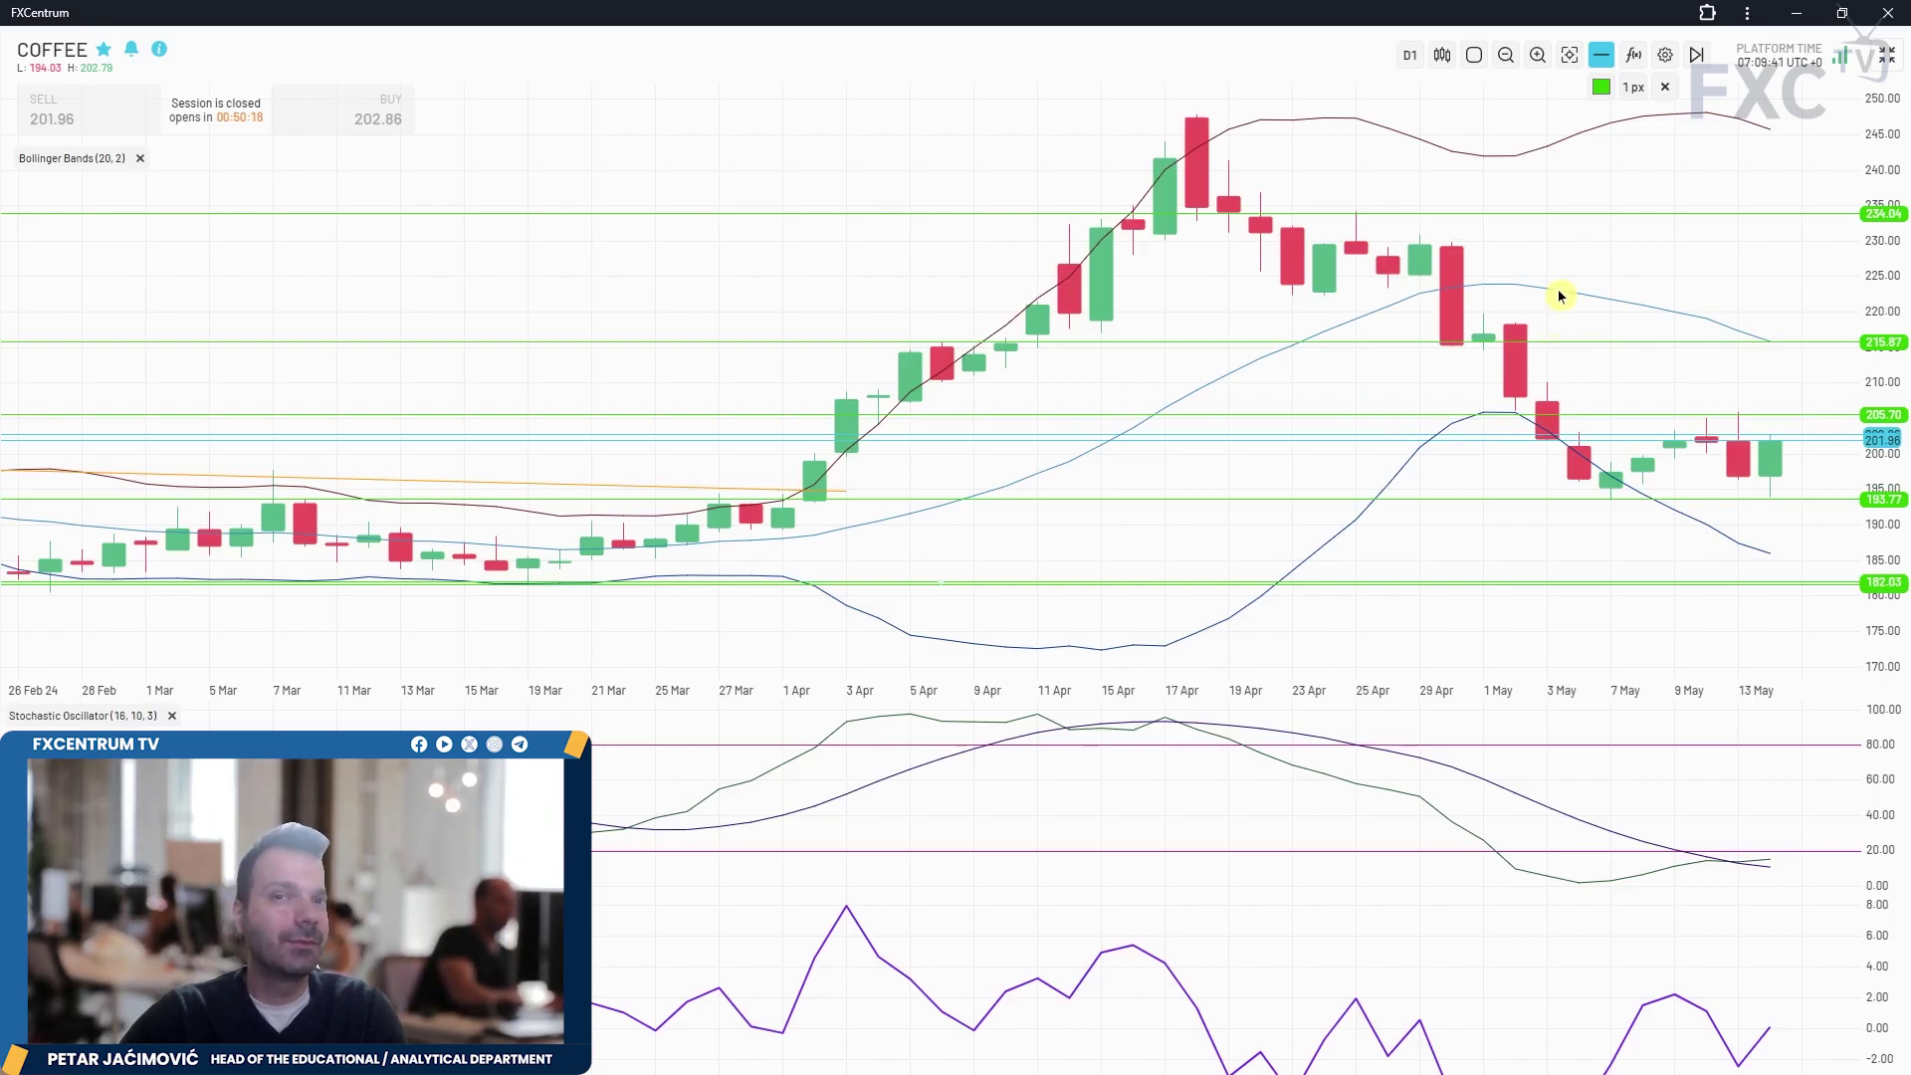
- Open the WTI chart from the favorites and display it full screen
left_click(1886, 56)
left_click(65, 342)
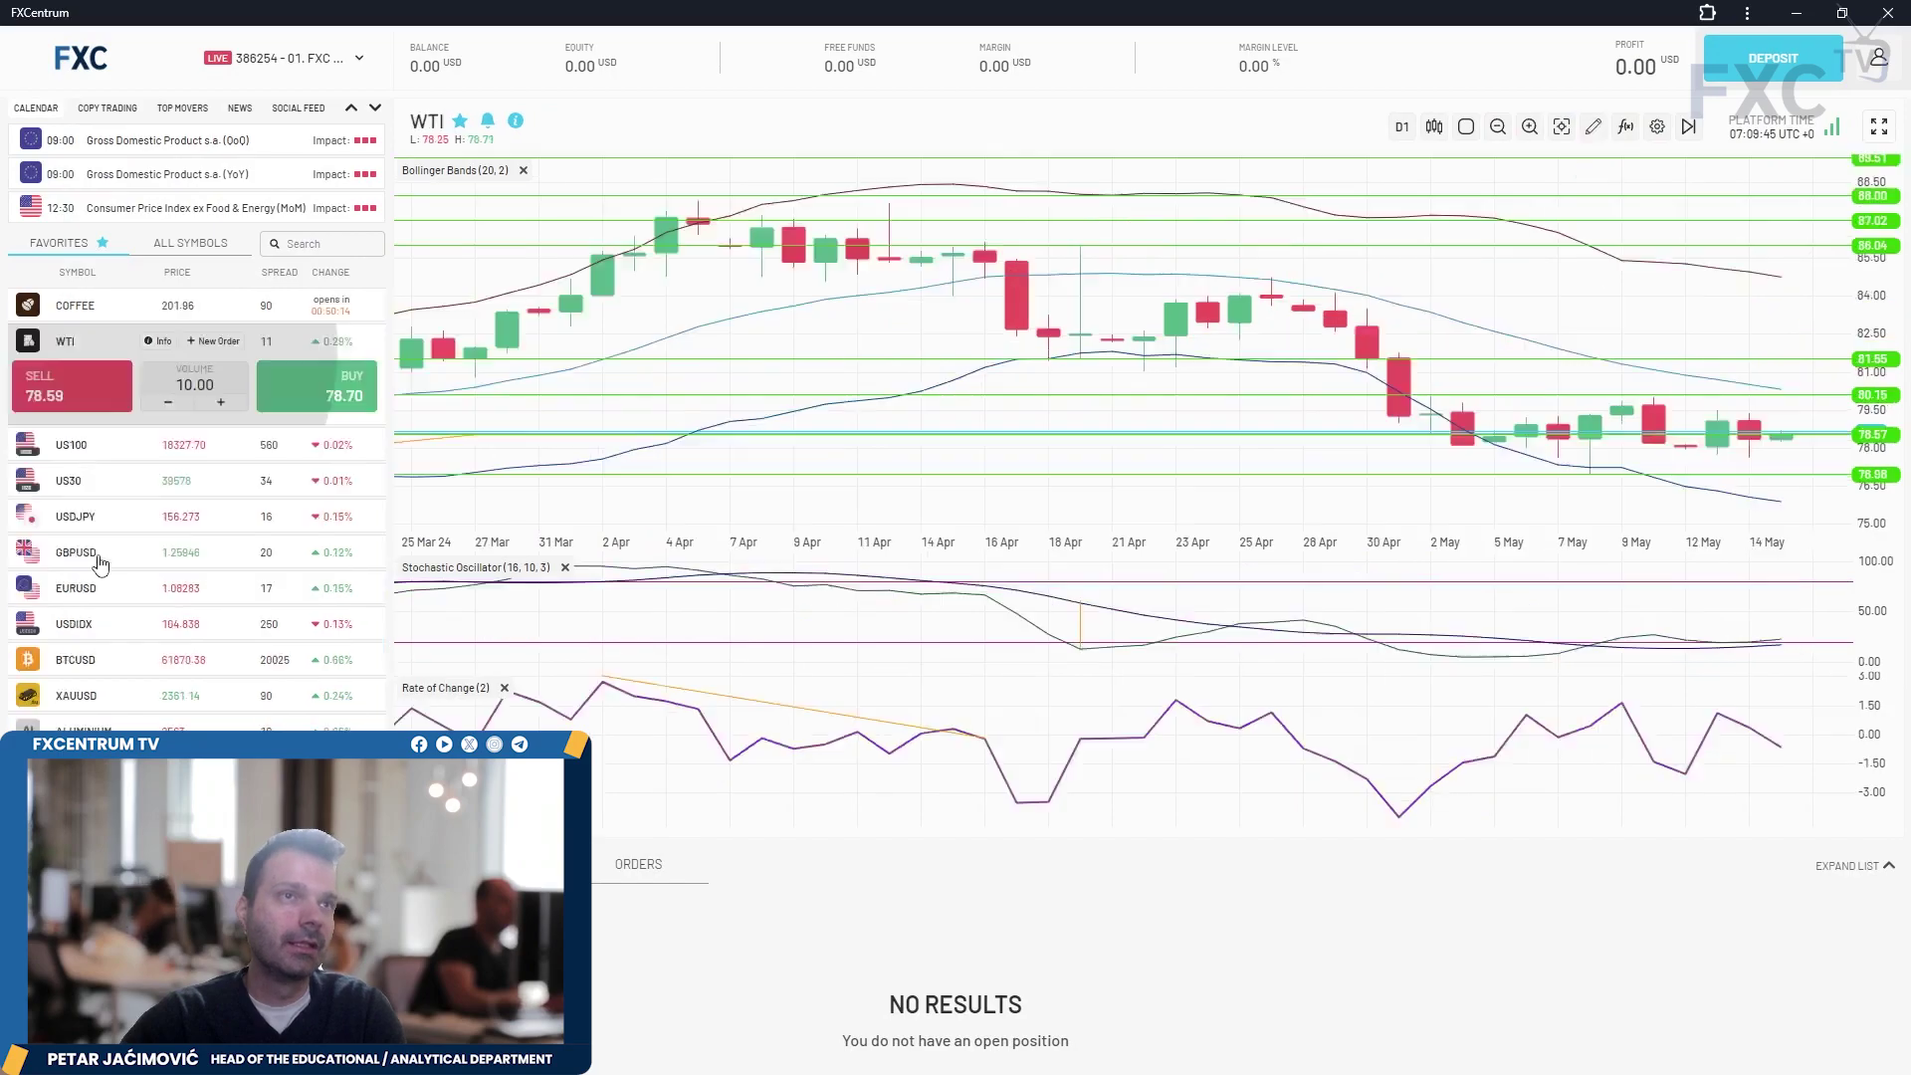
left_click(1877, 121)
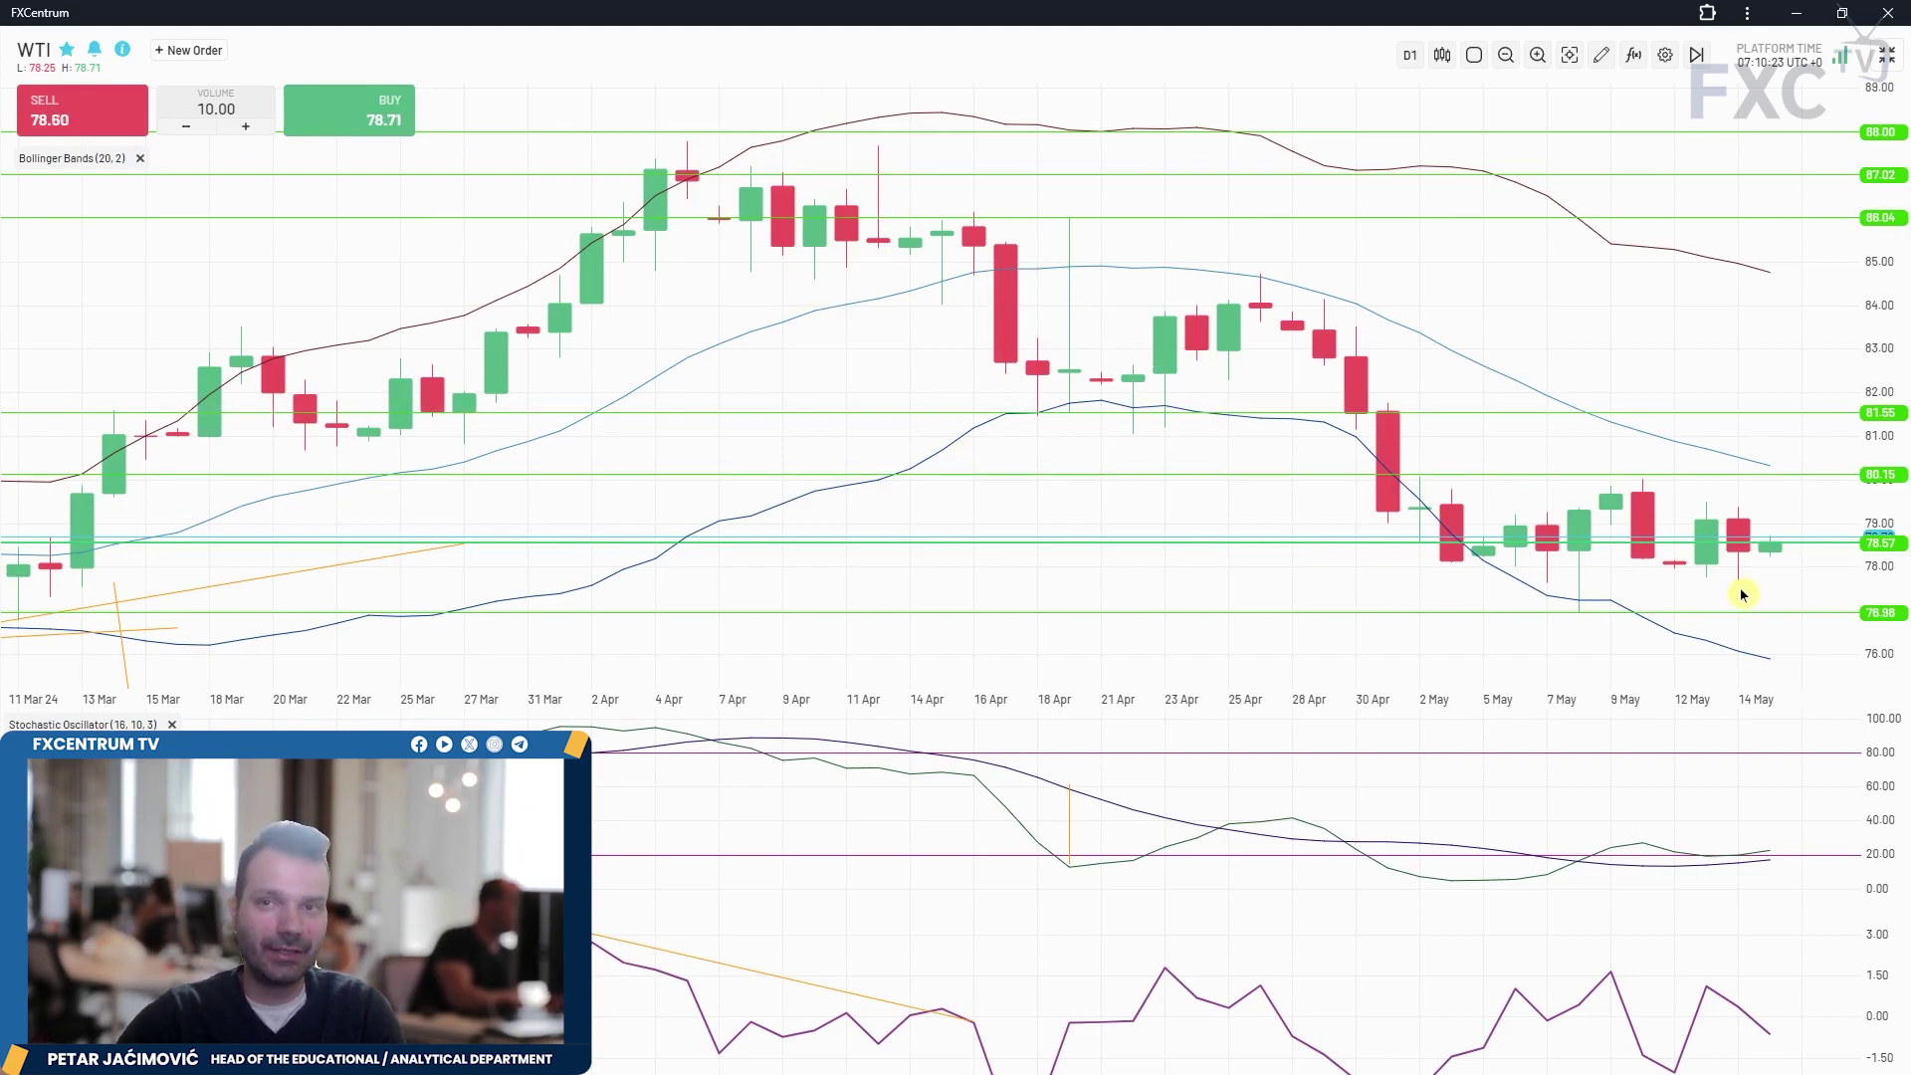
- Leave the full-screen WTI chart, review the economic calendar in its expanded view and collapse it again
left_click(1887, 55)
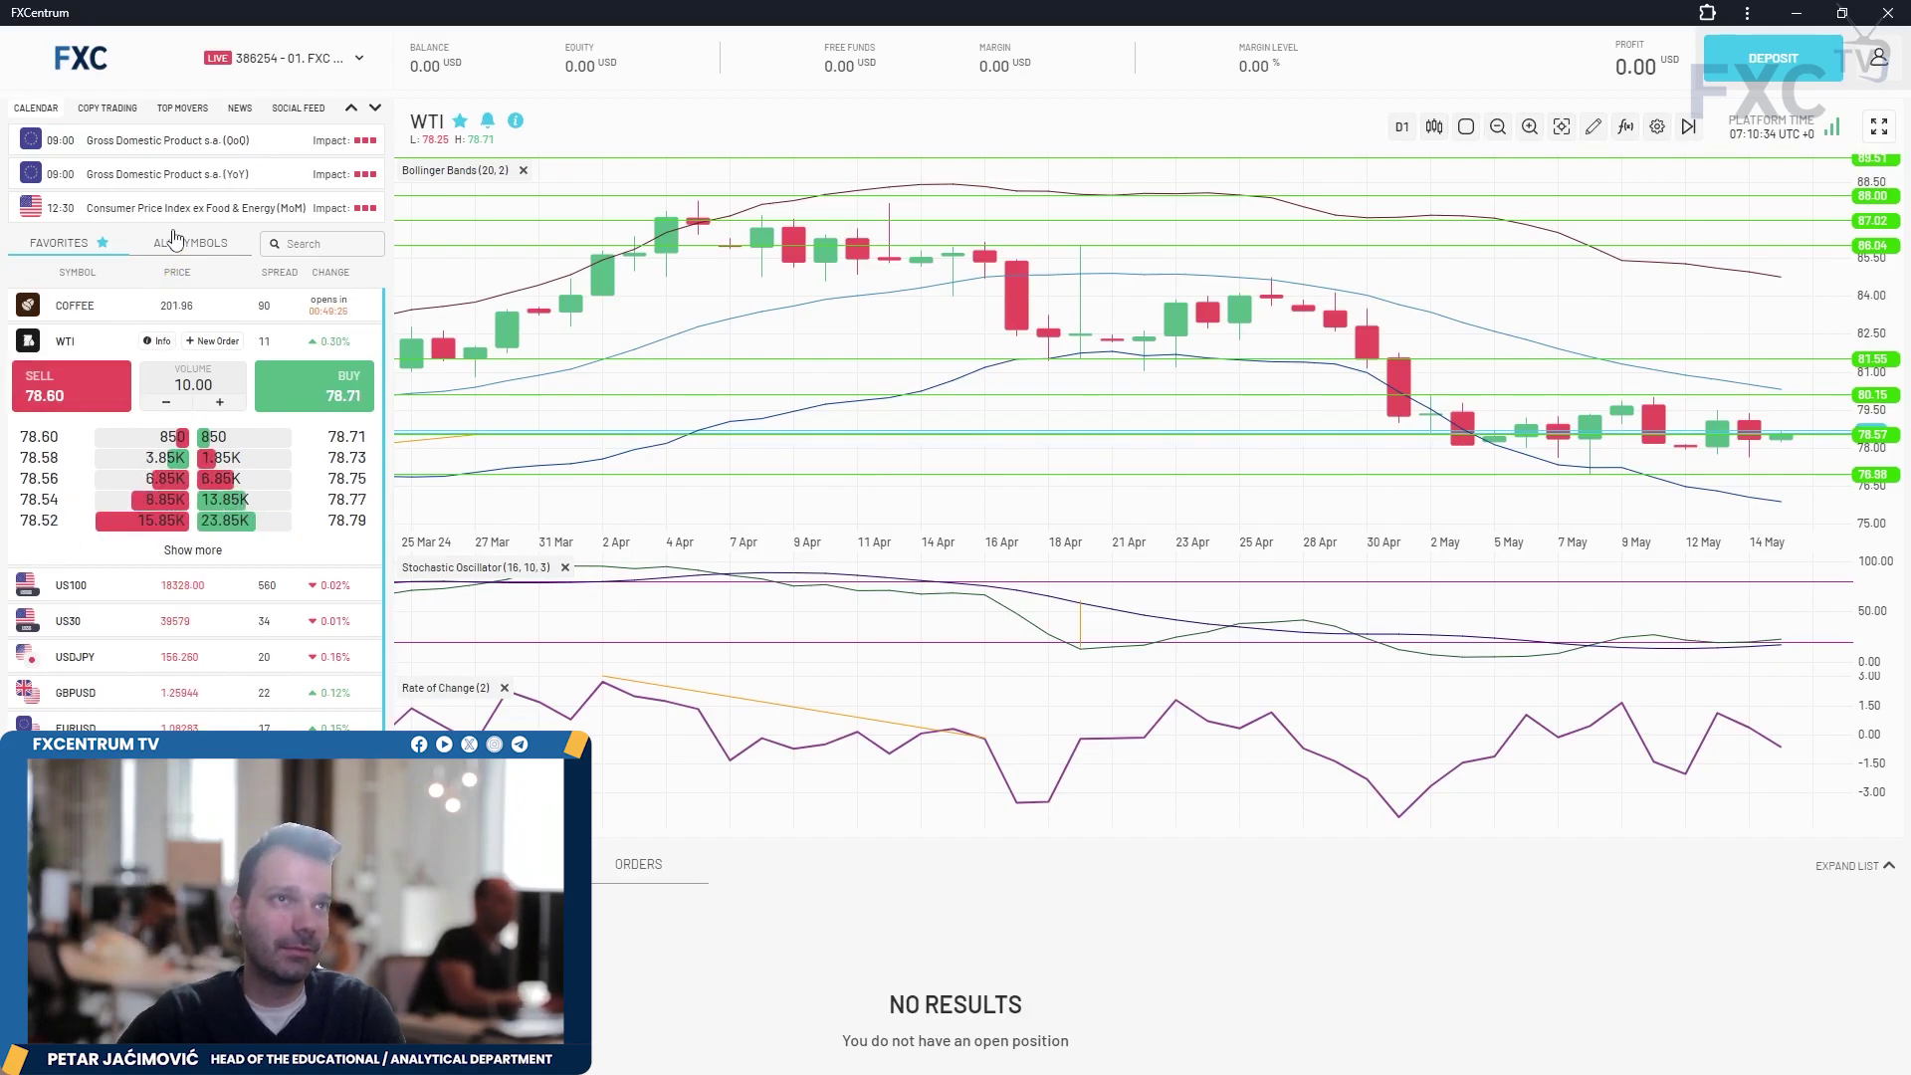
left_click(184, 177)
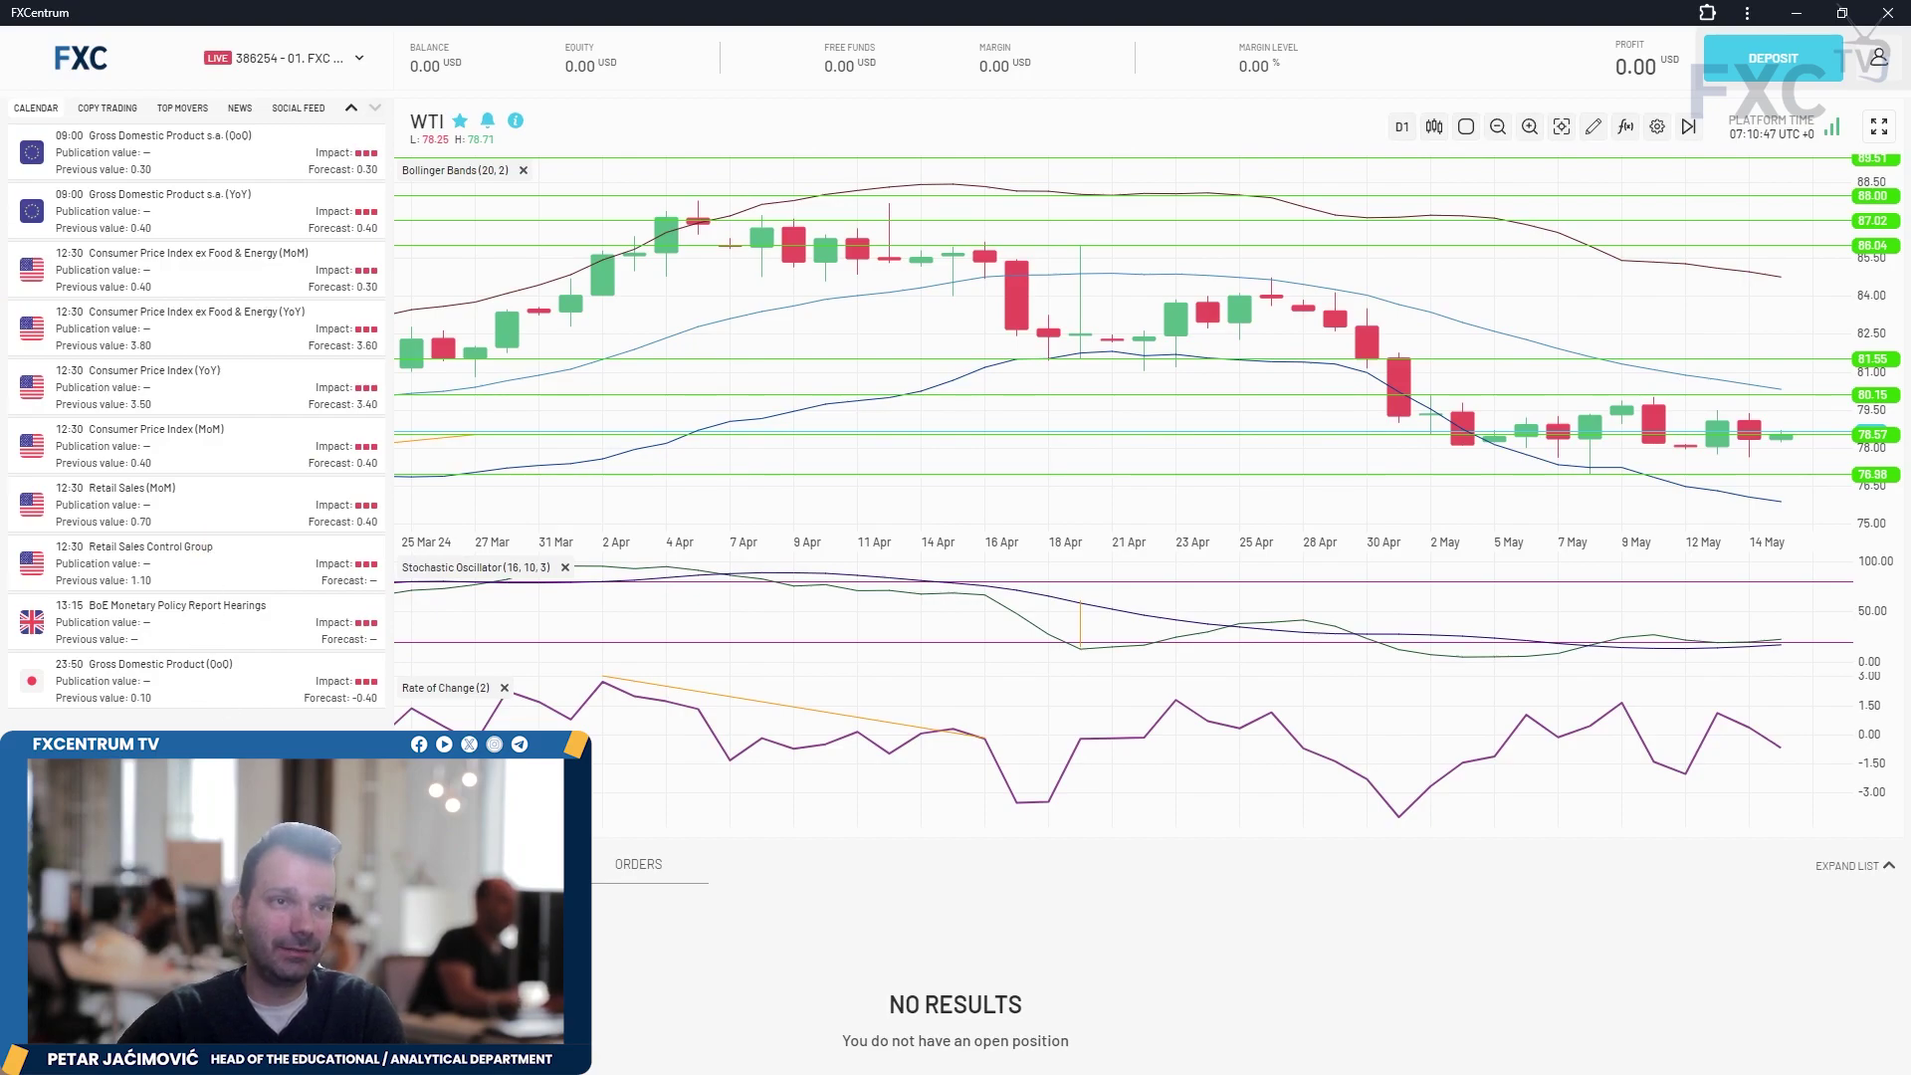
left_click(350, 107)
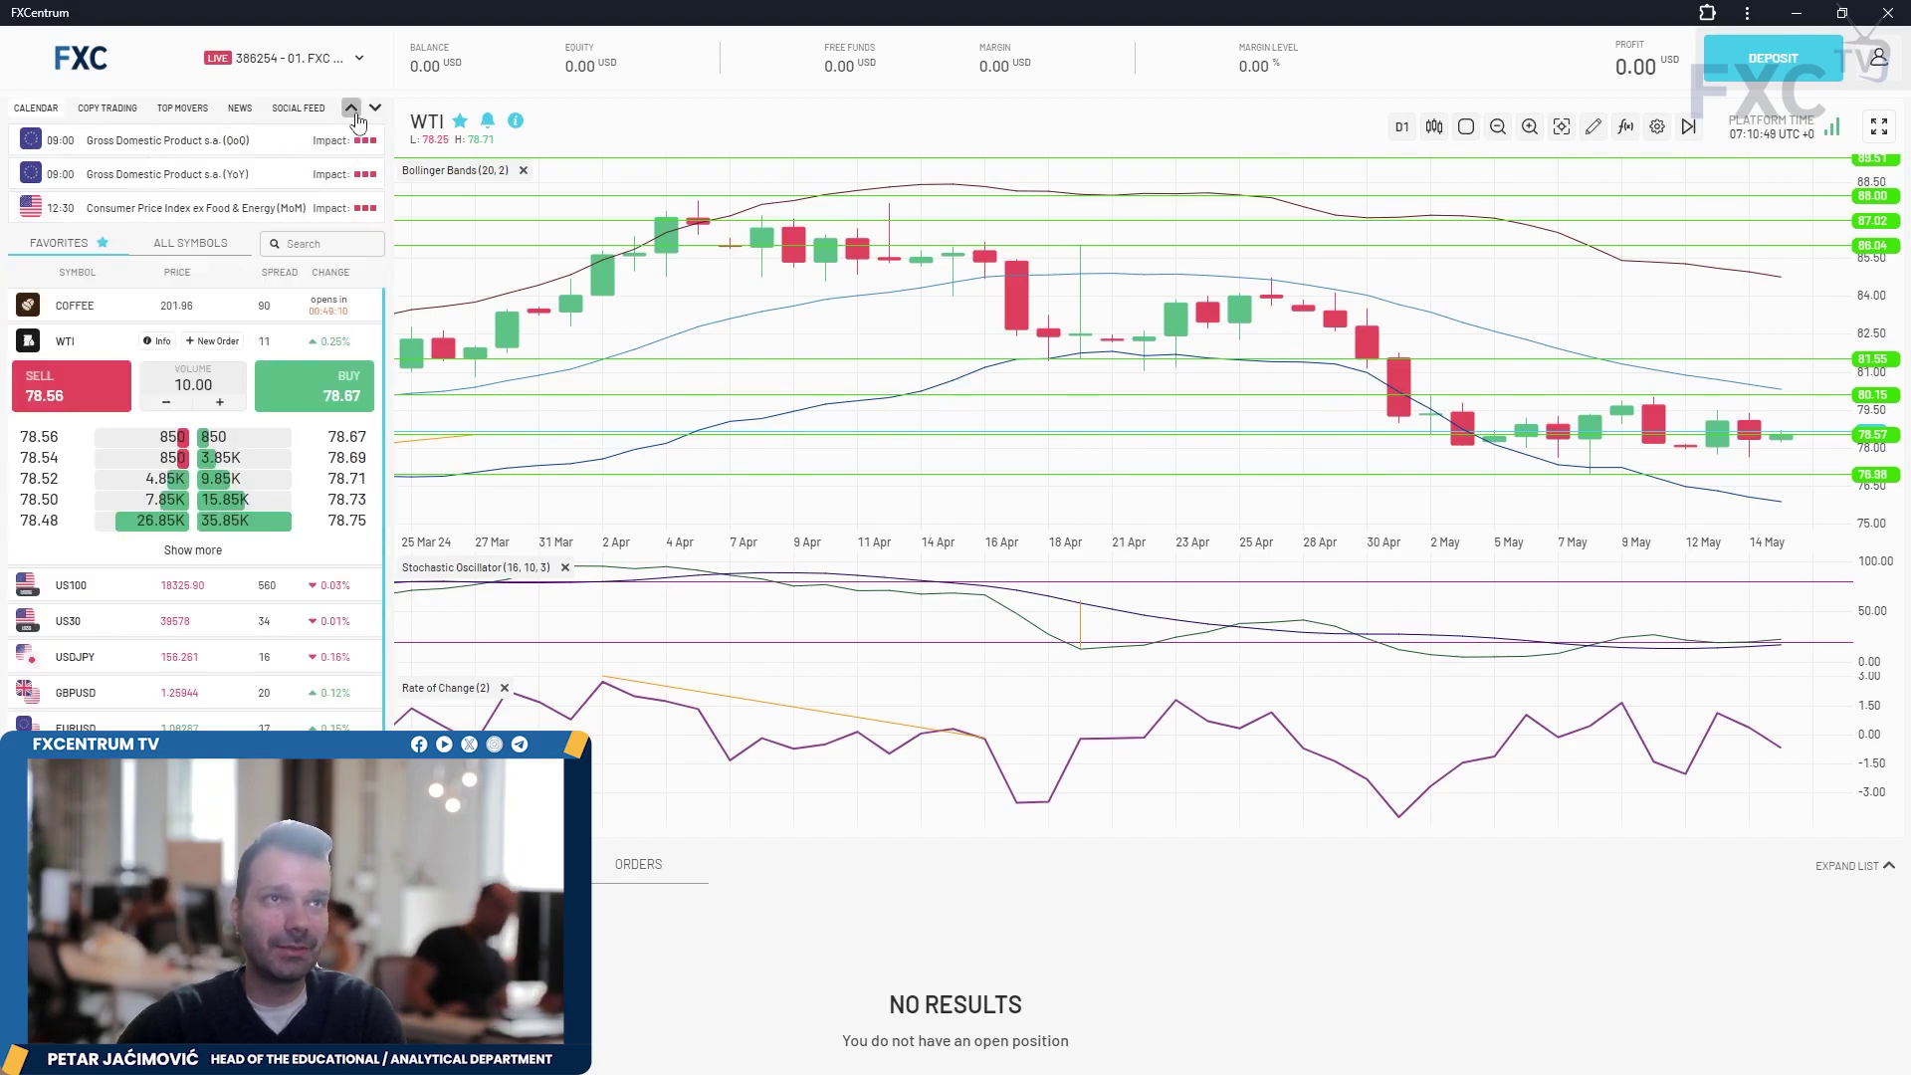
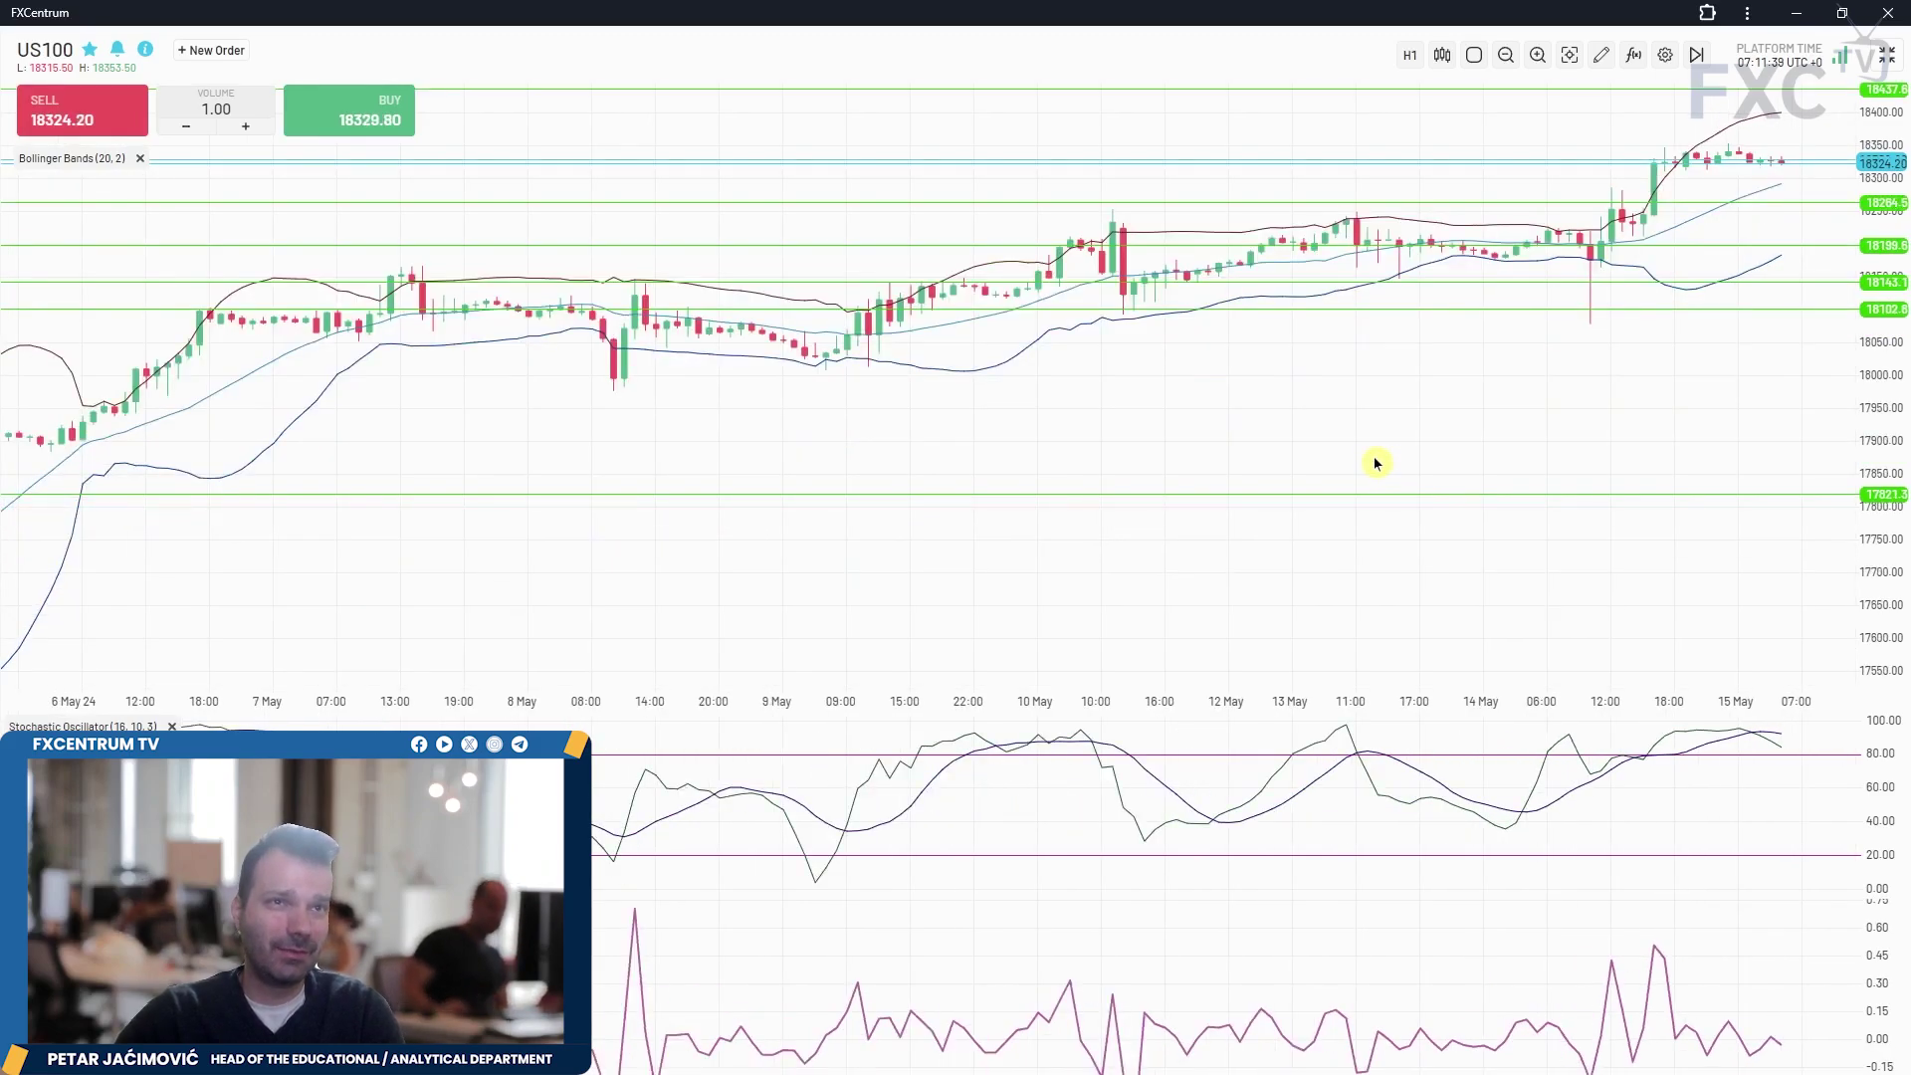
- Inspect the recent hourly candles of US100 and switch the chart to the D1 timeframe
scroll(1716, 249, "up", 1)
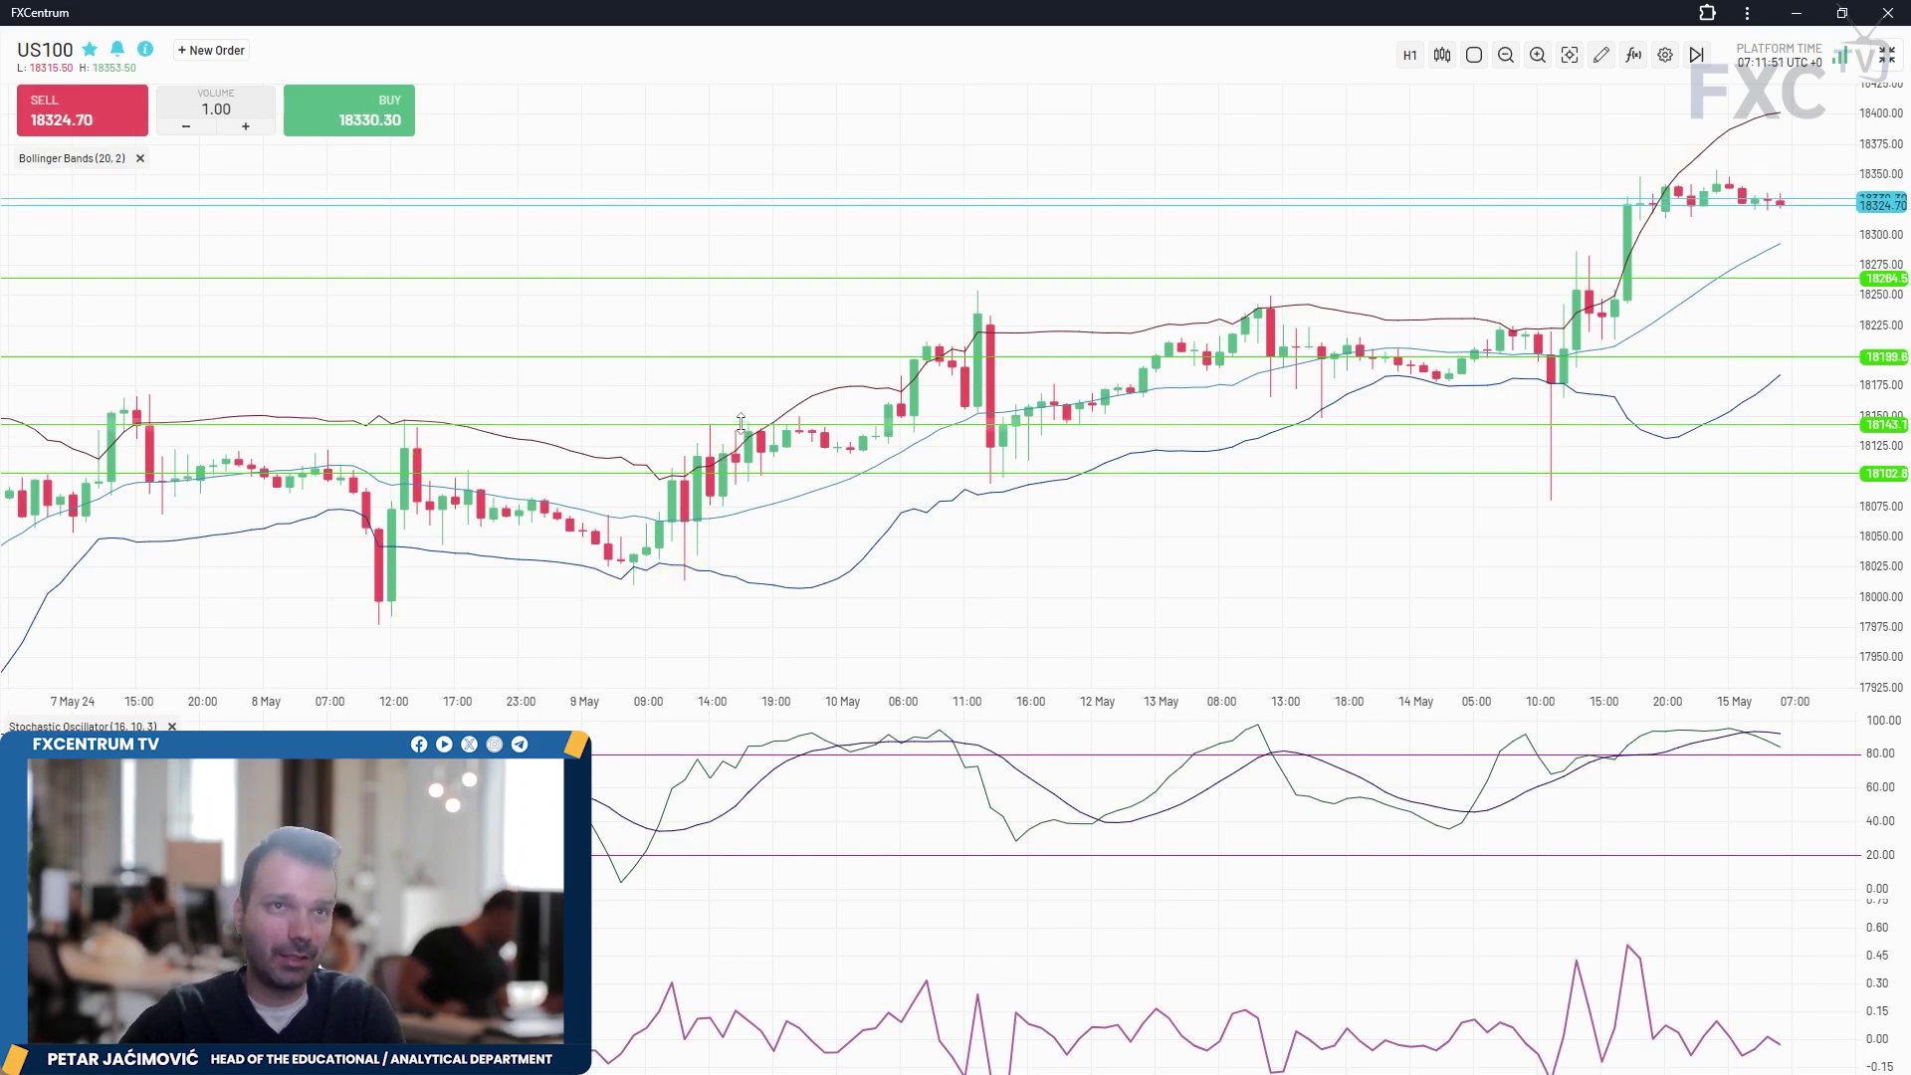
scroll(1795, 475, "down", 3)
scroll(1794, 475, "up", 4)
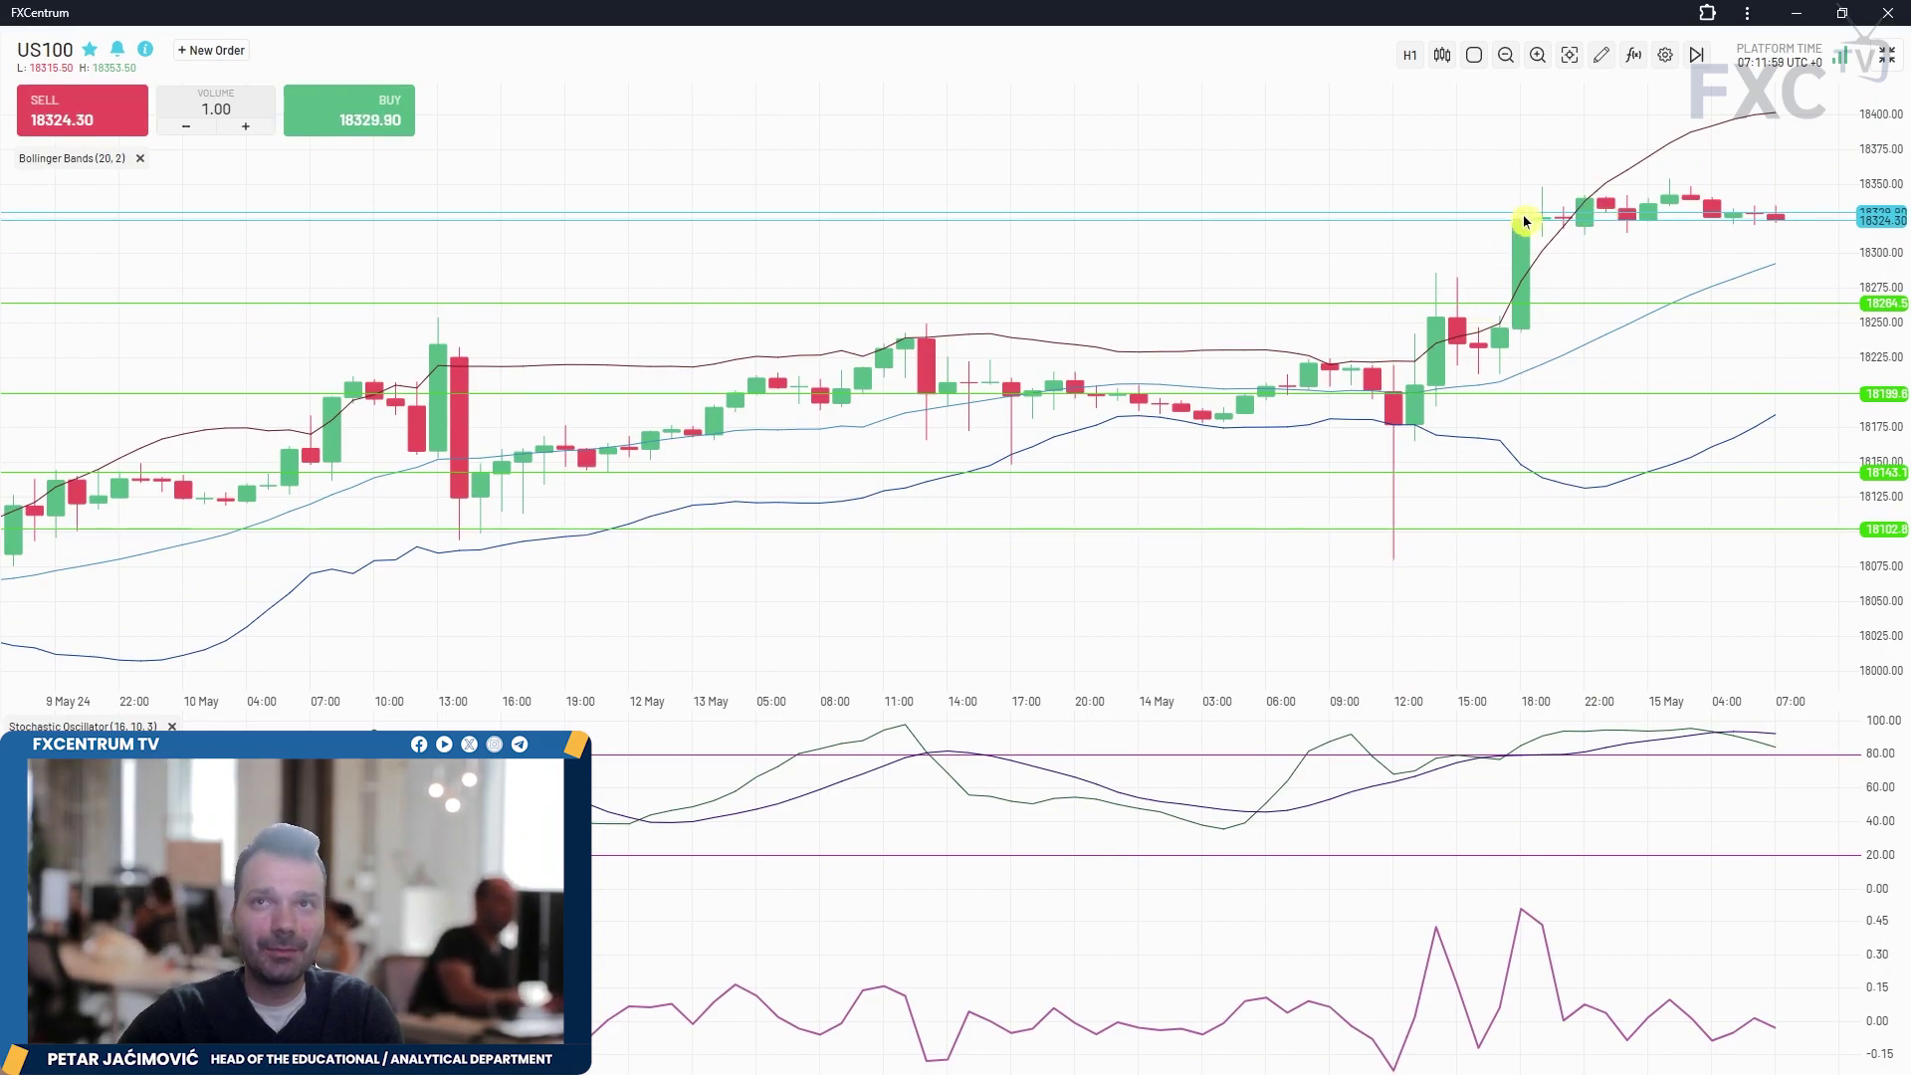
left_click(1410, 54)
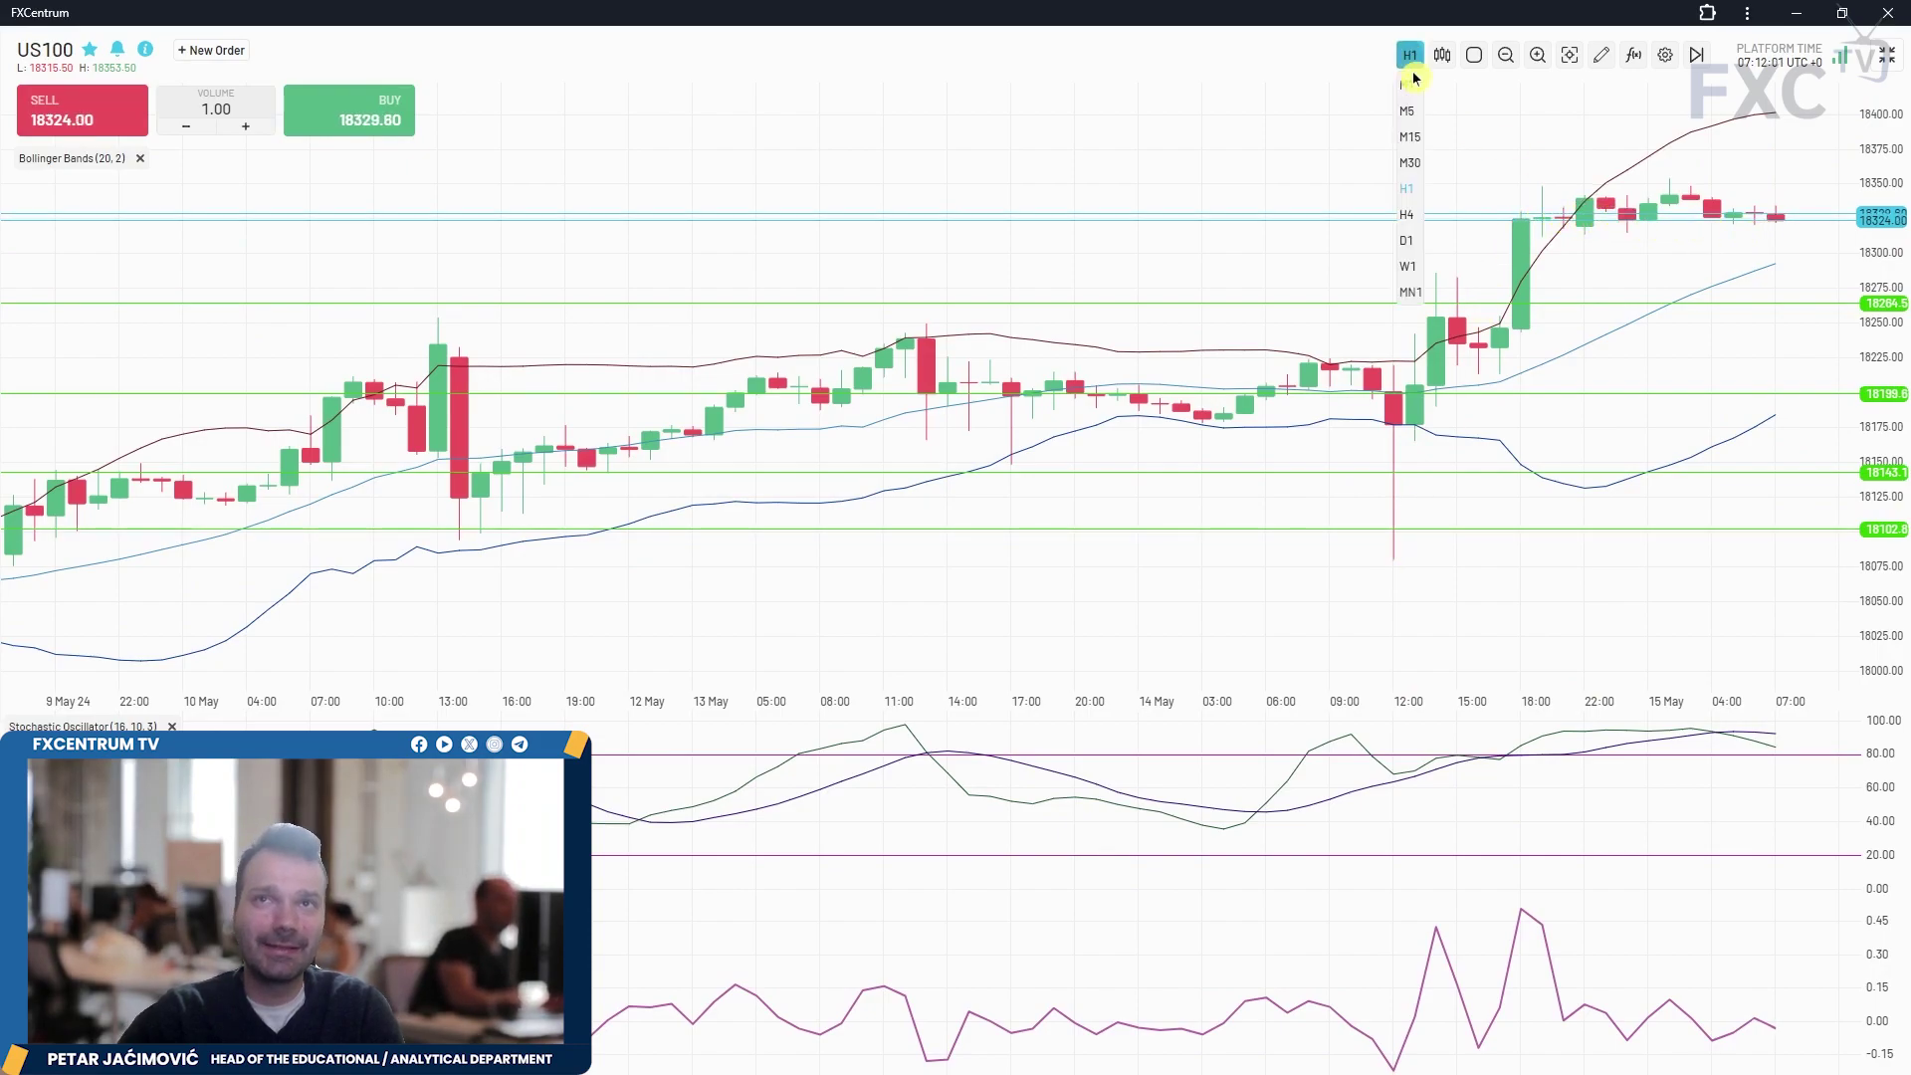
left_click(1410, 257)
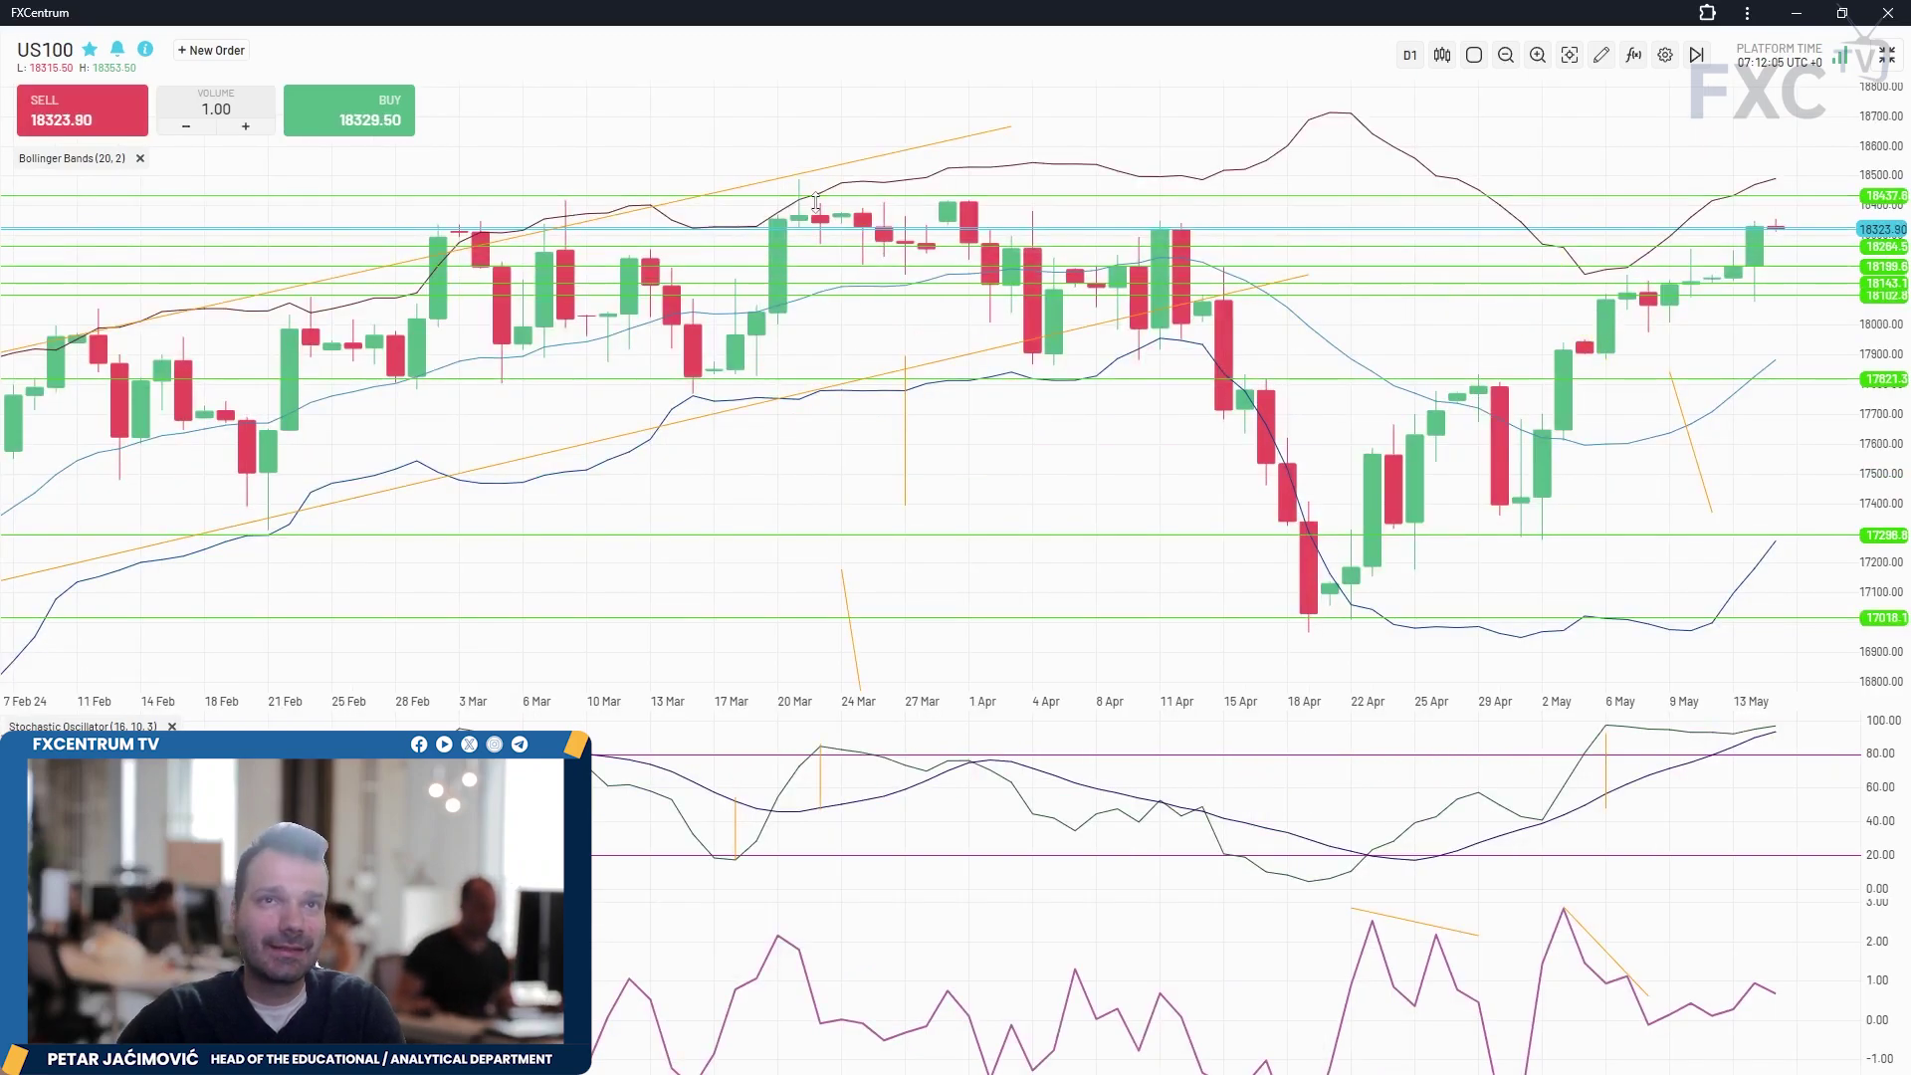
- Move the 18199.6 horizontal line on US100 up to 18390.1 and shift the short orange descending line onto the latest candle
key("alt+h")
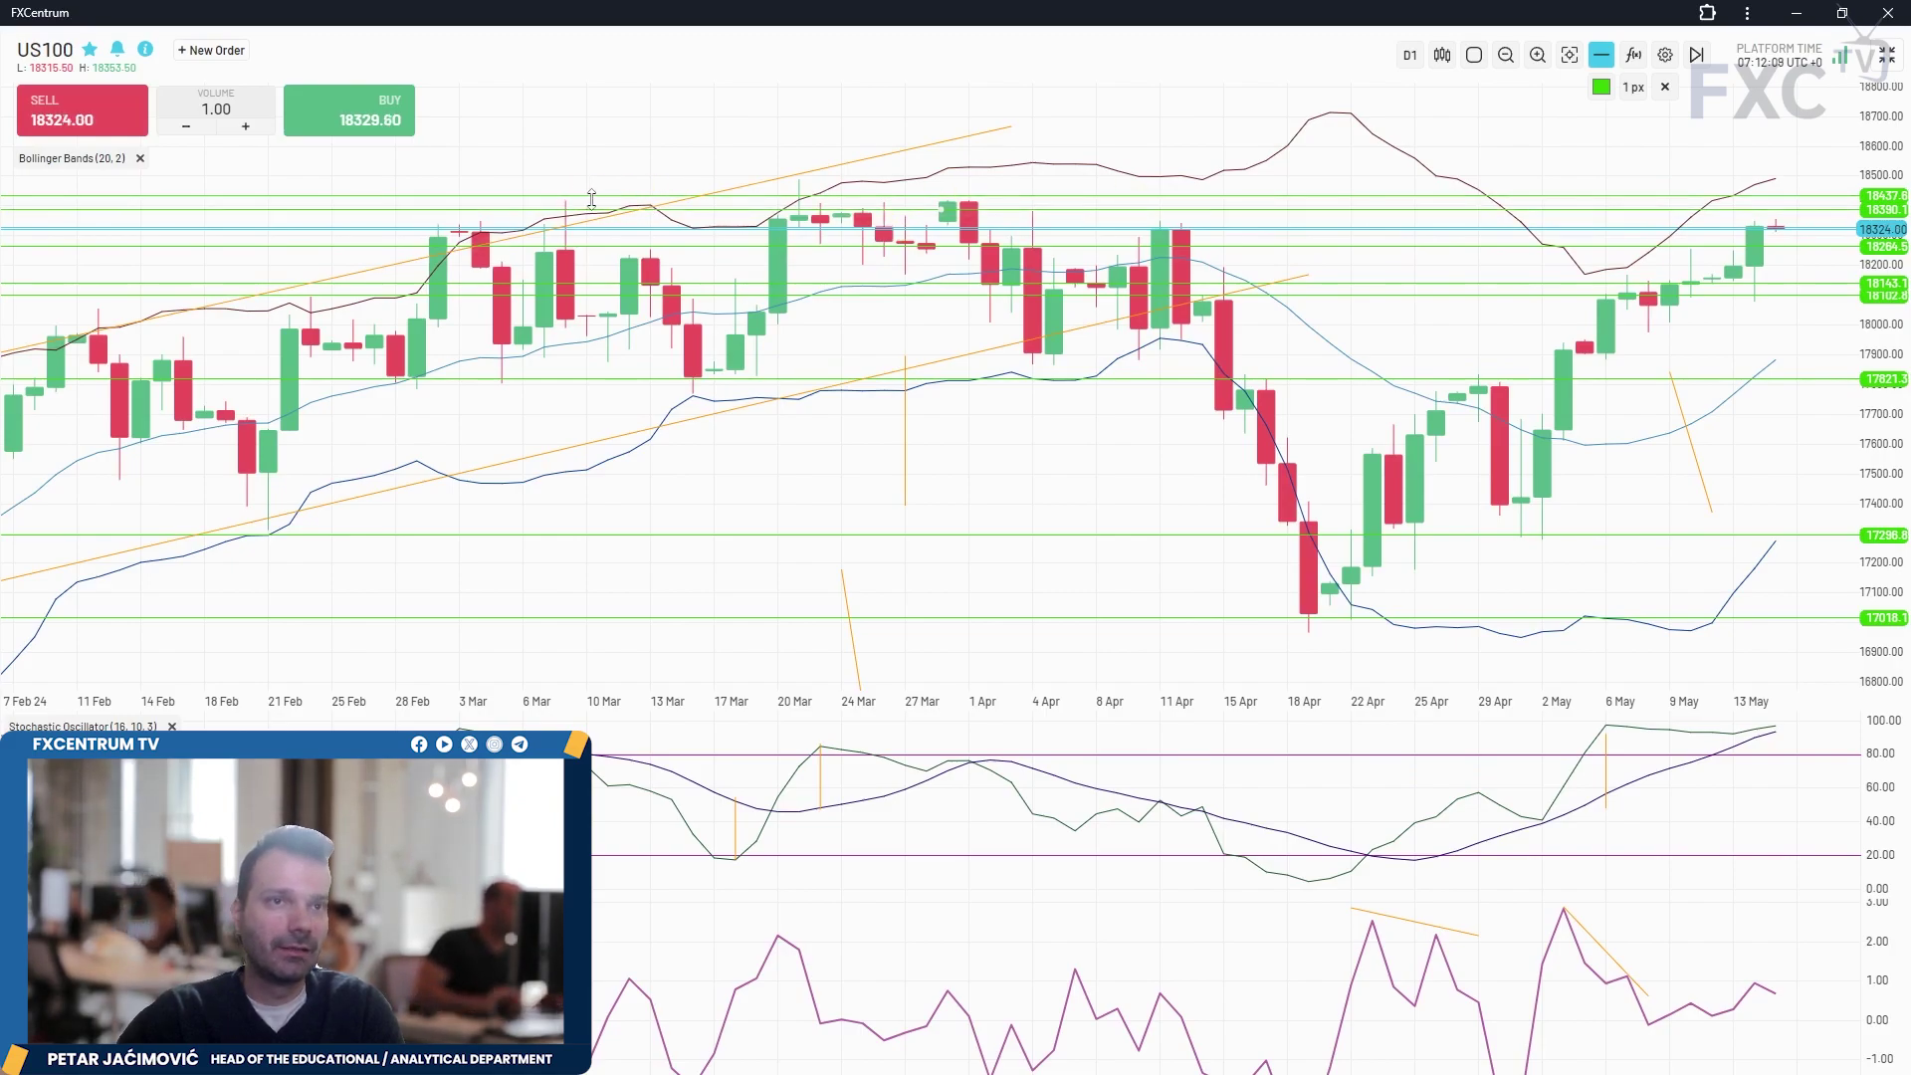
left_click(474, 234)
left_click(1041, 243)
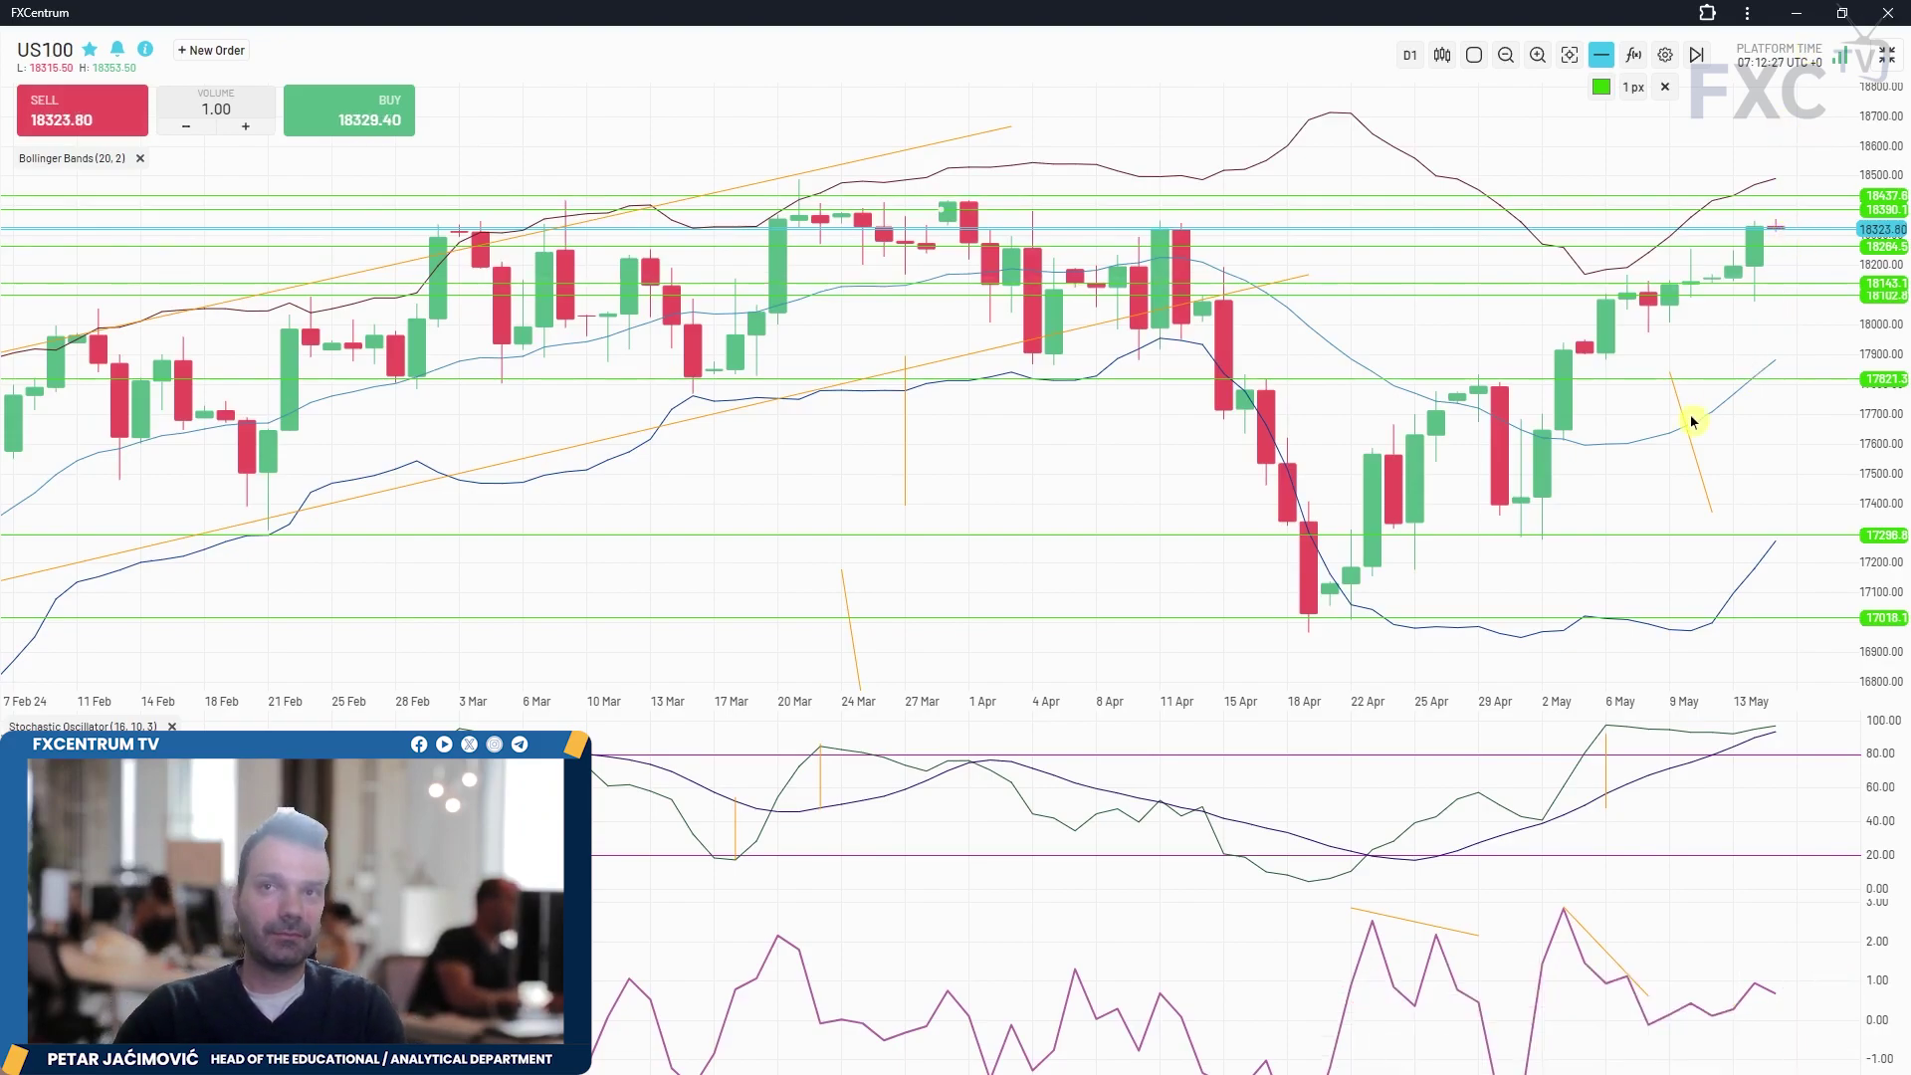
left_click_drag(1699, 404, 1769, 235)
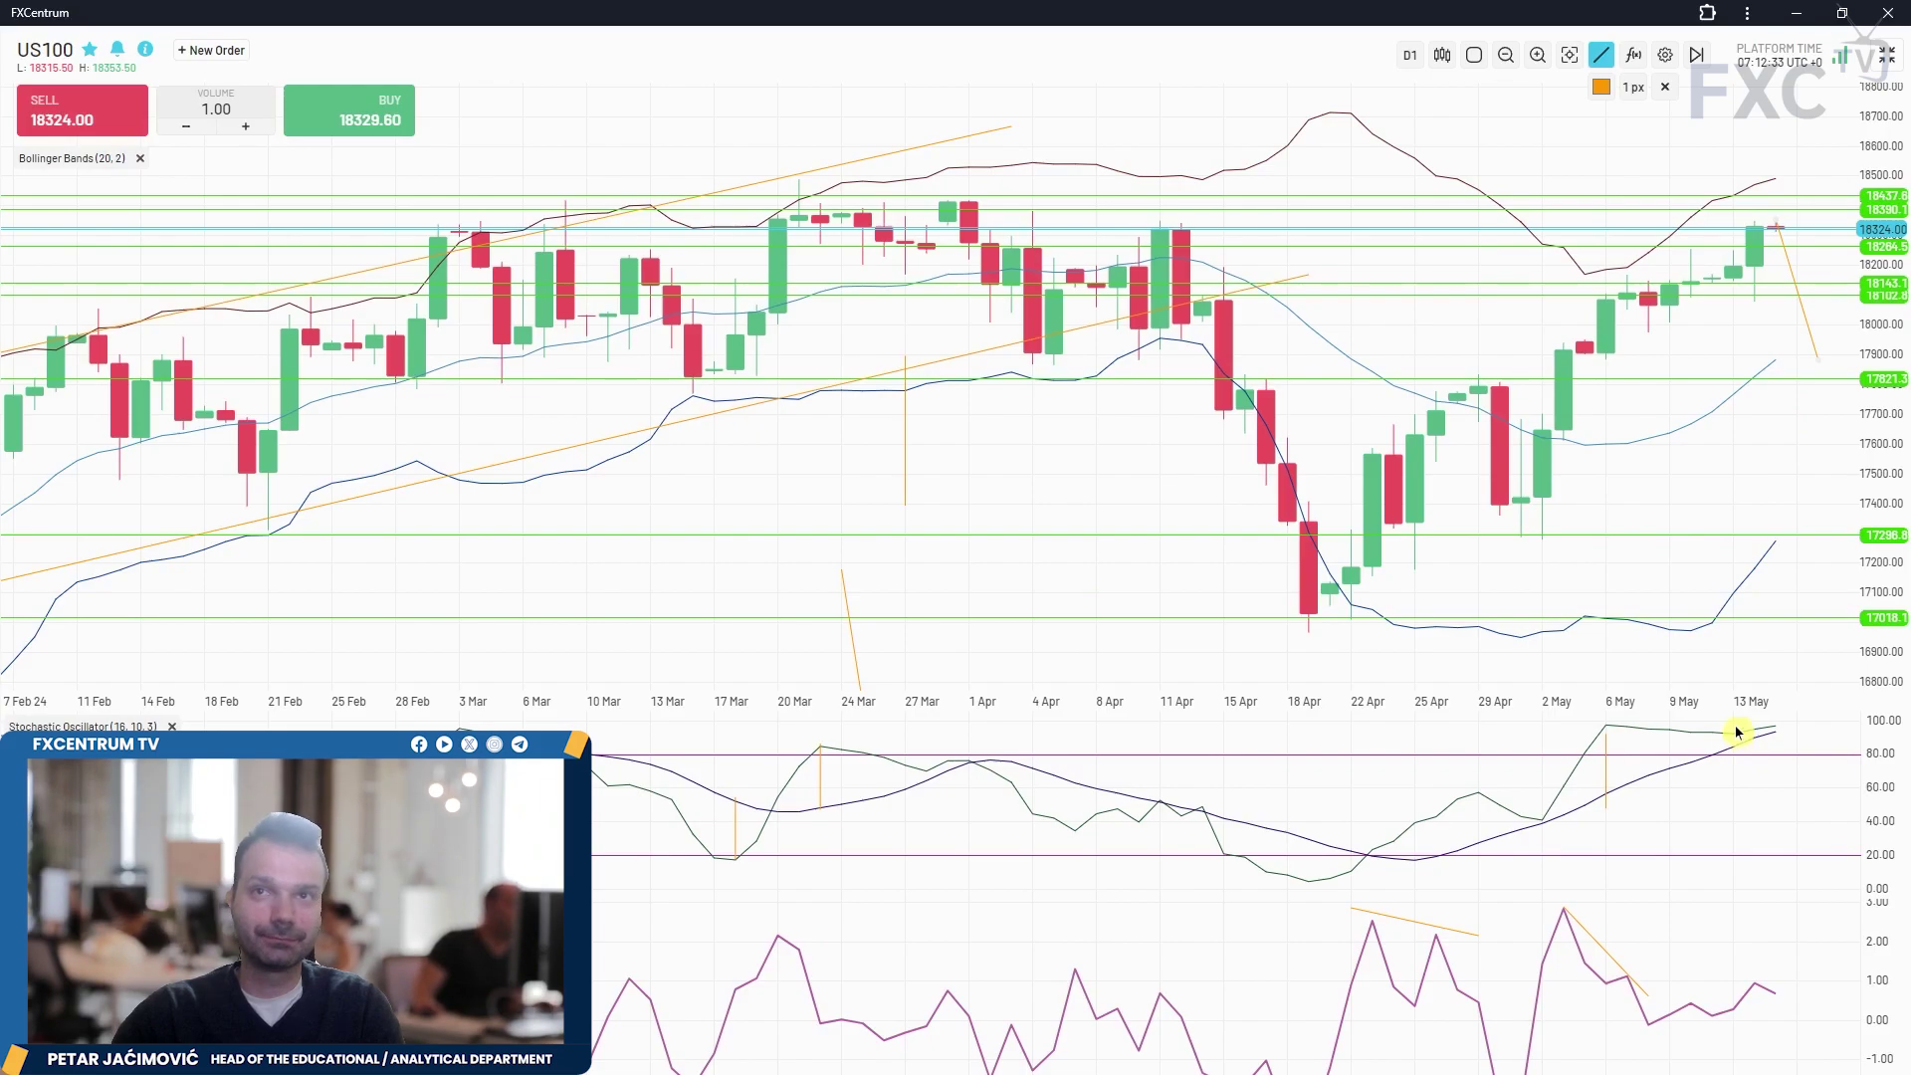
- Open the US30 daily chart from the favorites and examine it full screen
left_click(1887, 55)
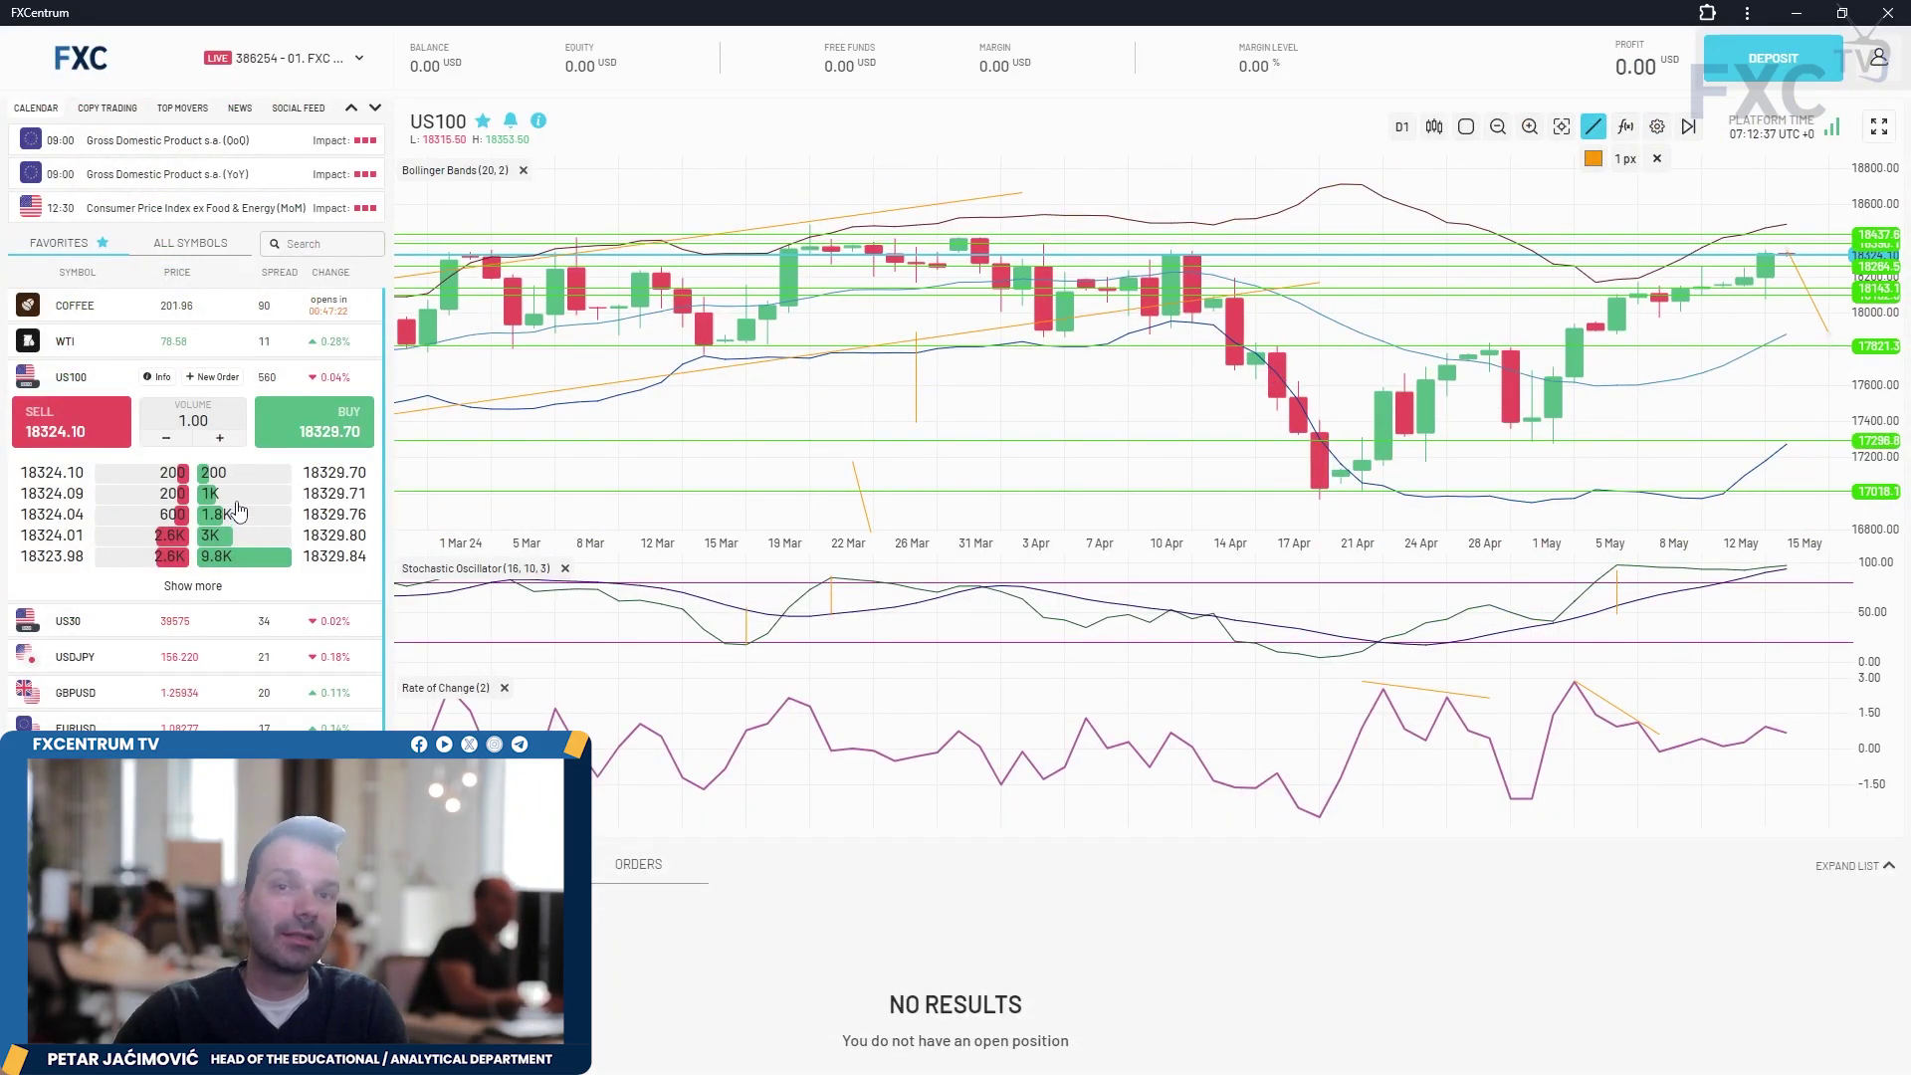
scroll(130, 516, "down", 2)
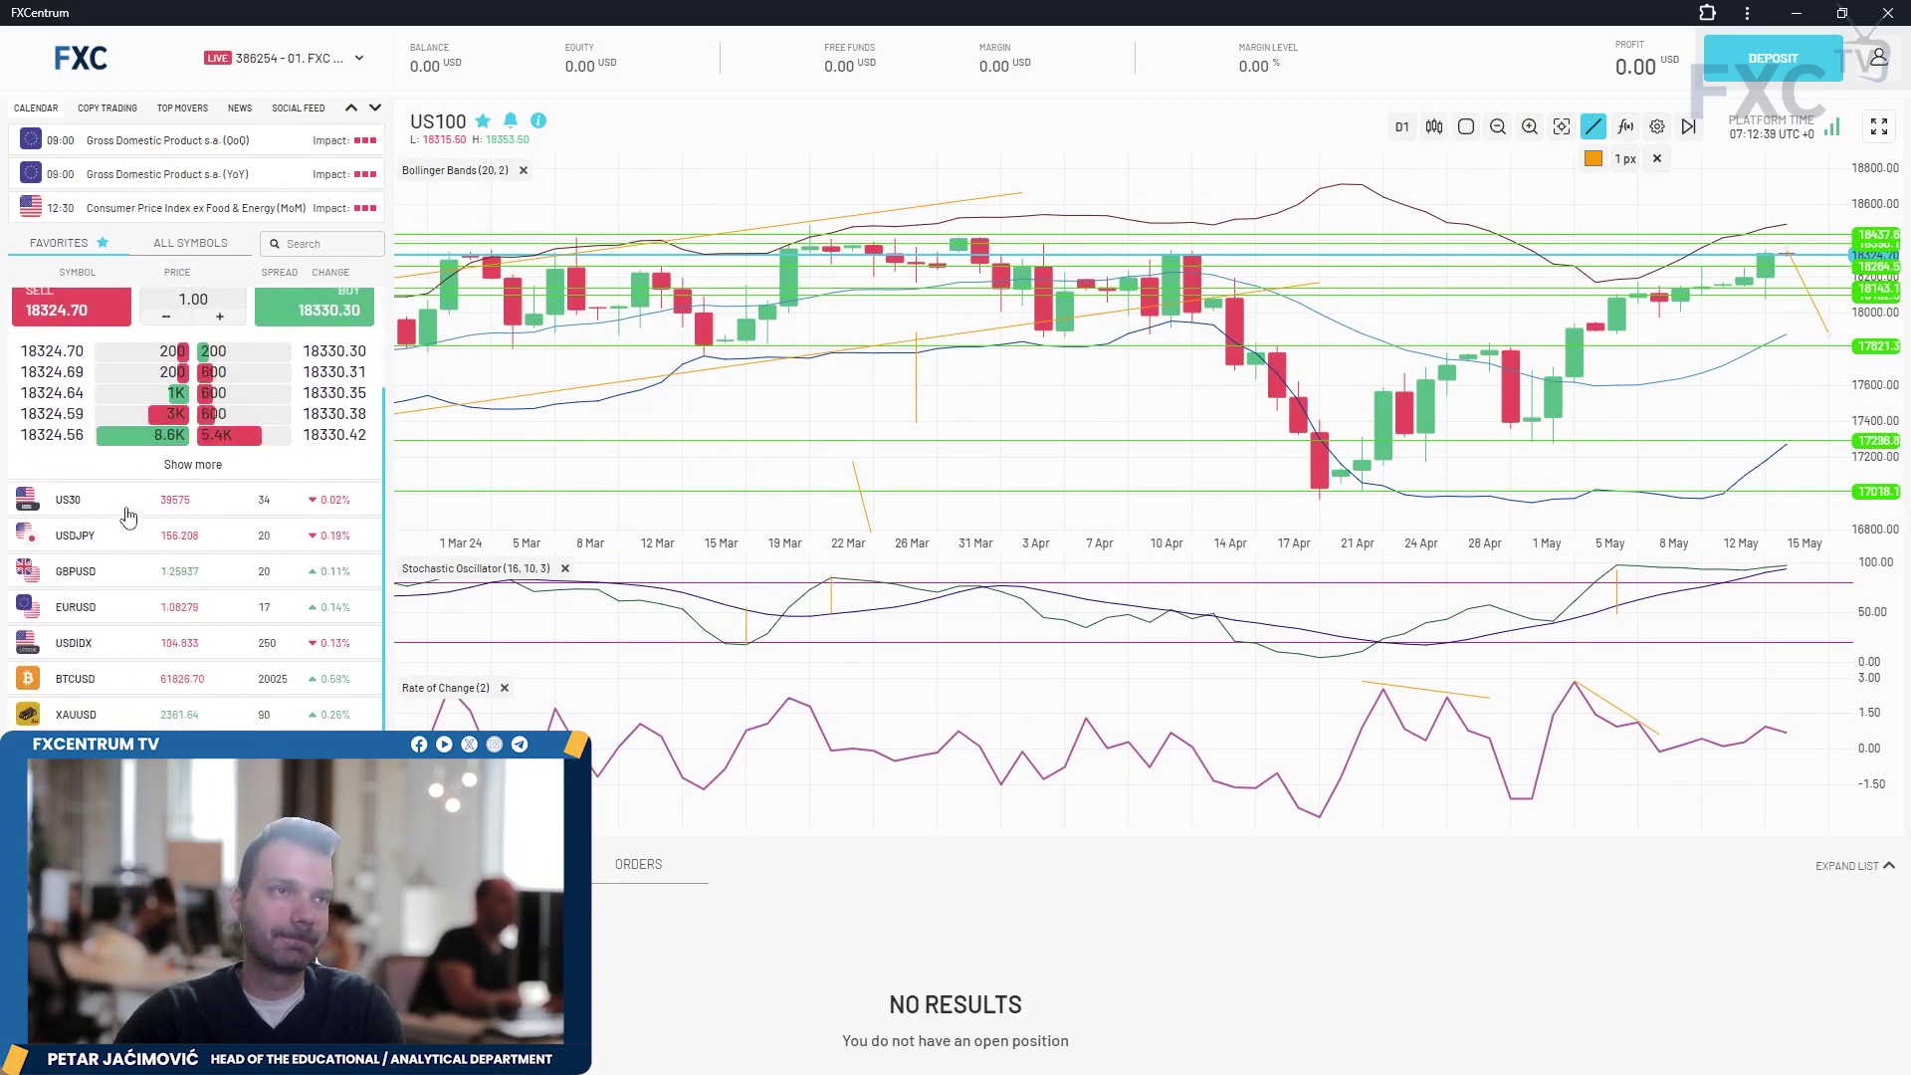
left_click(128, 515)
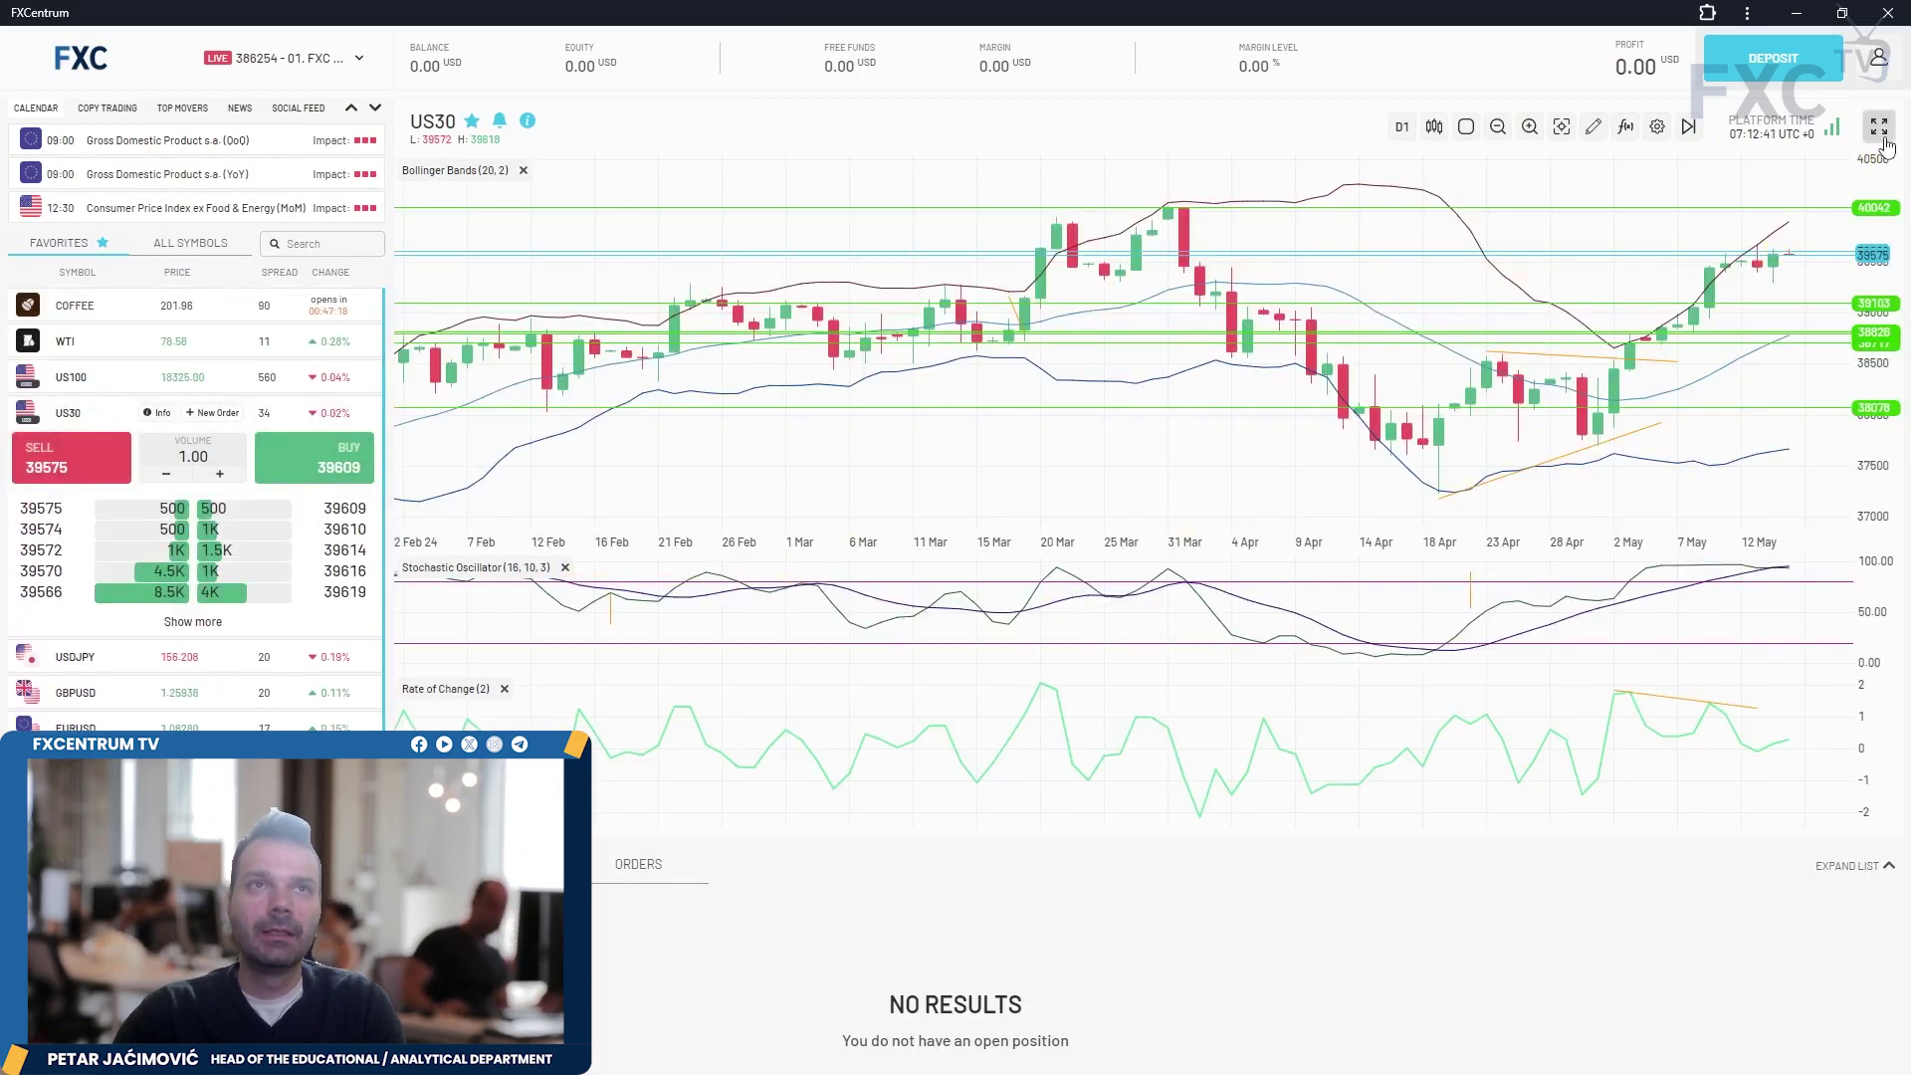
left_click(1879, 127)
scroll(1680, 398, "up", 2)
scroll(1642, 200, "down", 1)
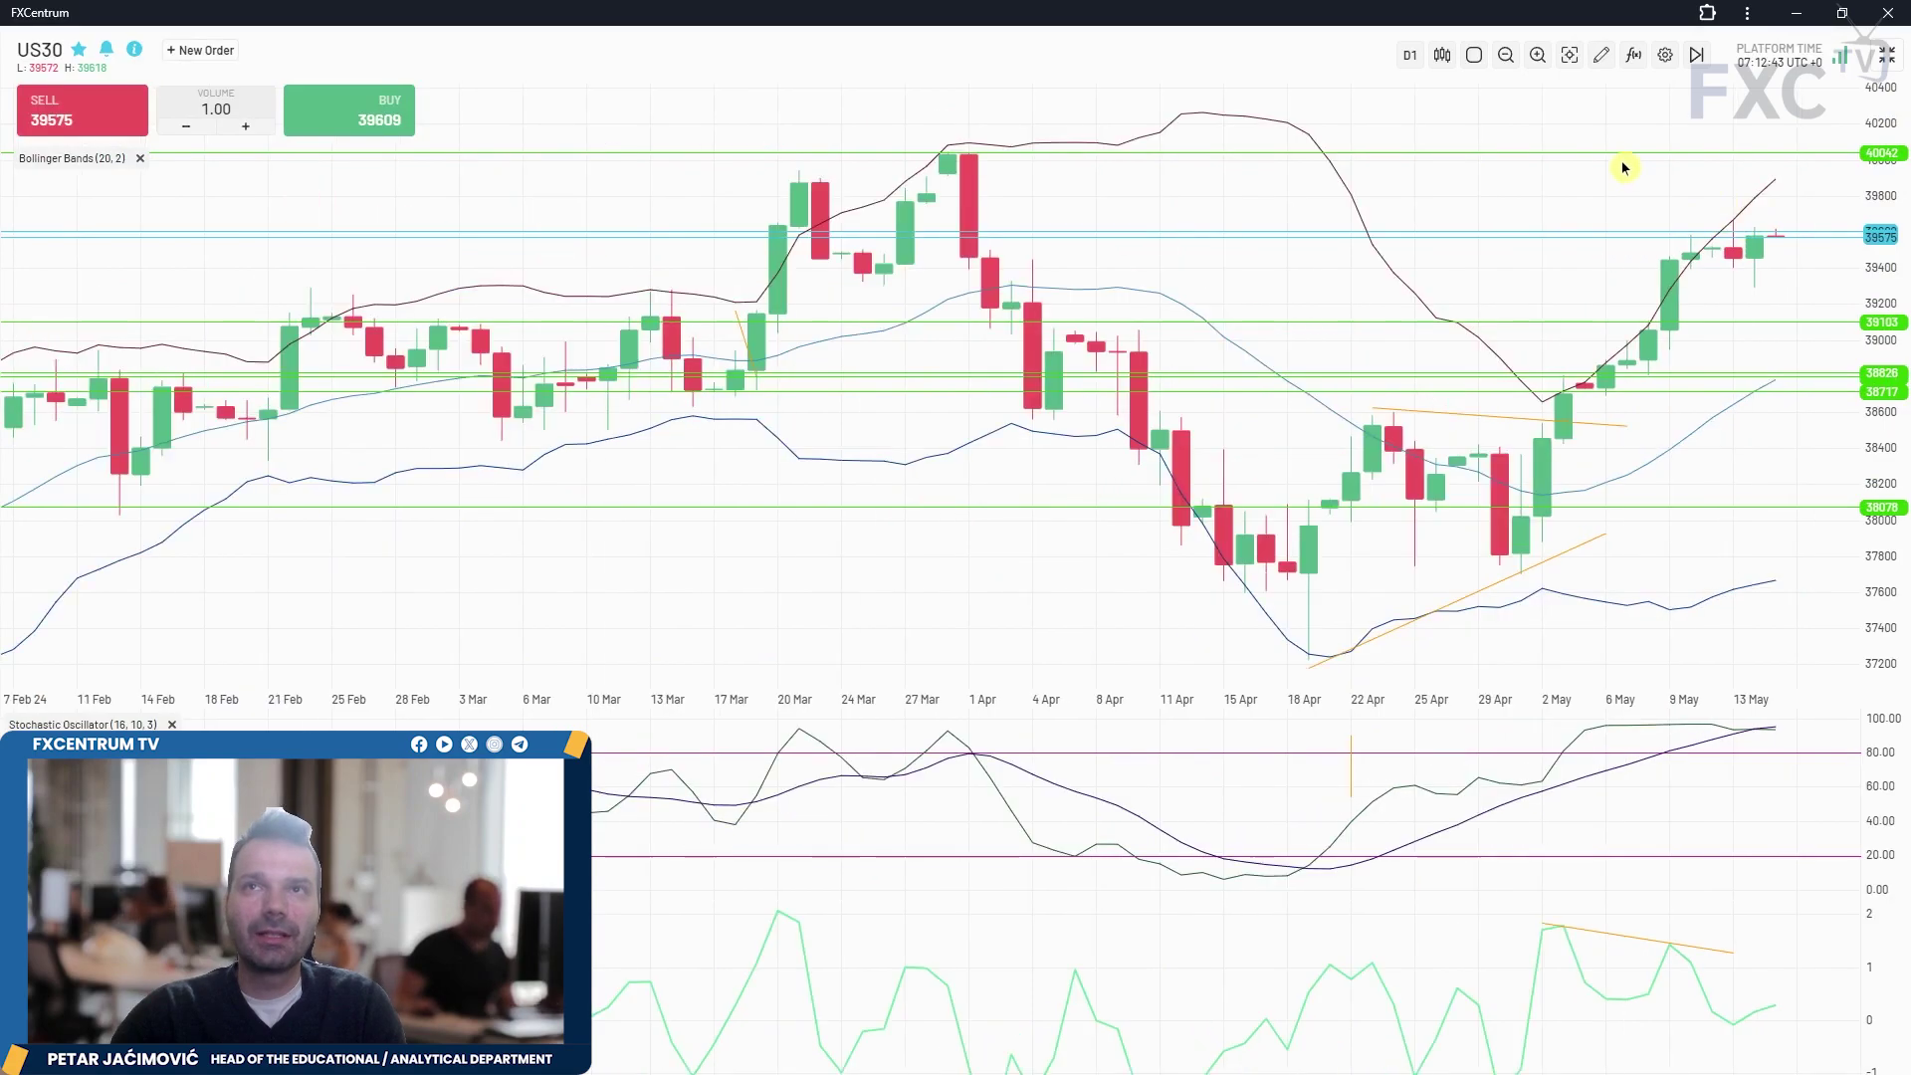
scroll(1592, 259, "down", 2)
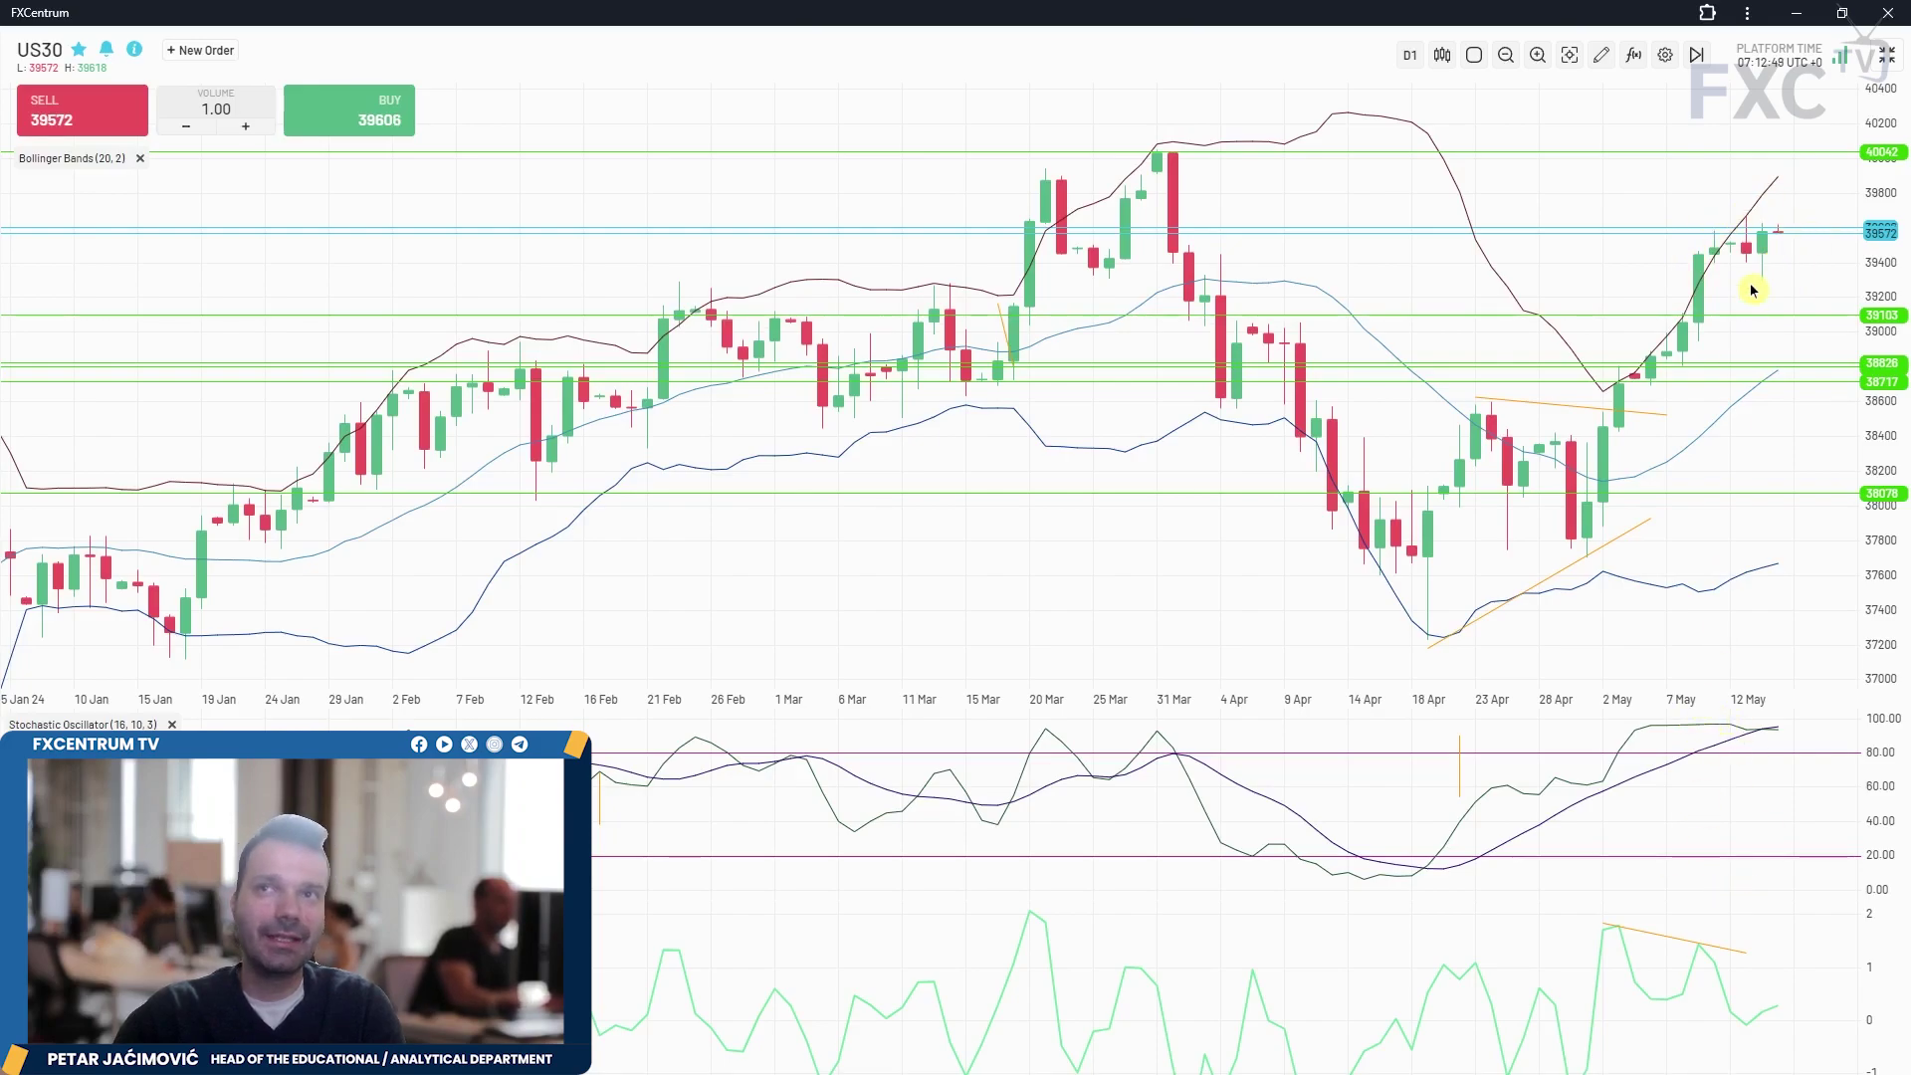
- Move the 39103 horizontal line on US30 to 39319 and the 38717 line to 38584
scroll(1751, 292, "up", 2)
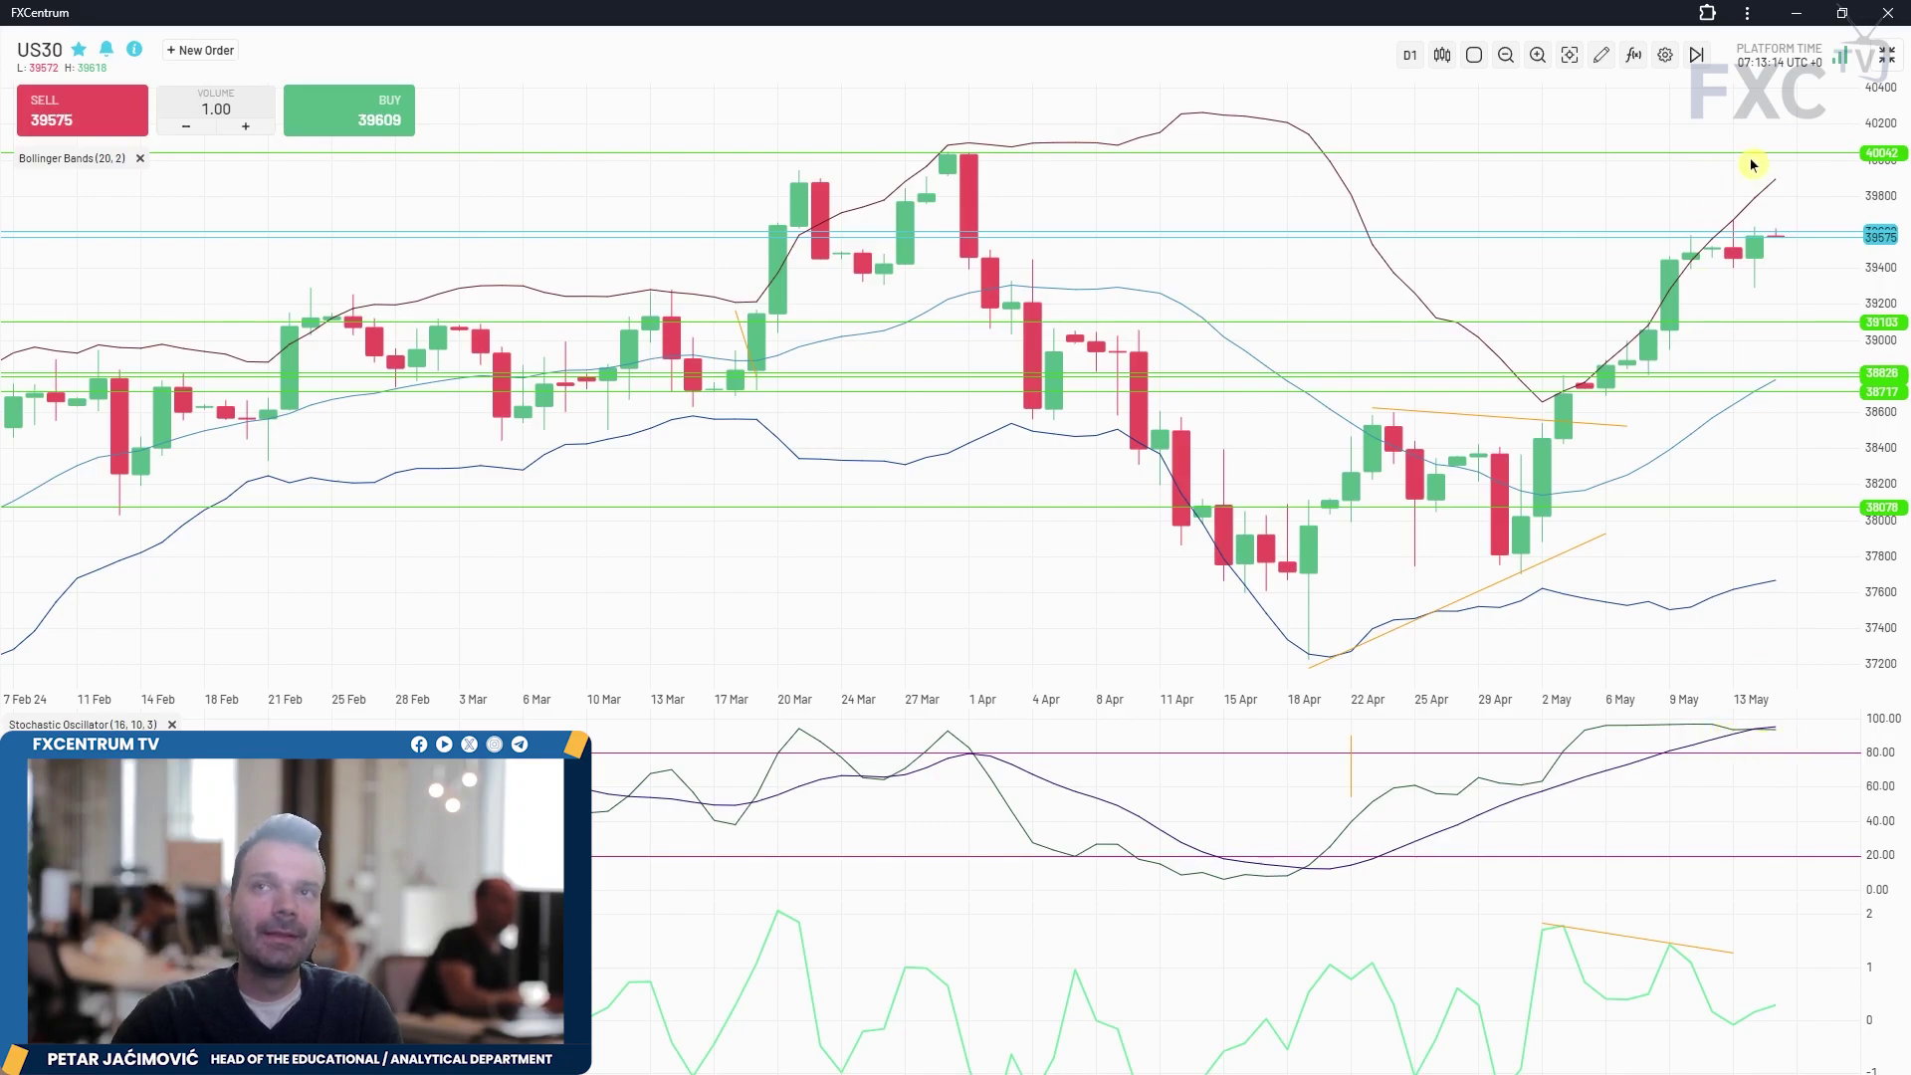
left_click_drag(1792, 322, 1791, 283)
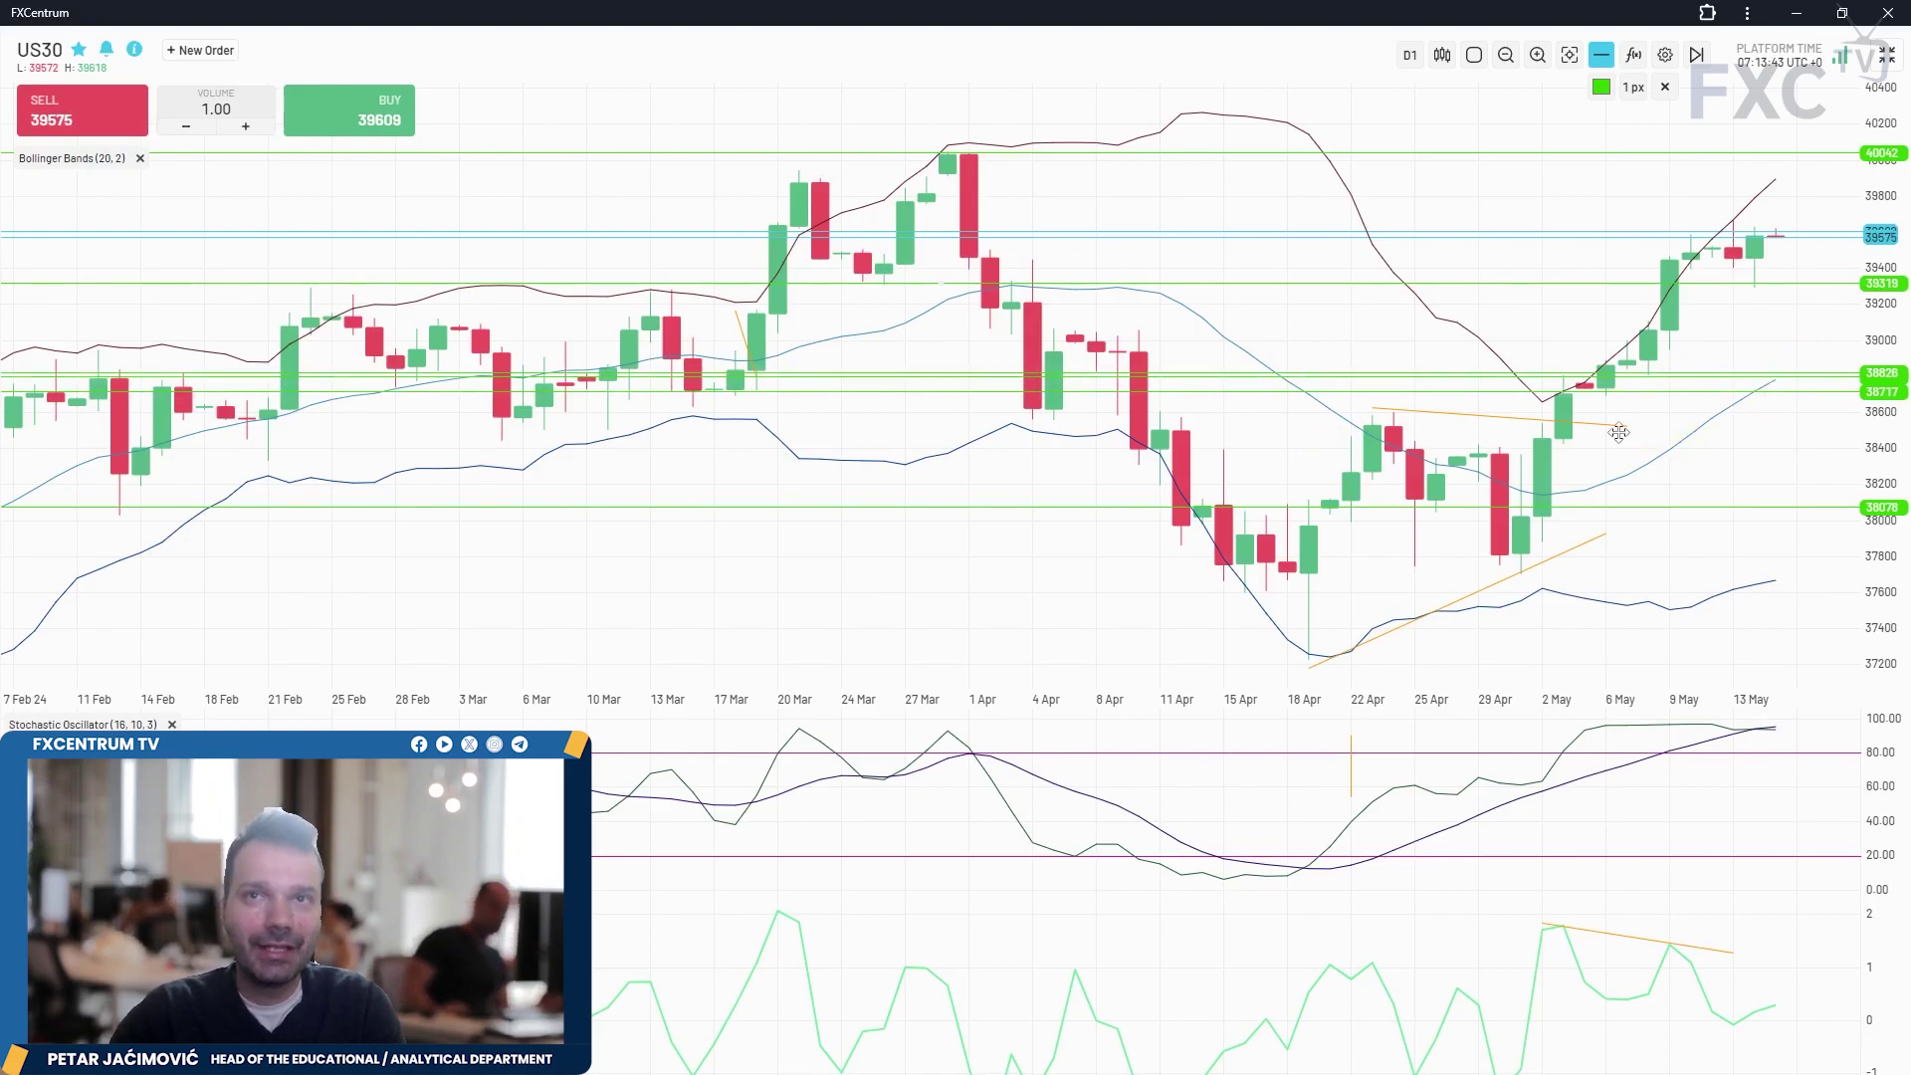
left_click_drag(1708, 393, 1681, 420)
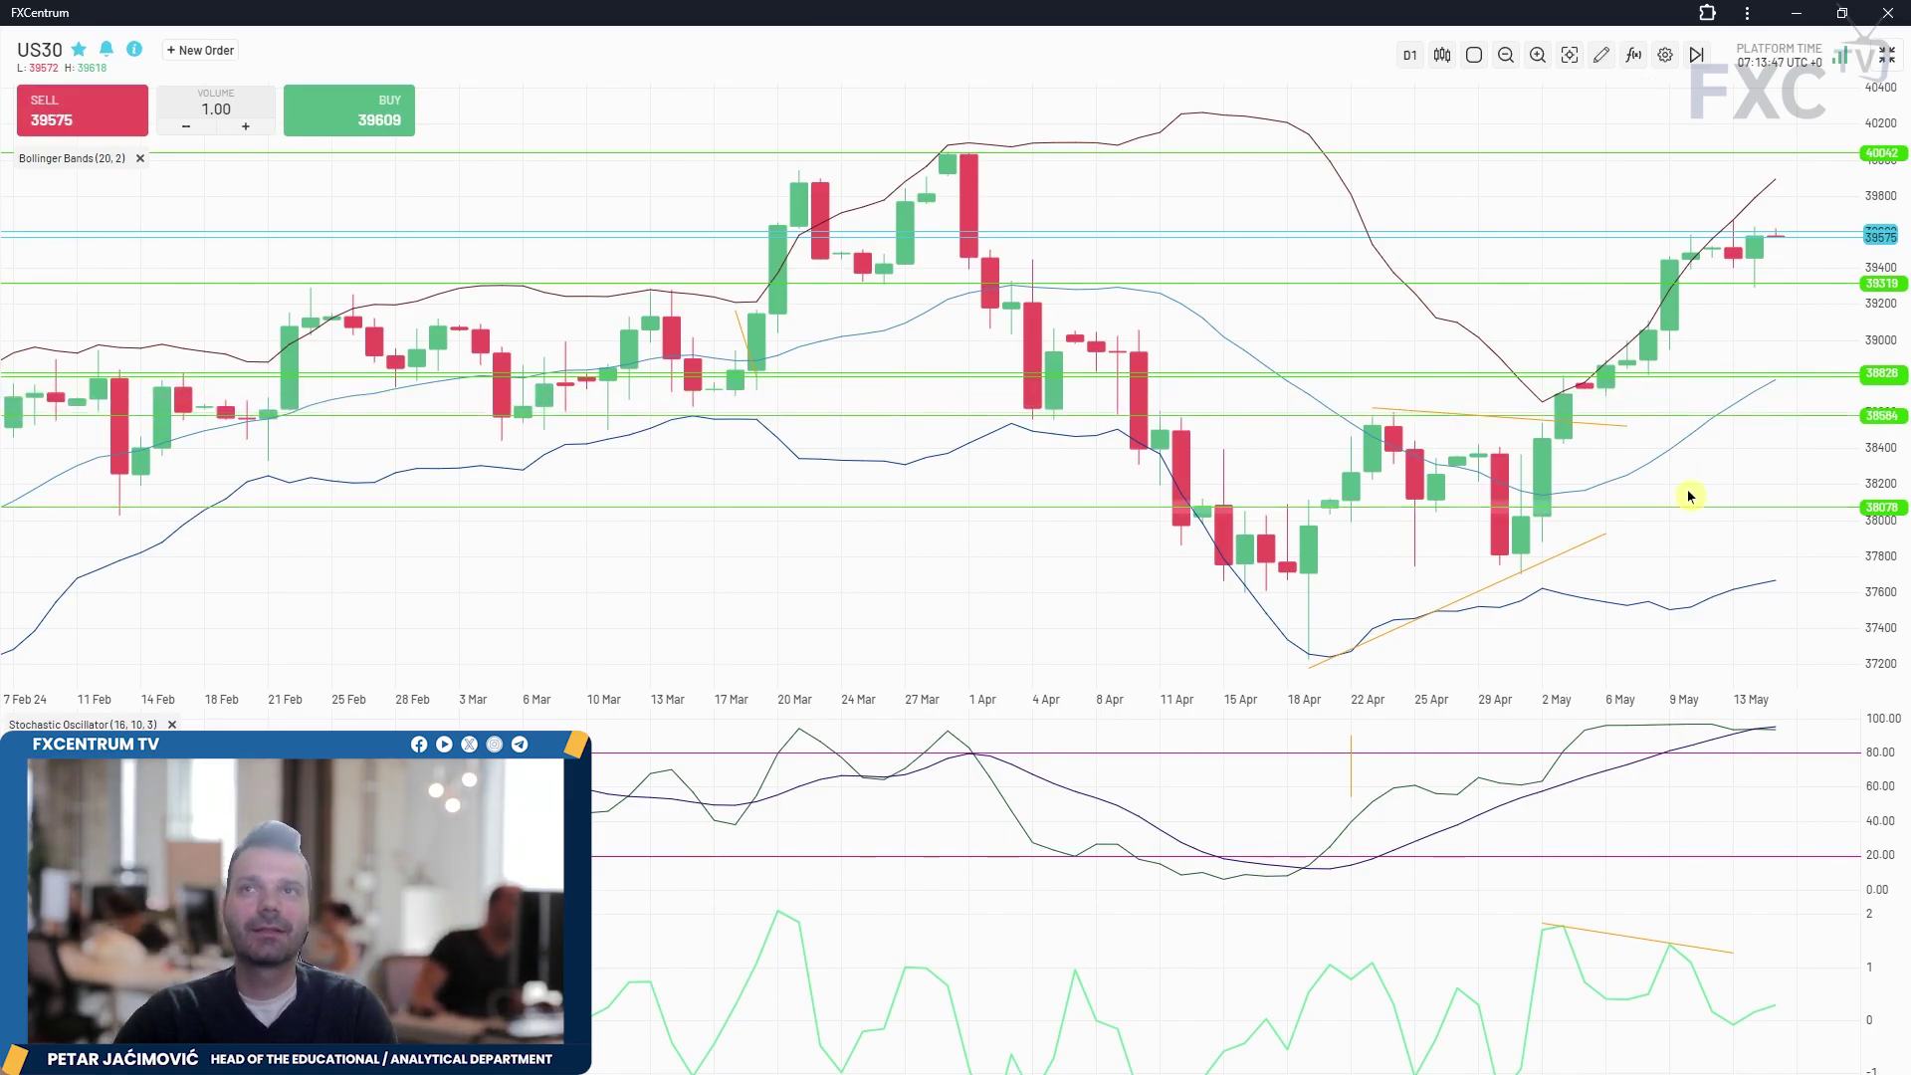
- Open the USDJPY daily chart from the favorites and display it full screen
left_click(1887, 54)
left_click(75, 656)
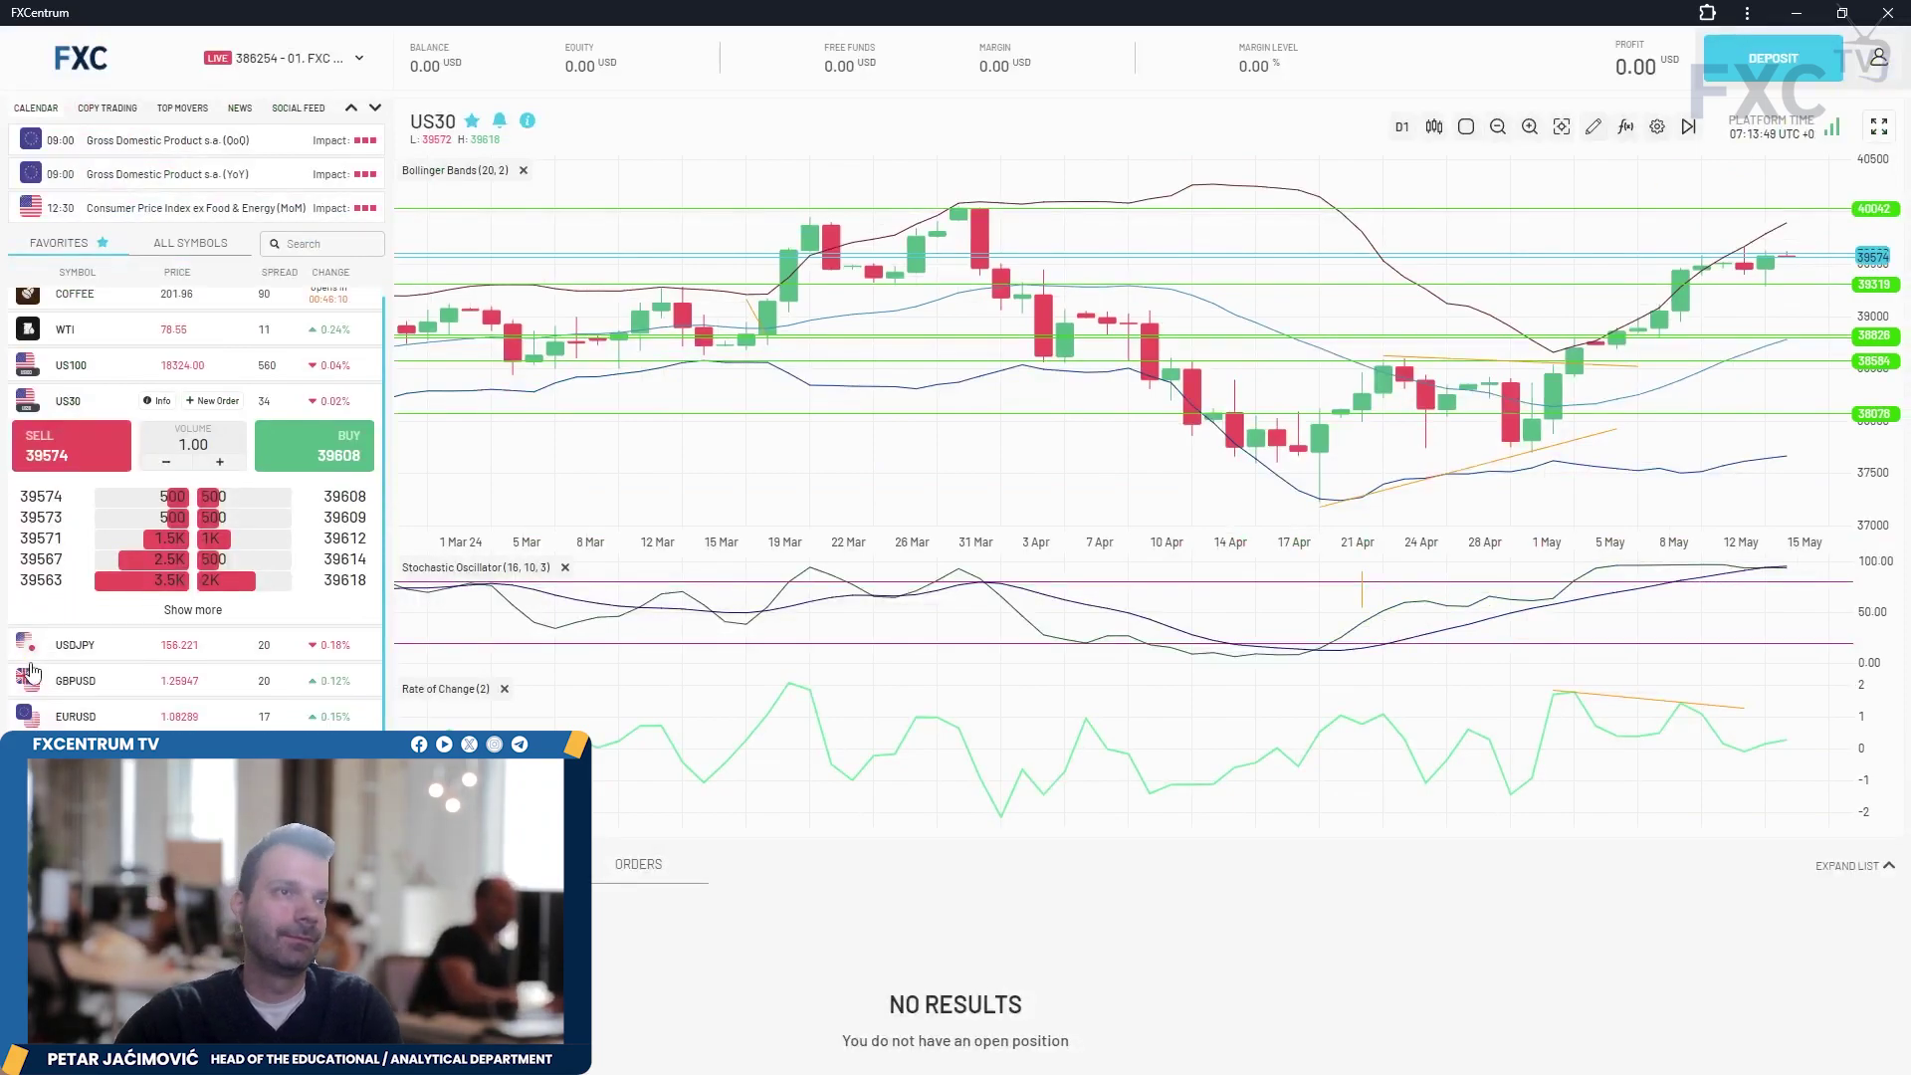
left_click(1878, 126)
scroll(1563, 463, "up", 5)
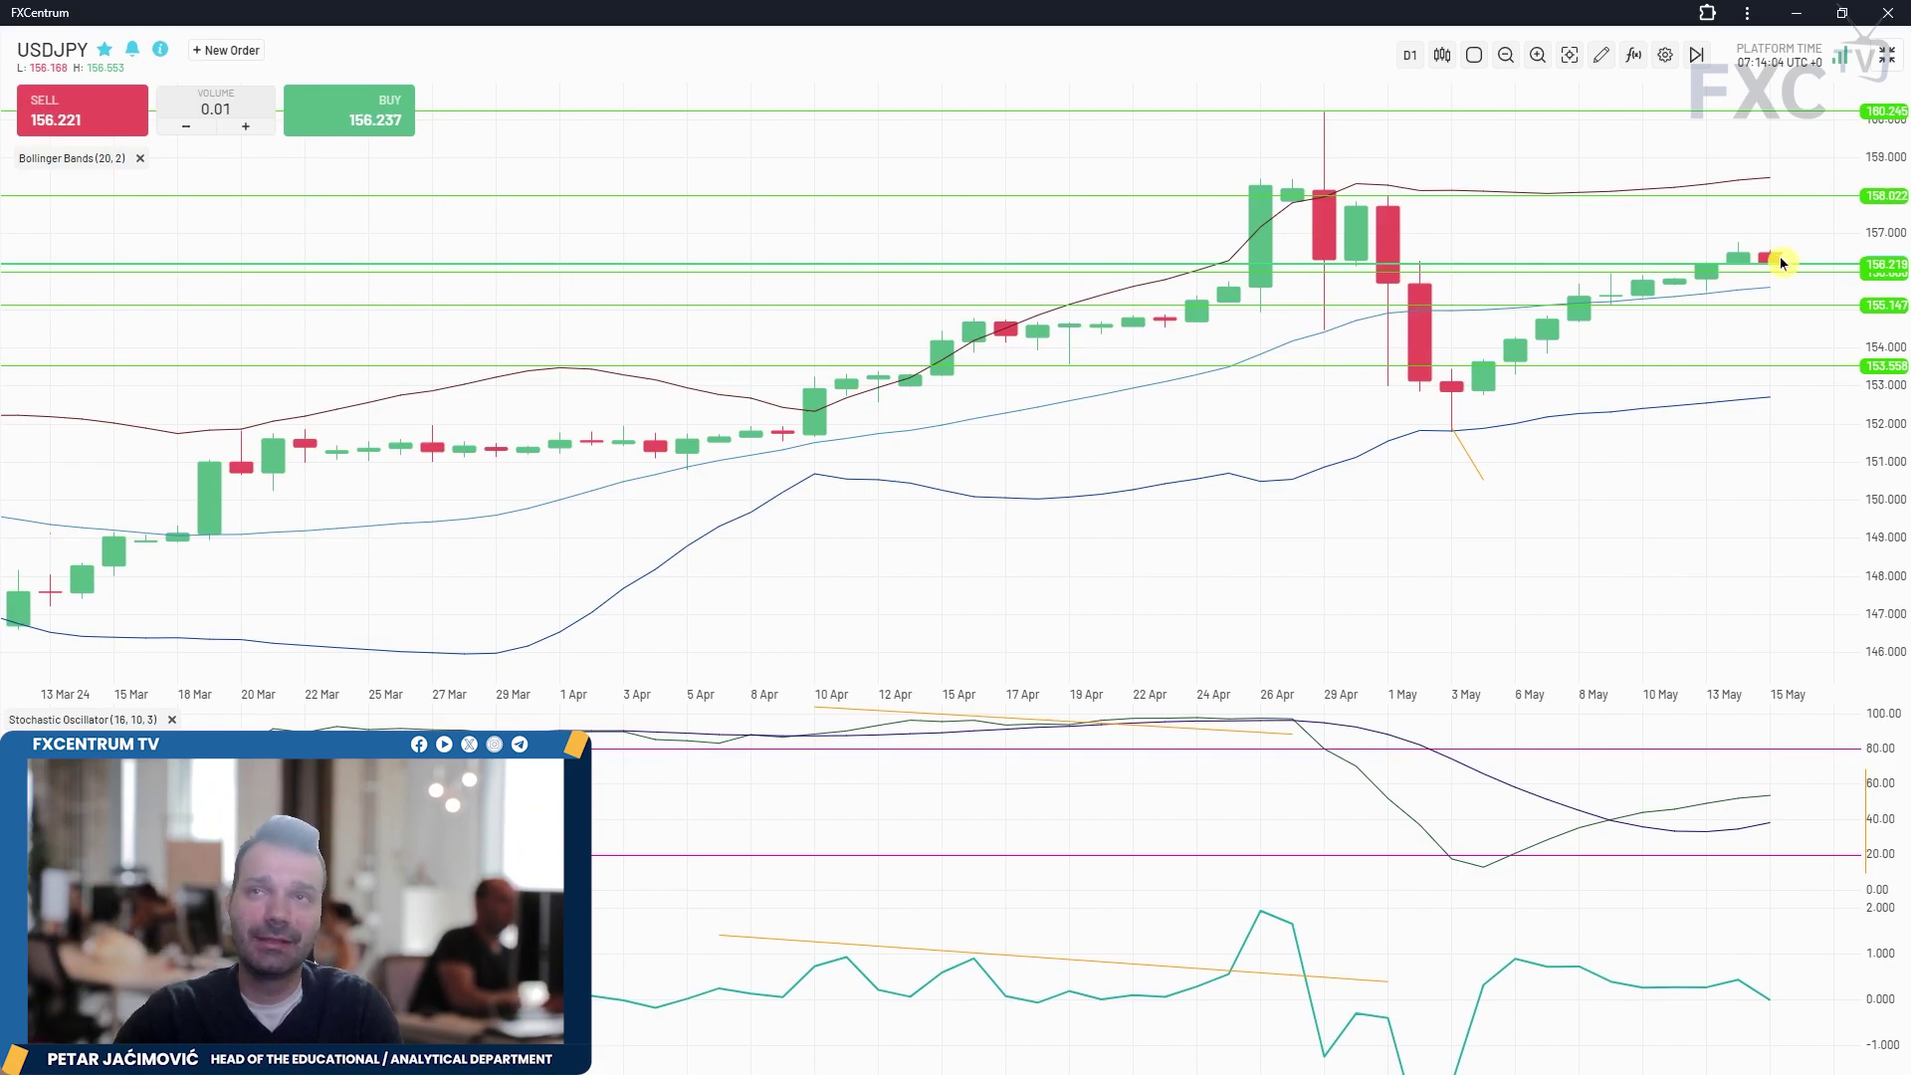
- Switch the USDJPY chart to the H1 timeframe
left_click(1410, 54)
left_click(1481, 396)
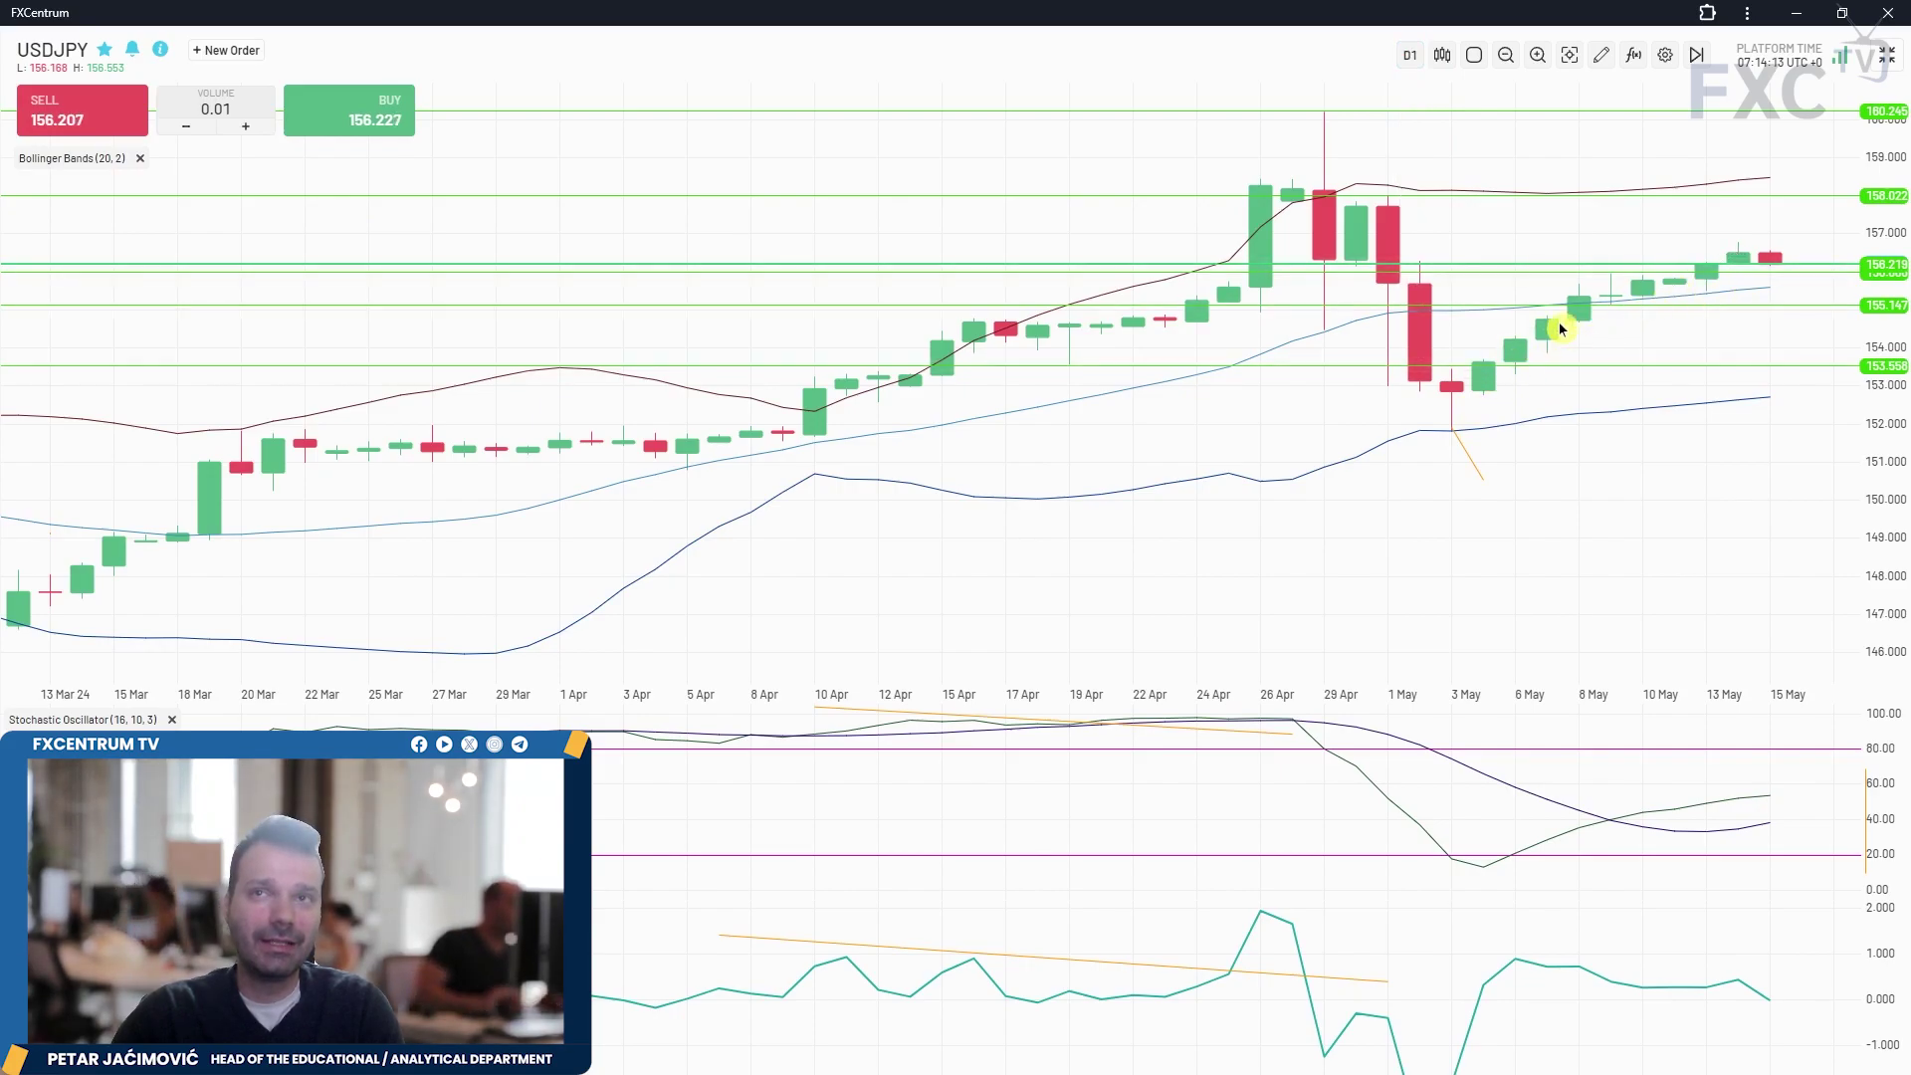
left_click(1409, 55)
left_click(1406, 188)
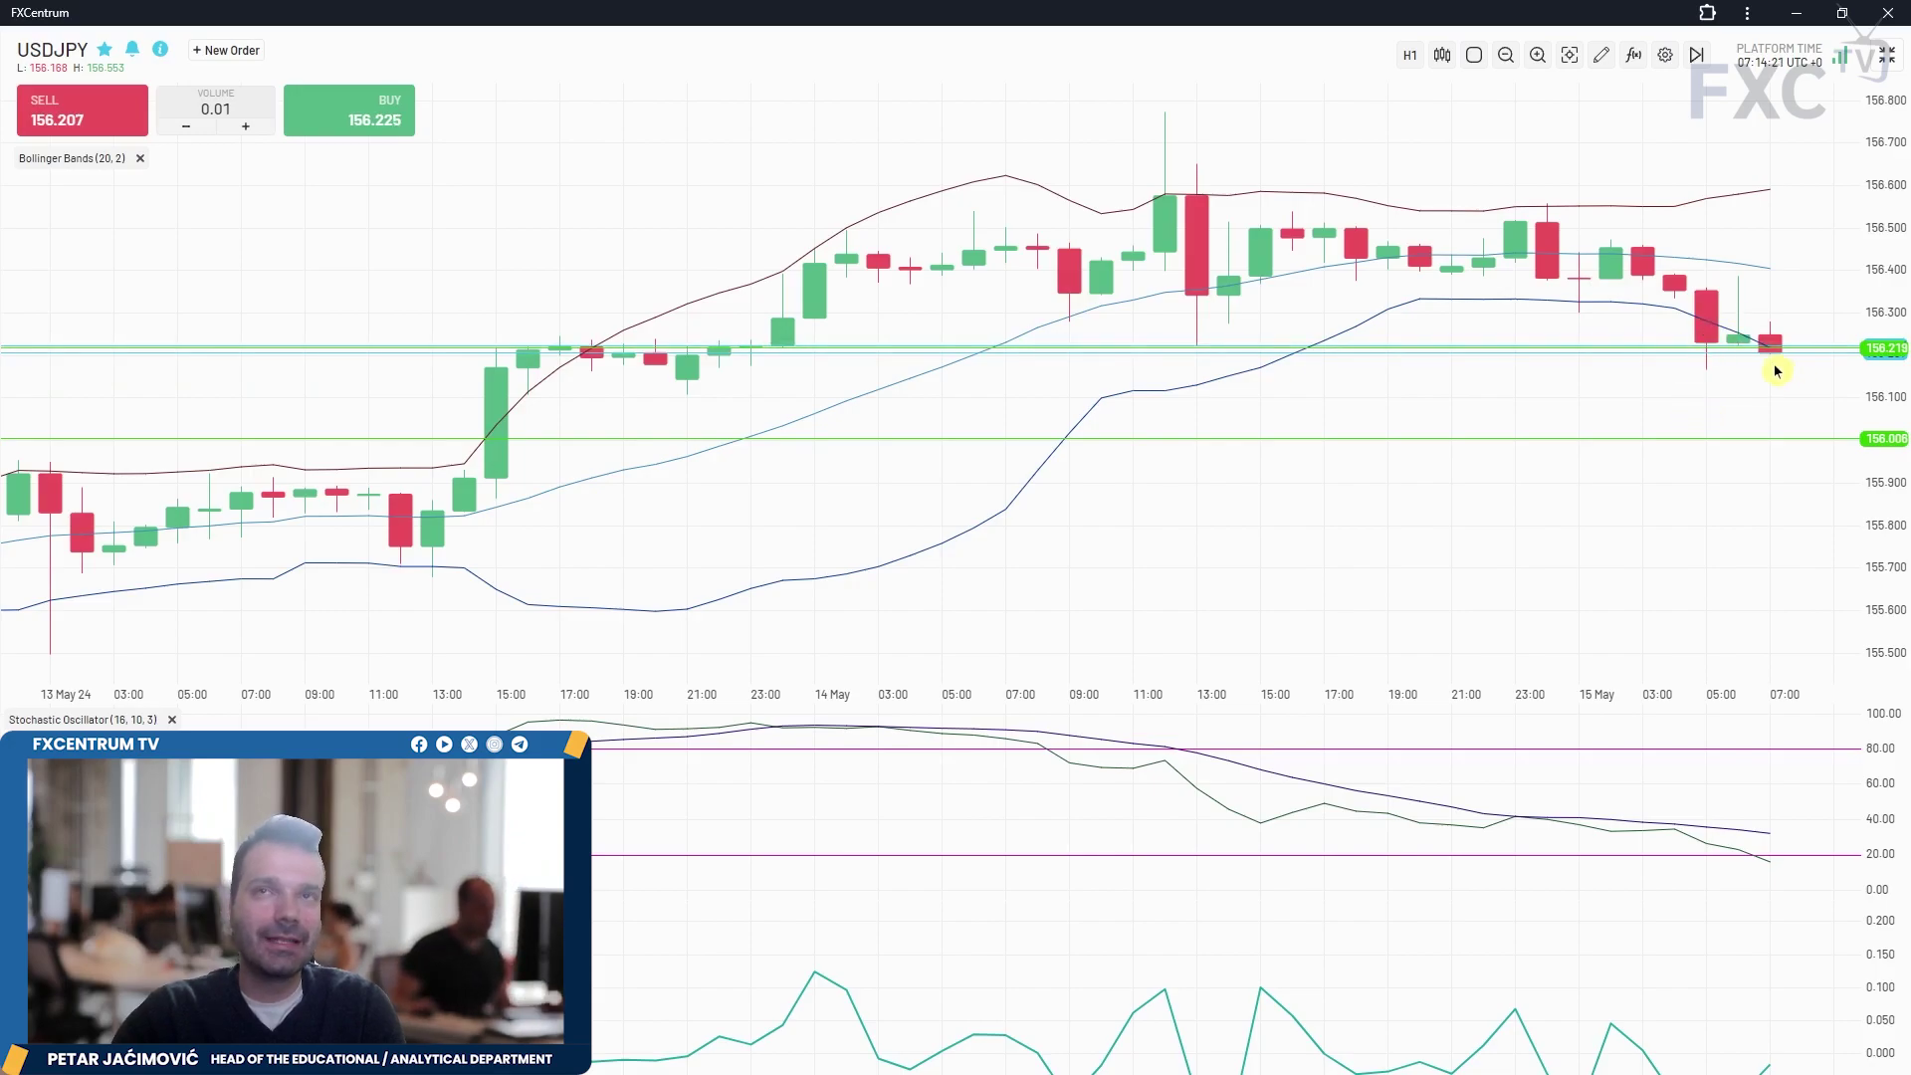
- Examine the USDJPY daily chart and return to the H1 timeframe
left_click(1406, 58)
left_click(1410, 264)
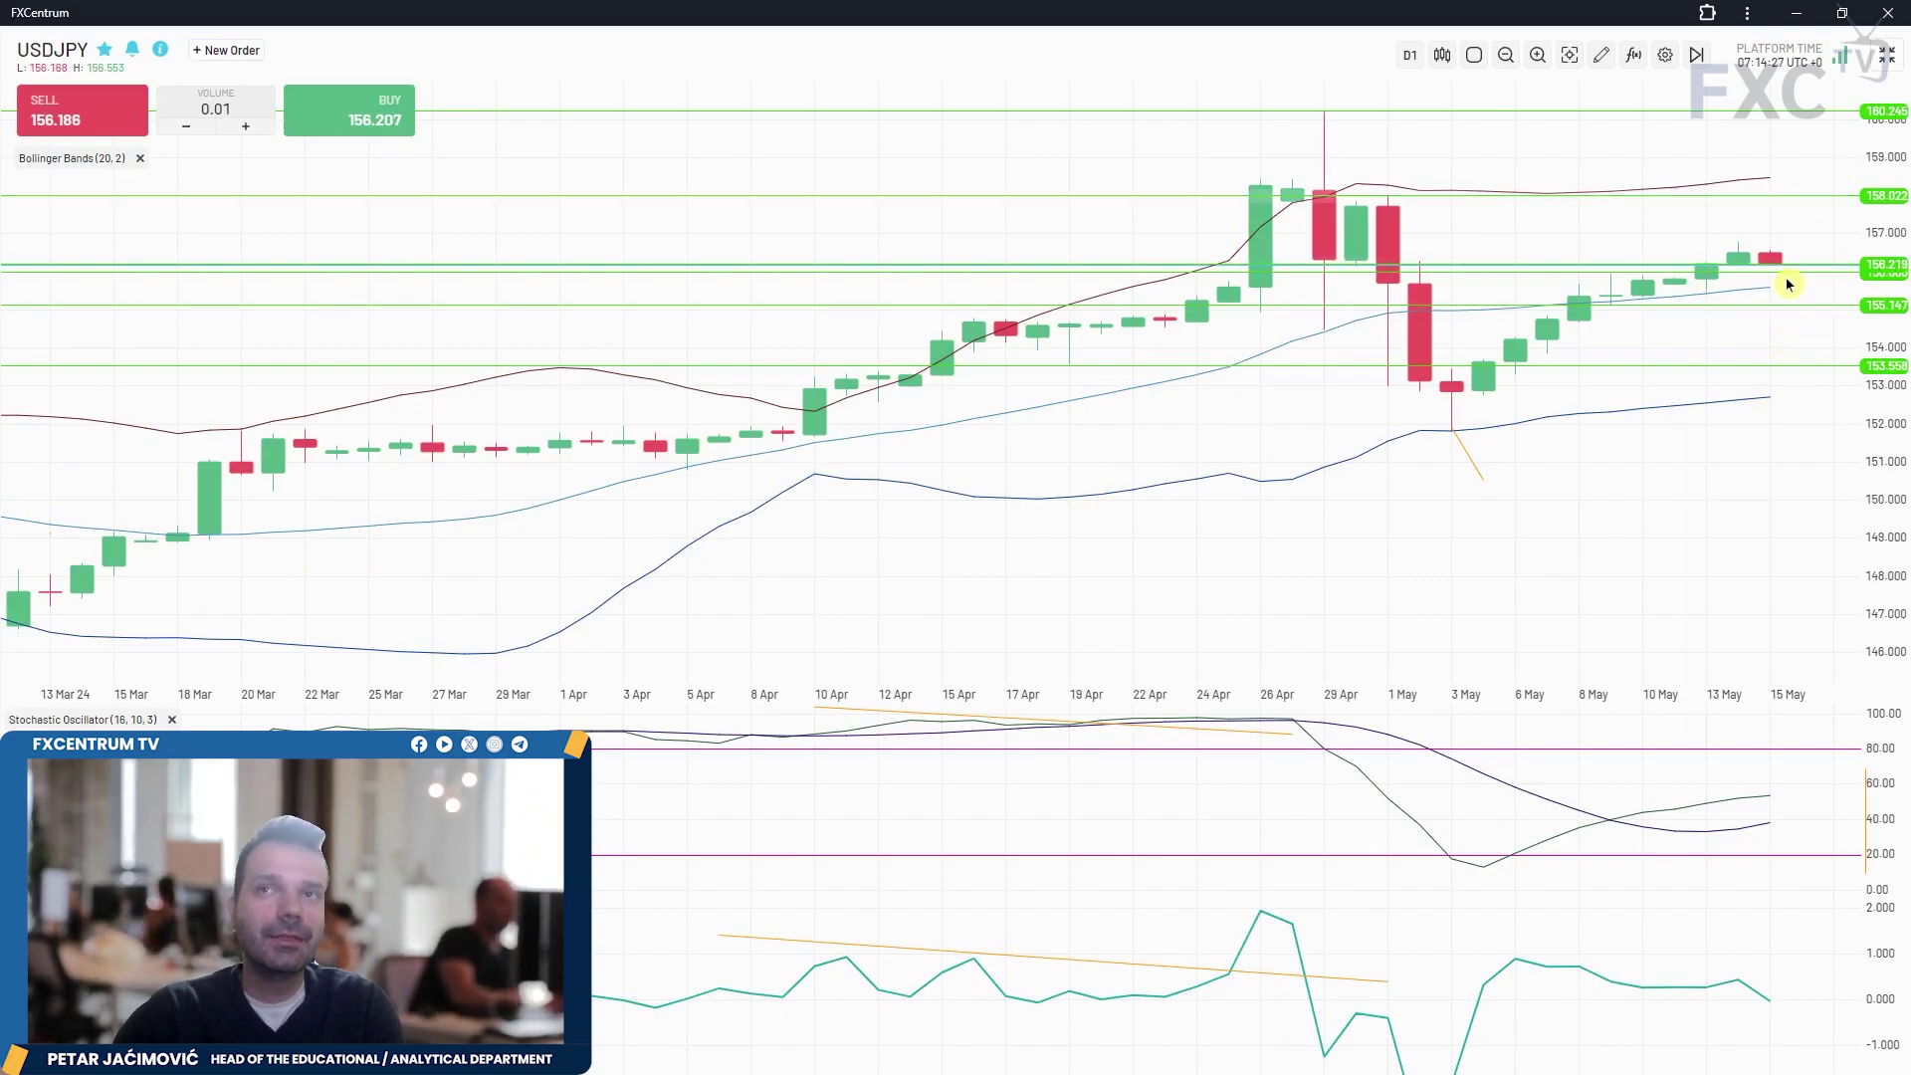
left_click(1408, 55)
left_click(1411, 200)
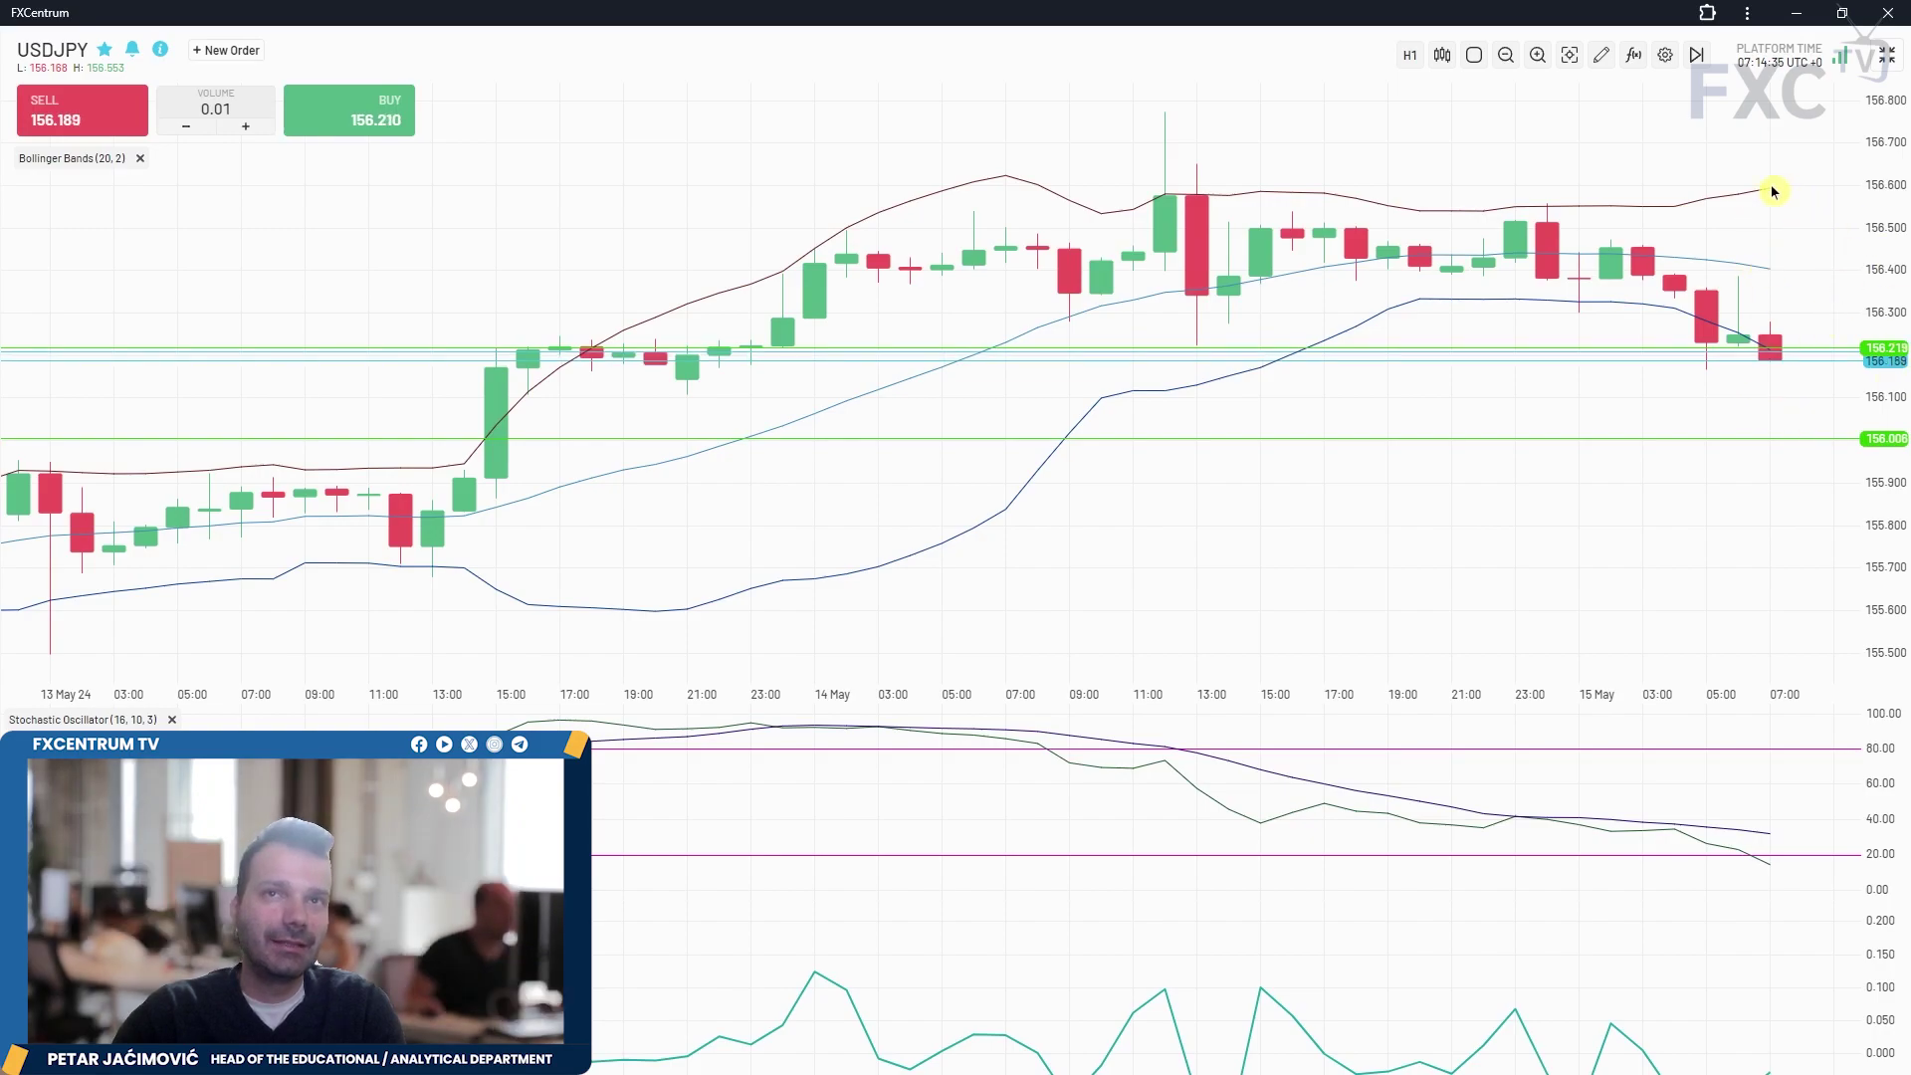
- Return USDJPY to the daily timeframe and move the 155.147 horizontal line to 155.539
left_click(1410, 55)
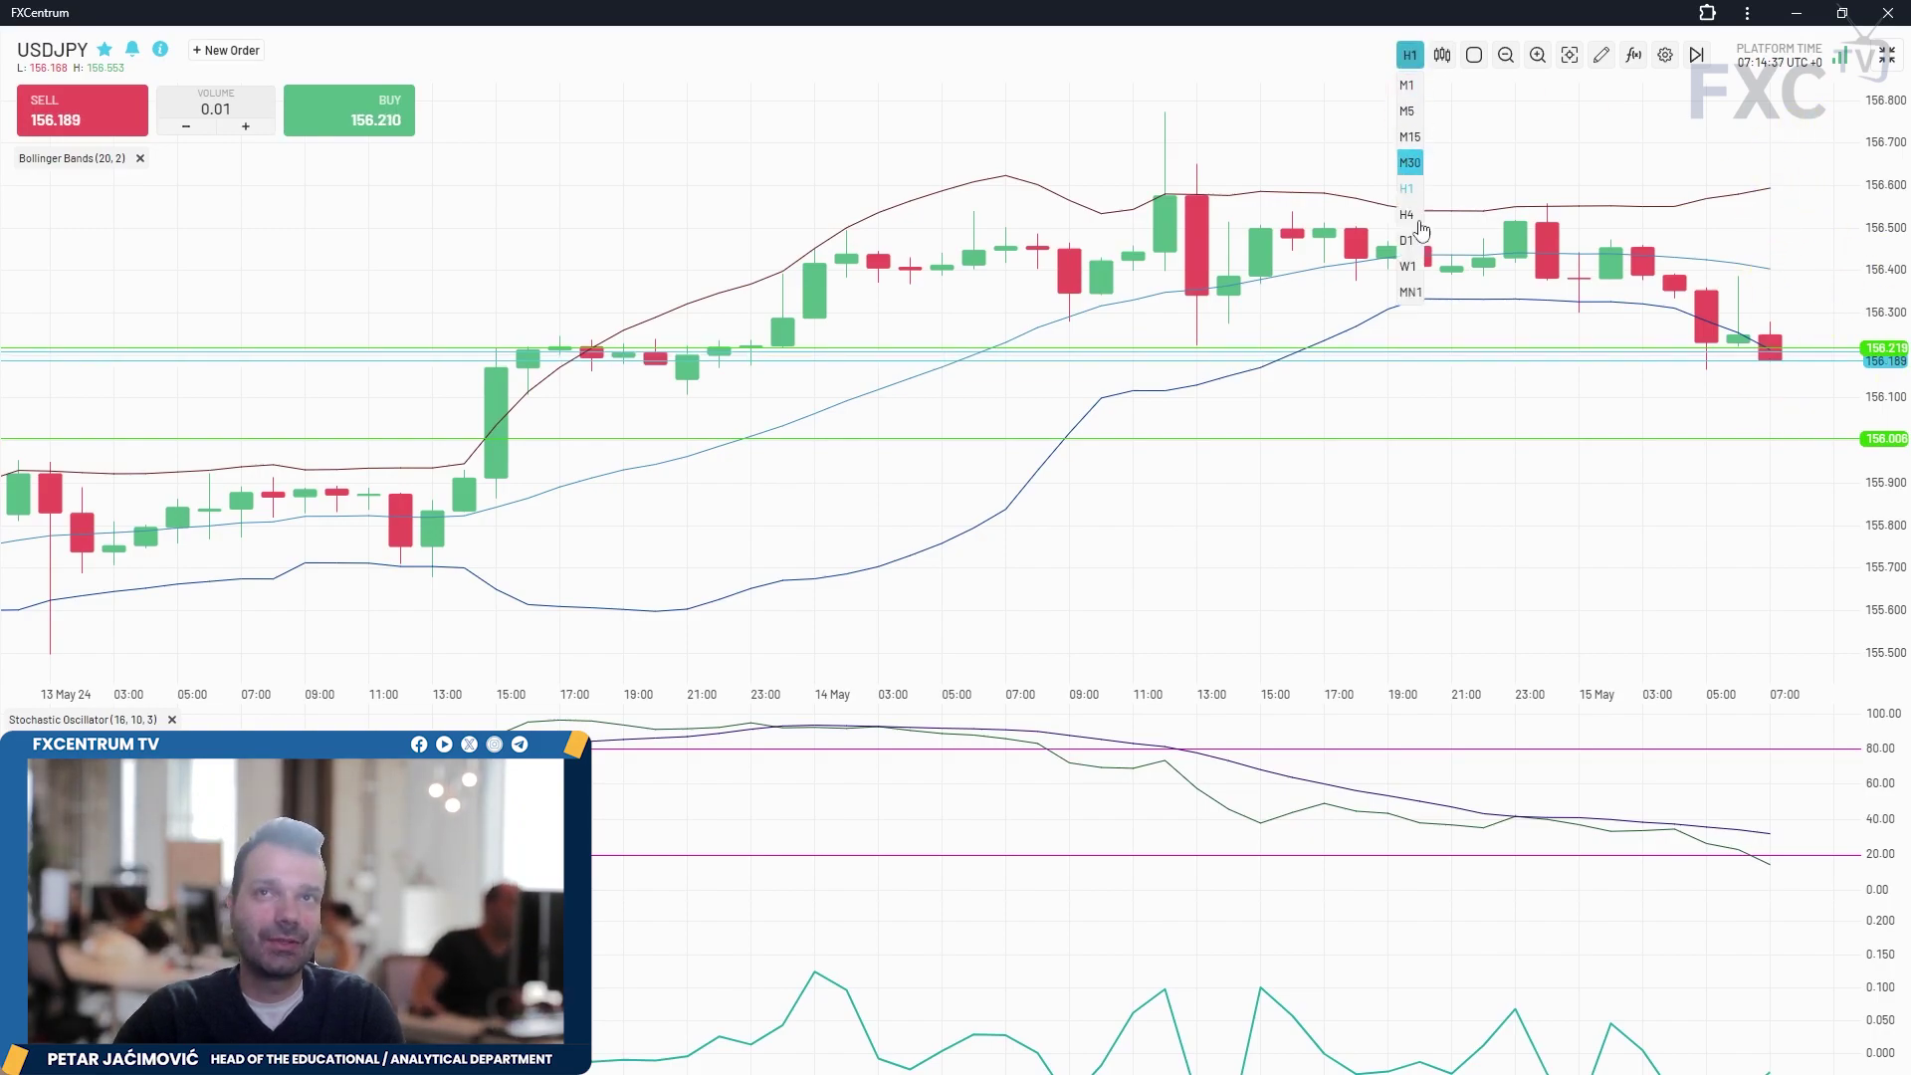
left_click(1410, 263)
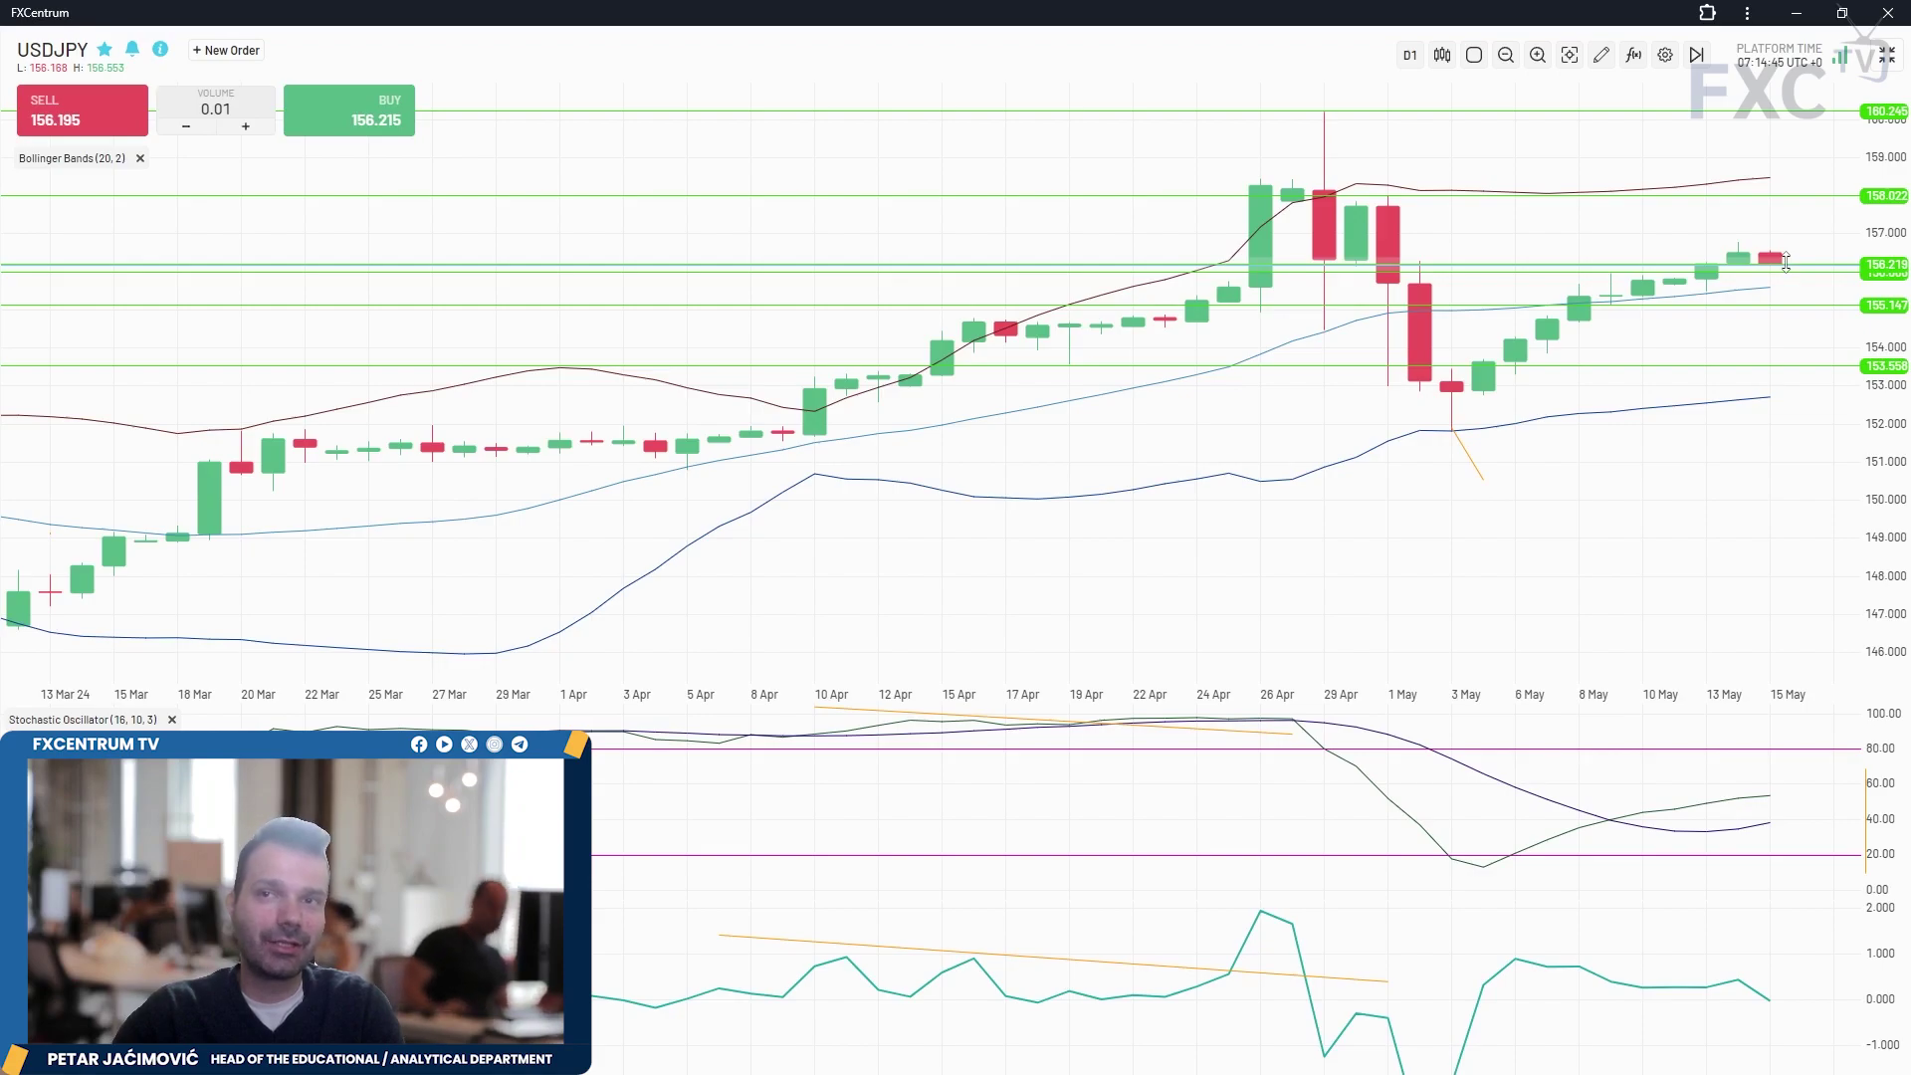
left_click_drag(1781, 305, 1777, 292)
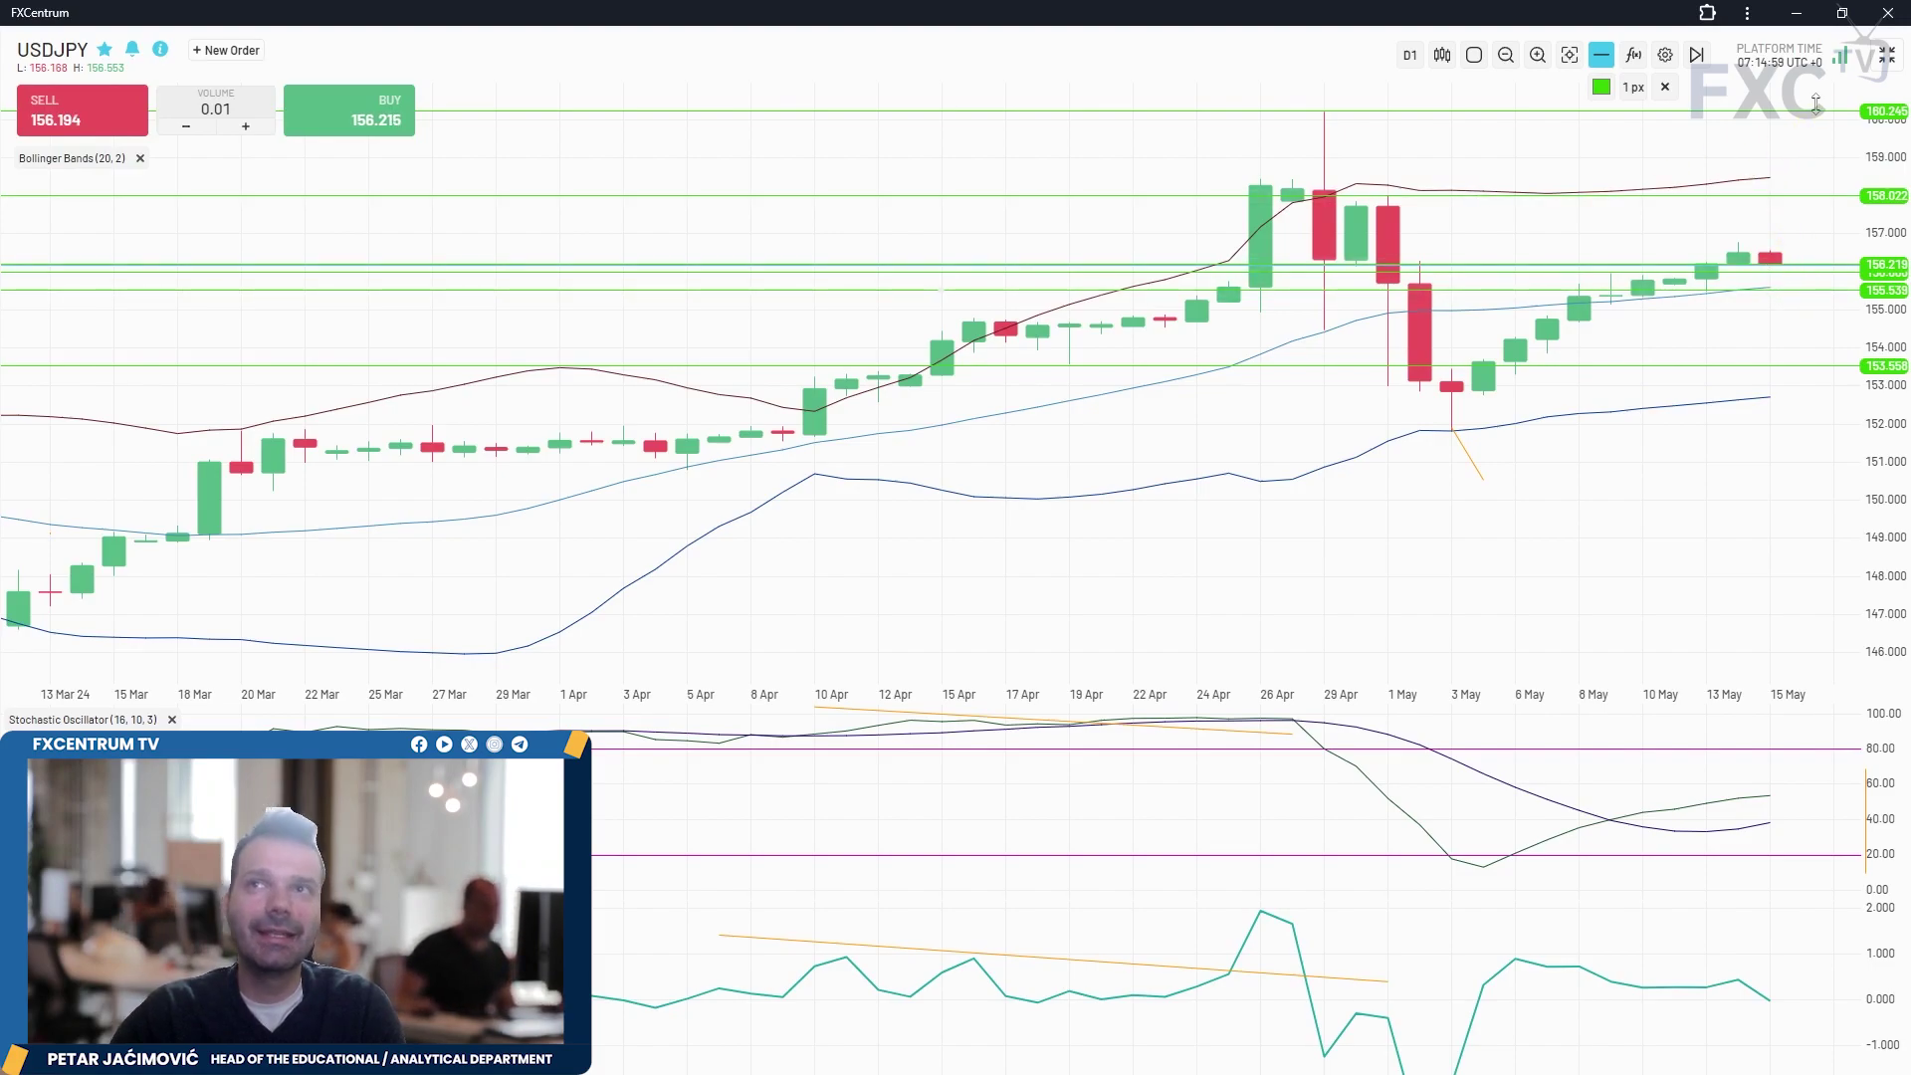
- Open the GBPUSD daily chart from the favorites and display it full screen
left_click(1887, 55)
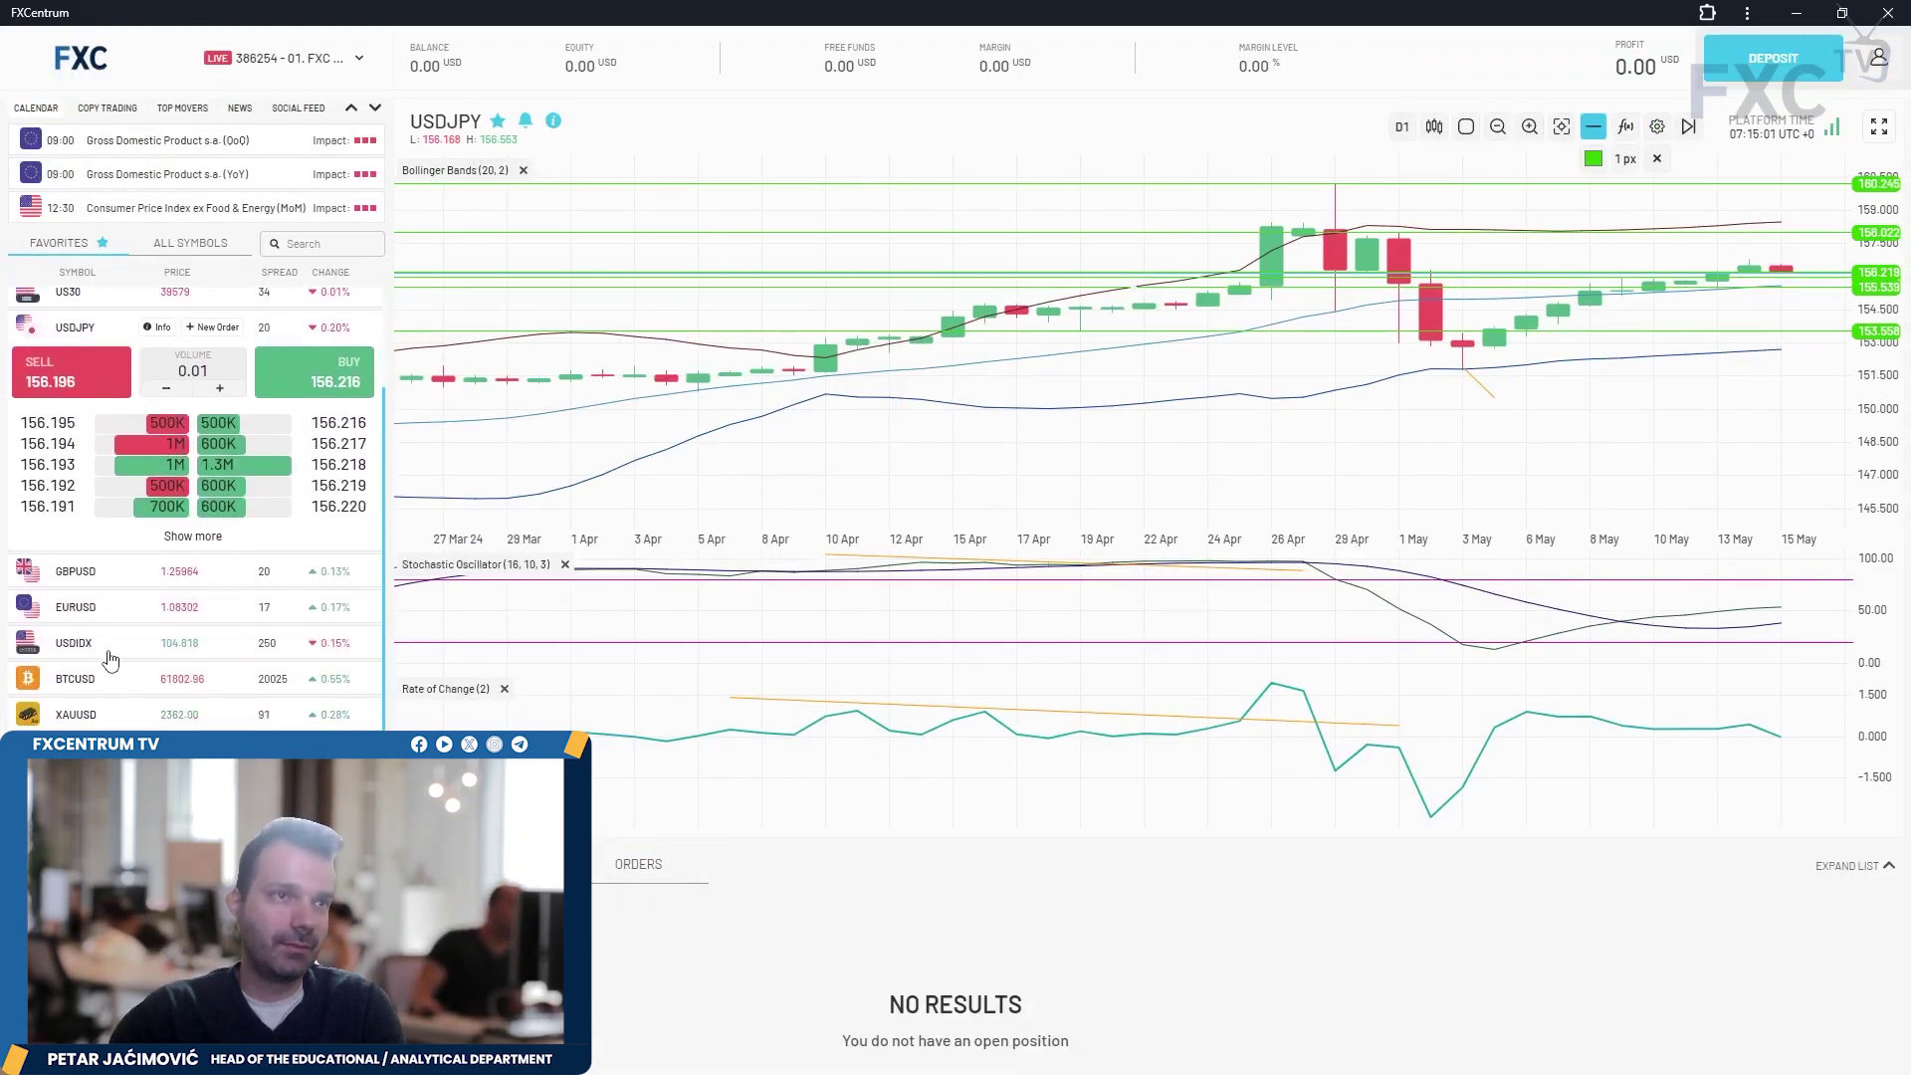
left_click(177, 597)
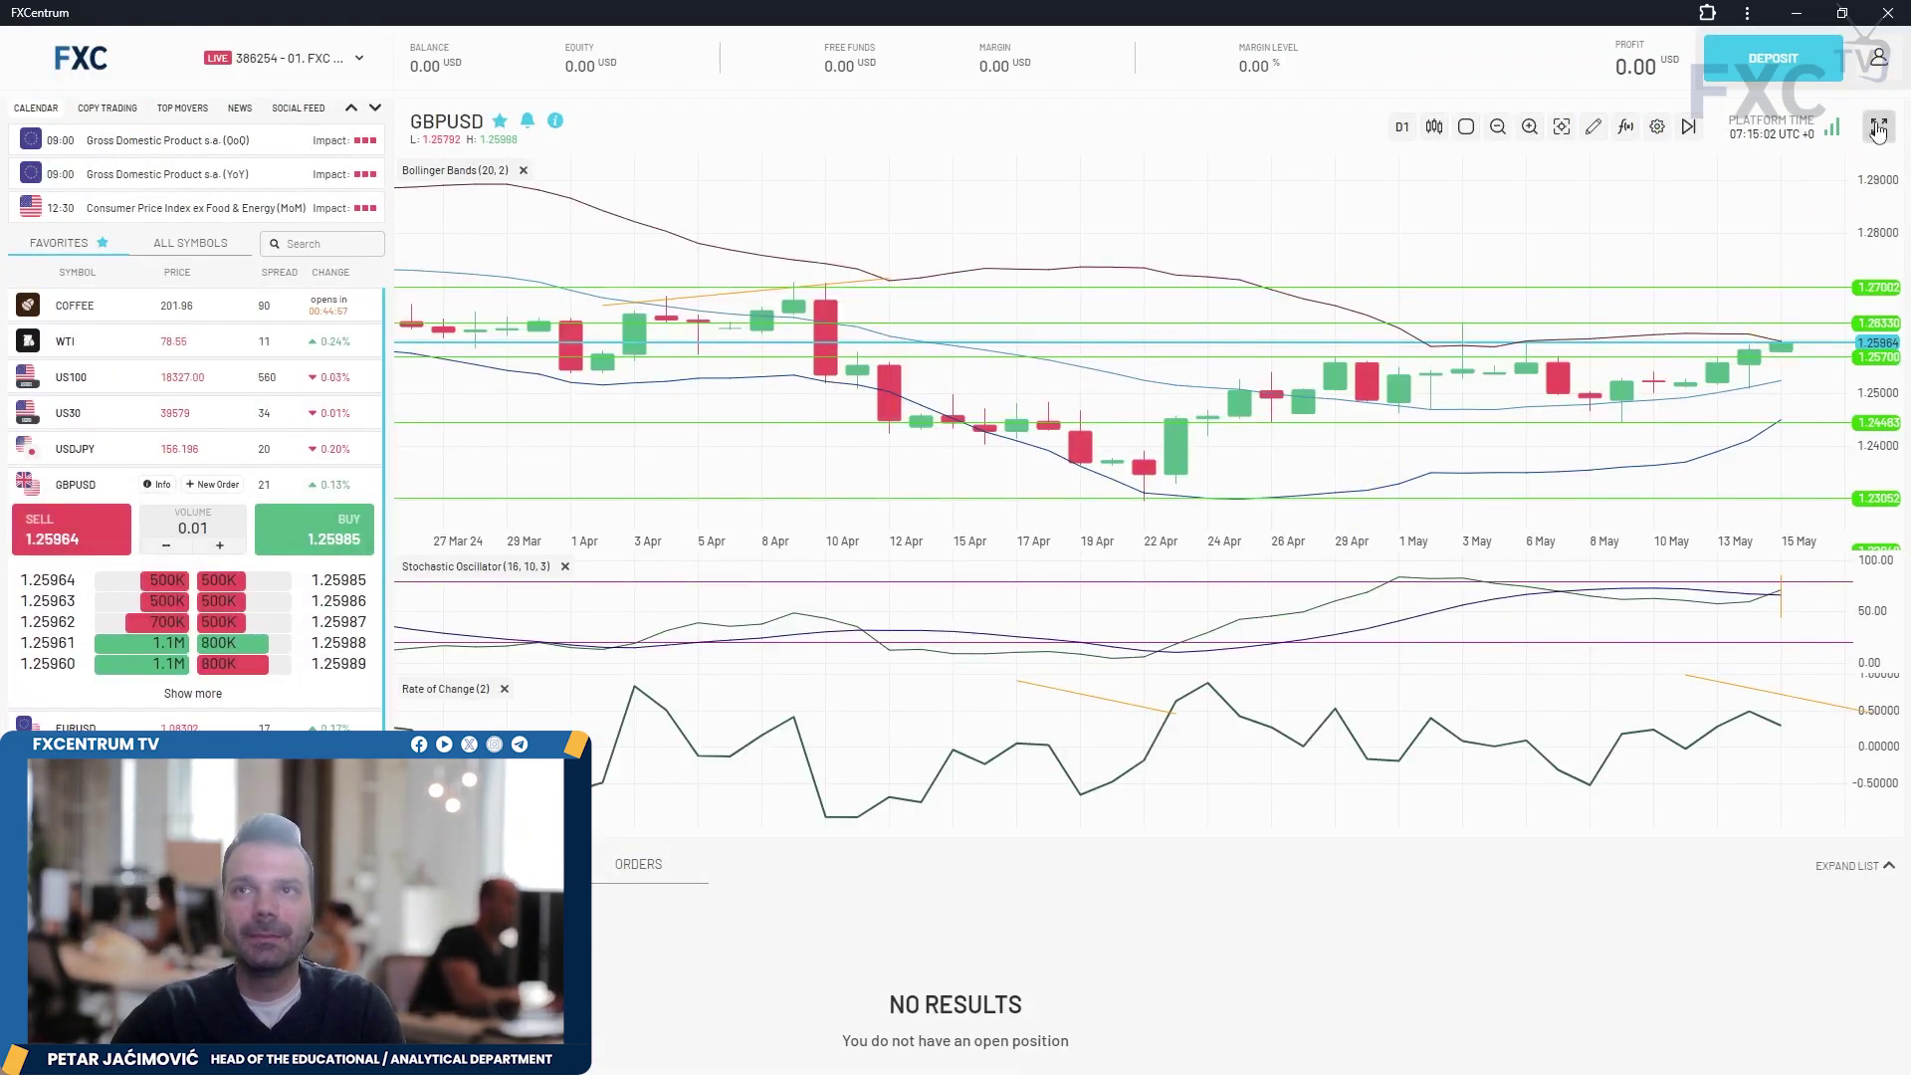
left_click(1879, 127)
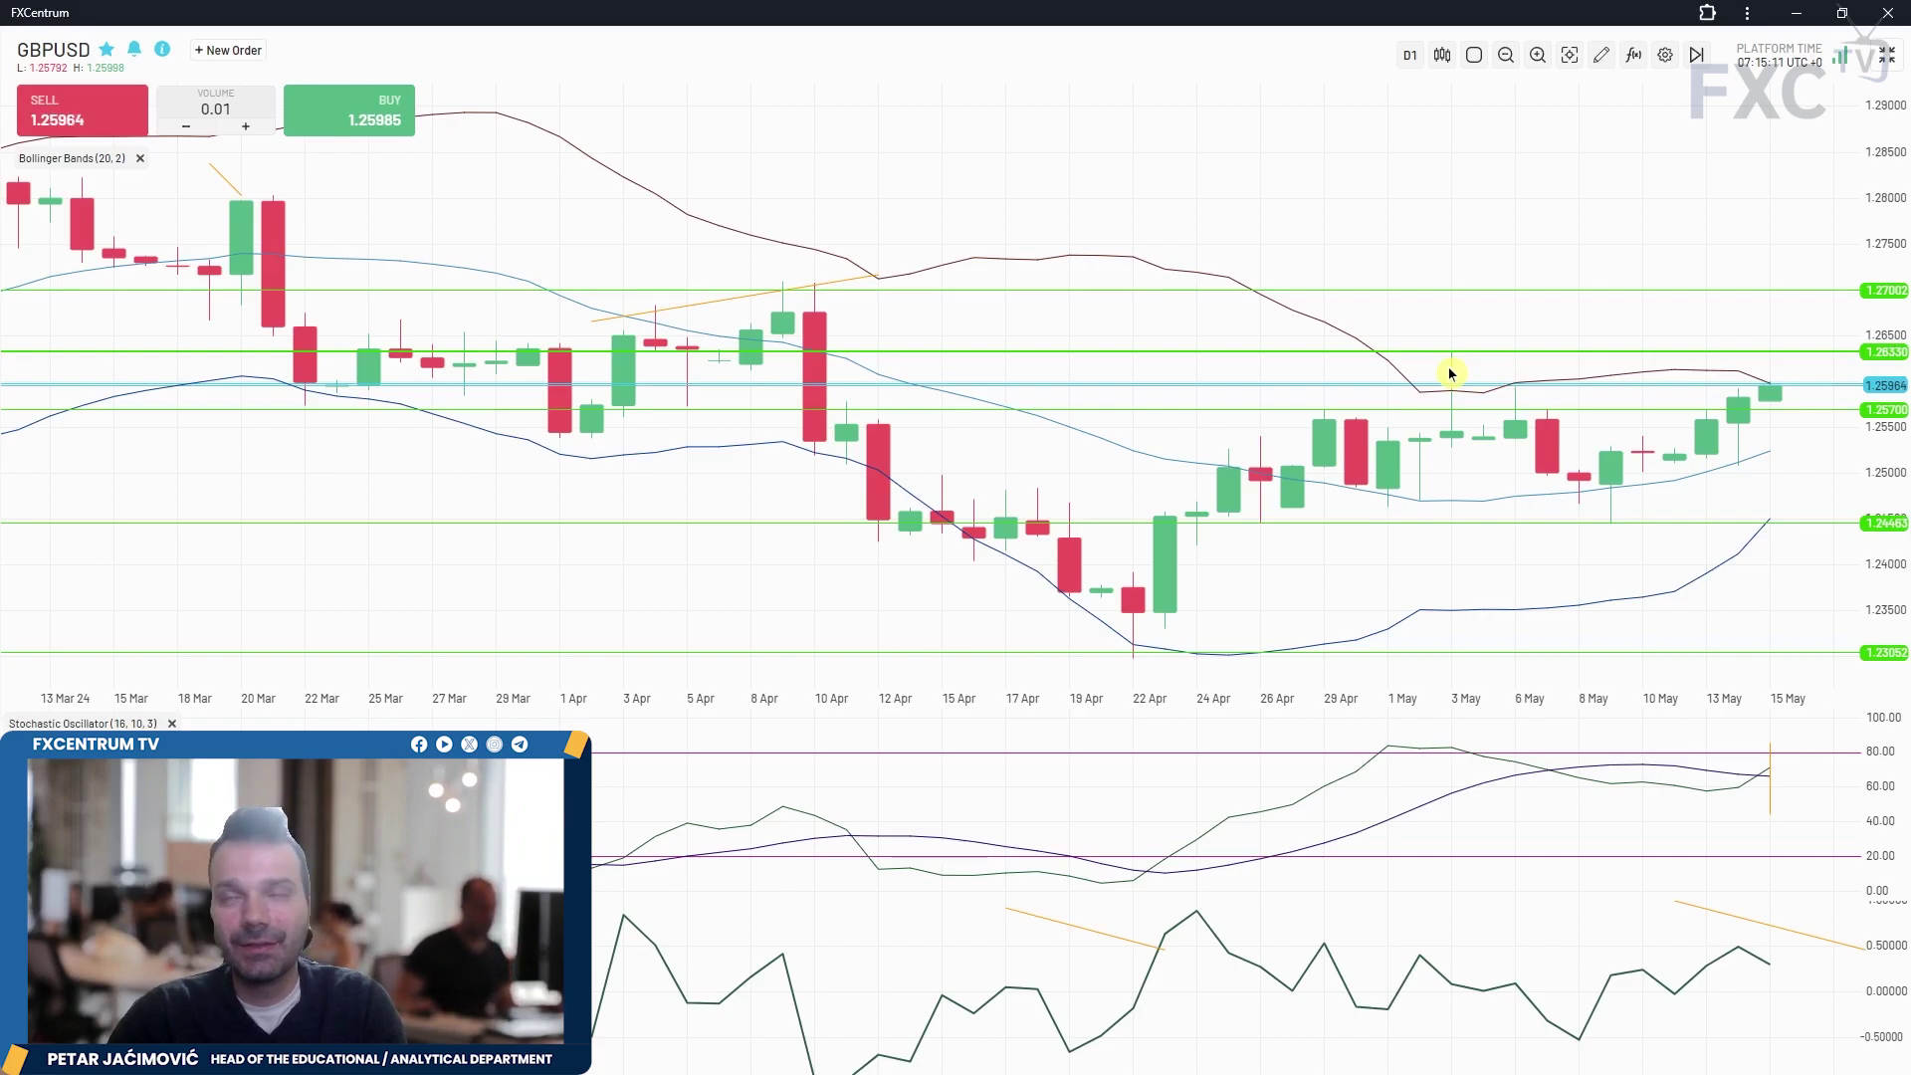
- Move one of the overlapping GBPUSD lines near 1.2633 to 1.26004, the 1.27002 line to 1.27100 and the 1.24463 line to 1.24528
left_click(1806, 351)
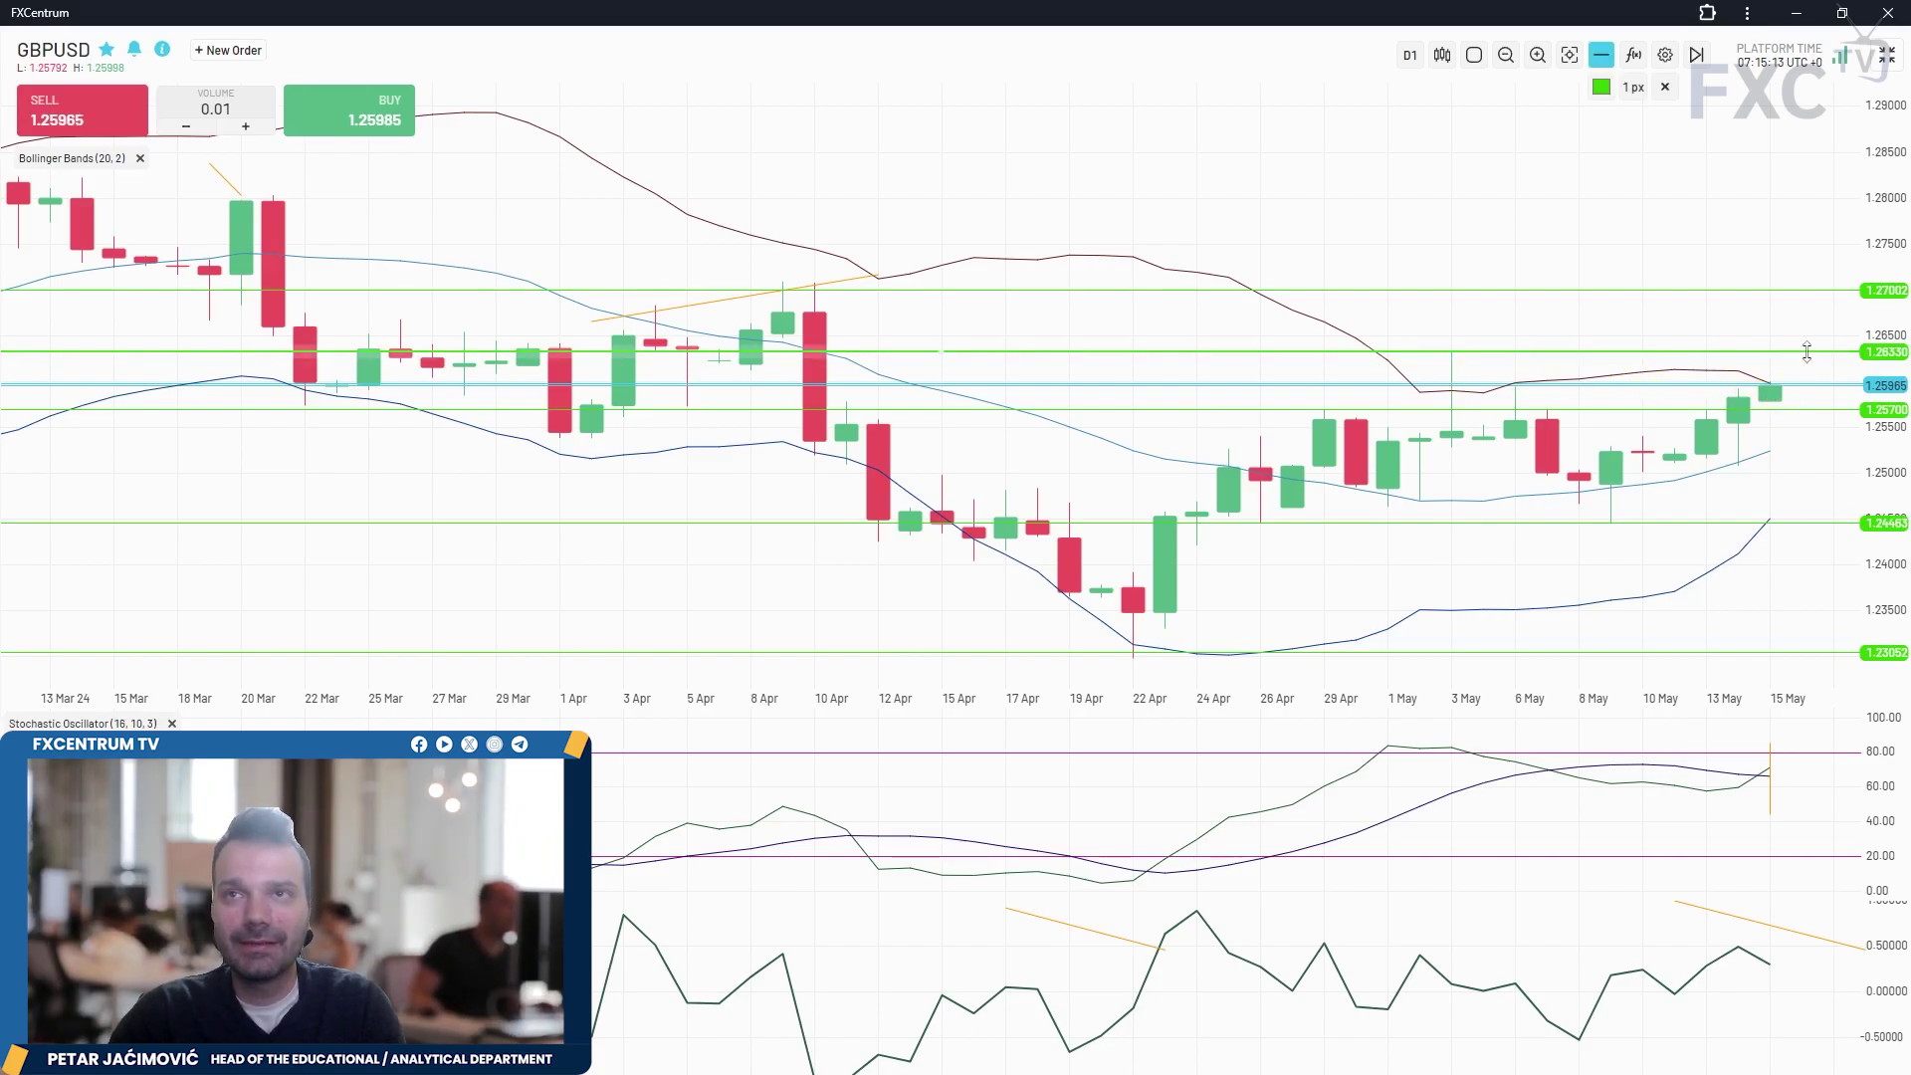
left_click_drag(1806, 351, 1809, 382)
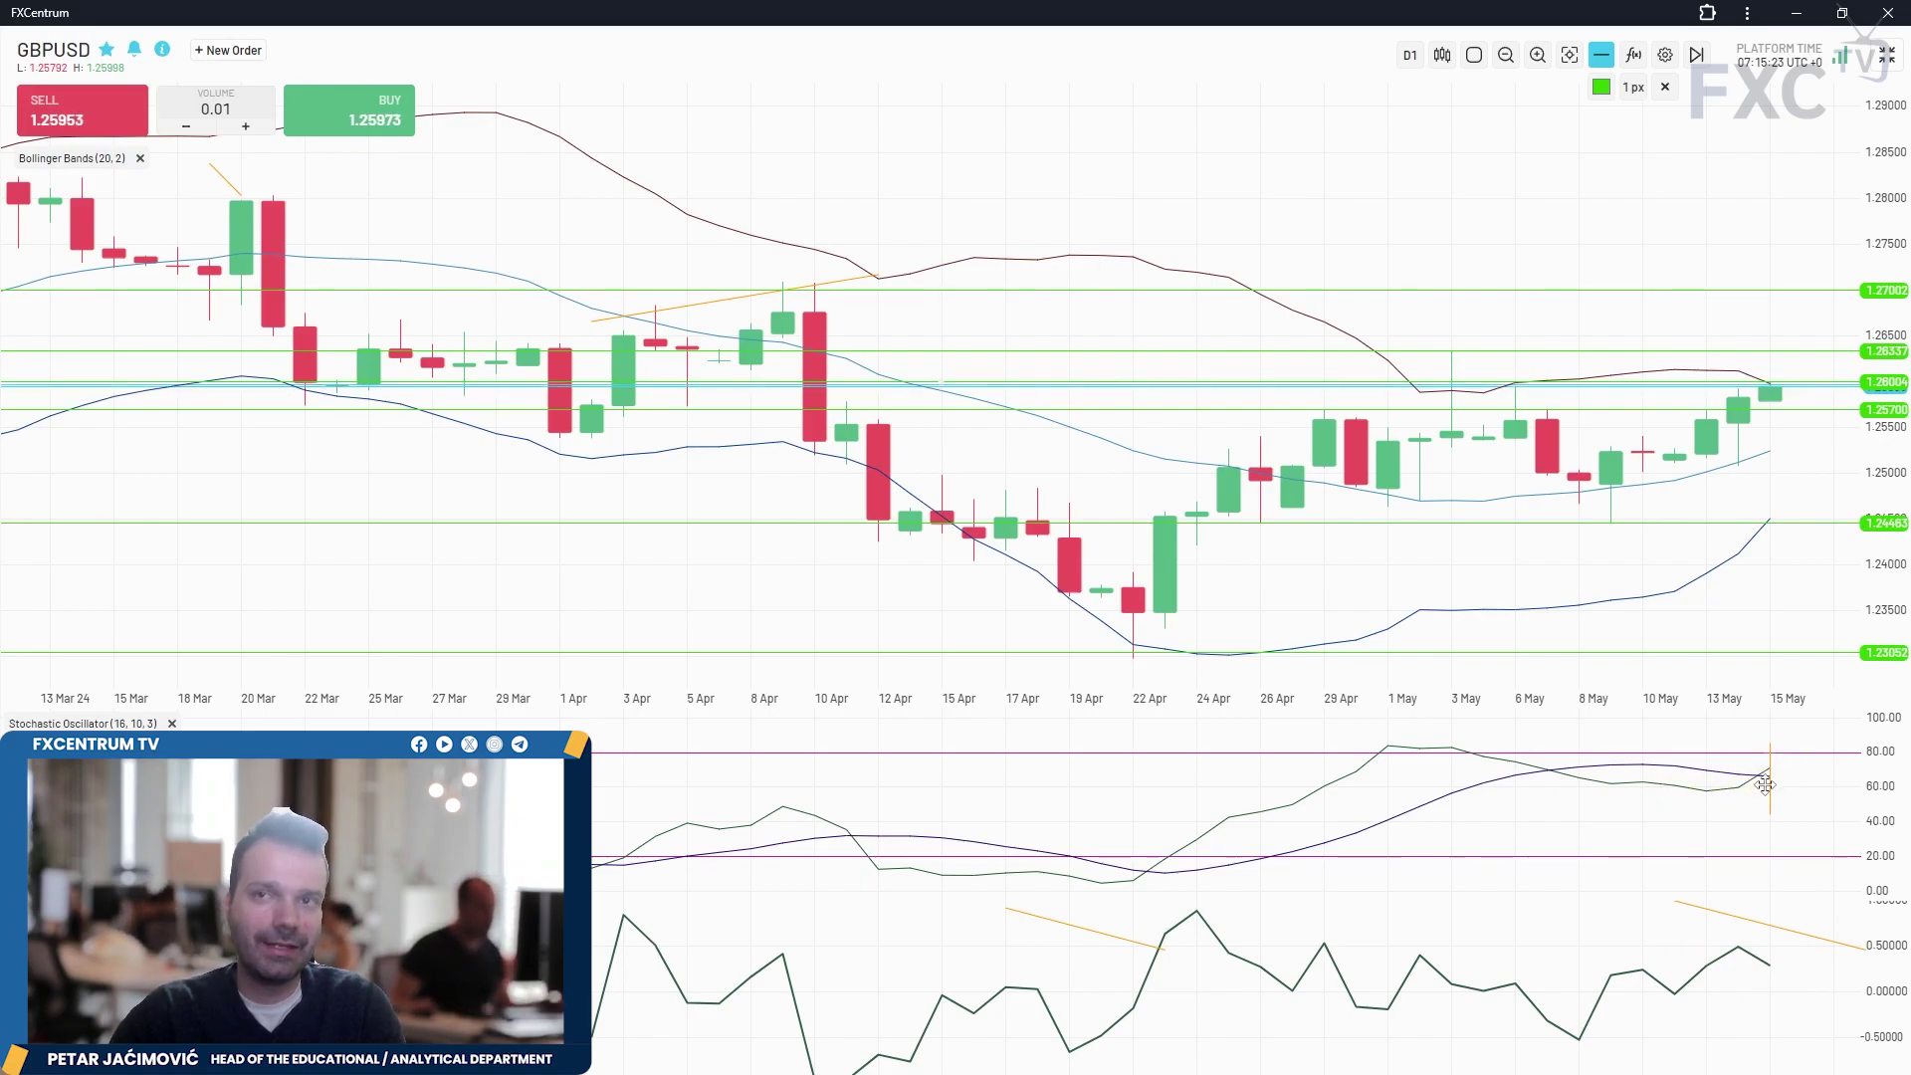
mouse_move(1764, 785)
left_mouse_down()
mouse_move(1818, 793)
mouse_move(1732, 780)
mouse_move(1768, 780)
left_mouse_up()
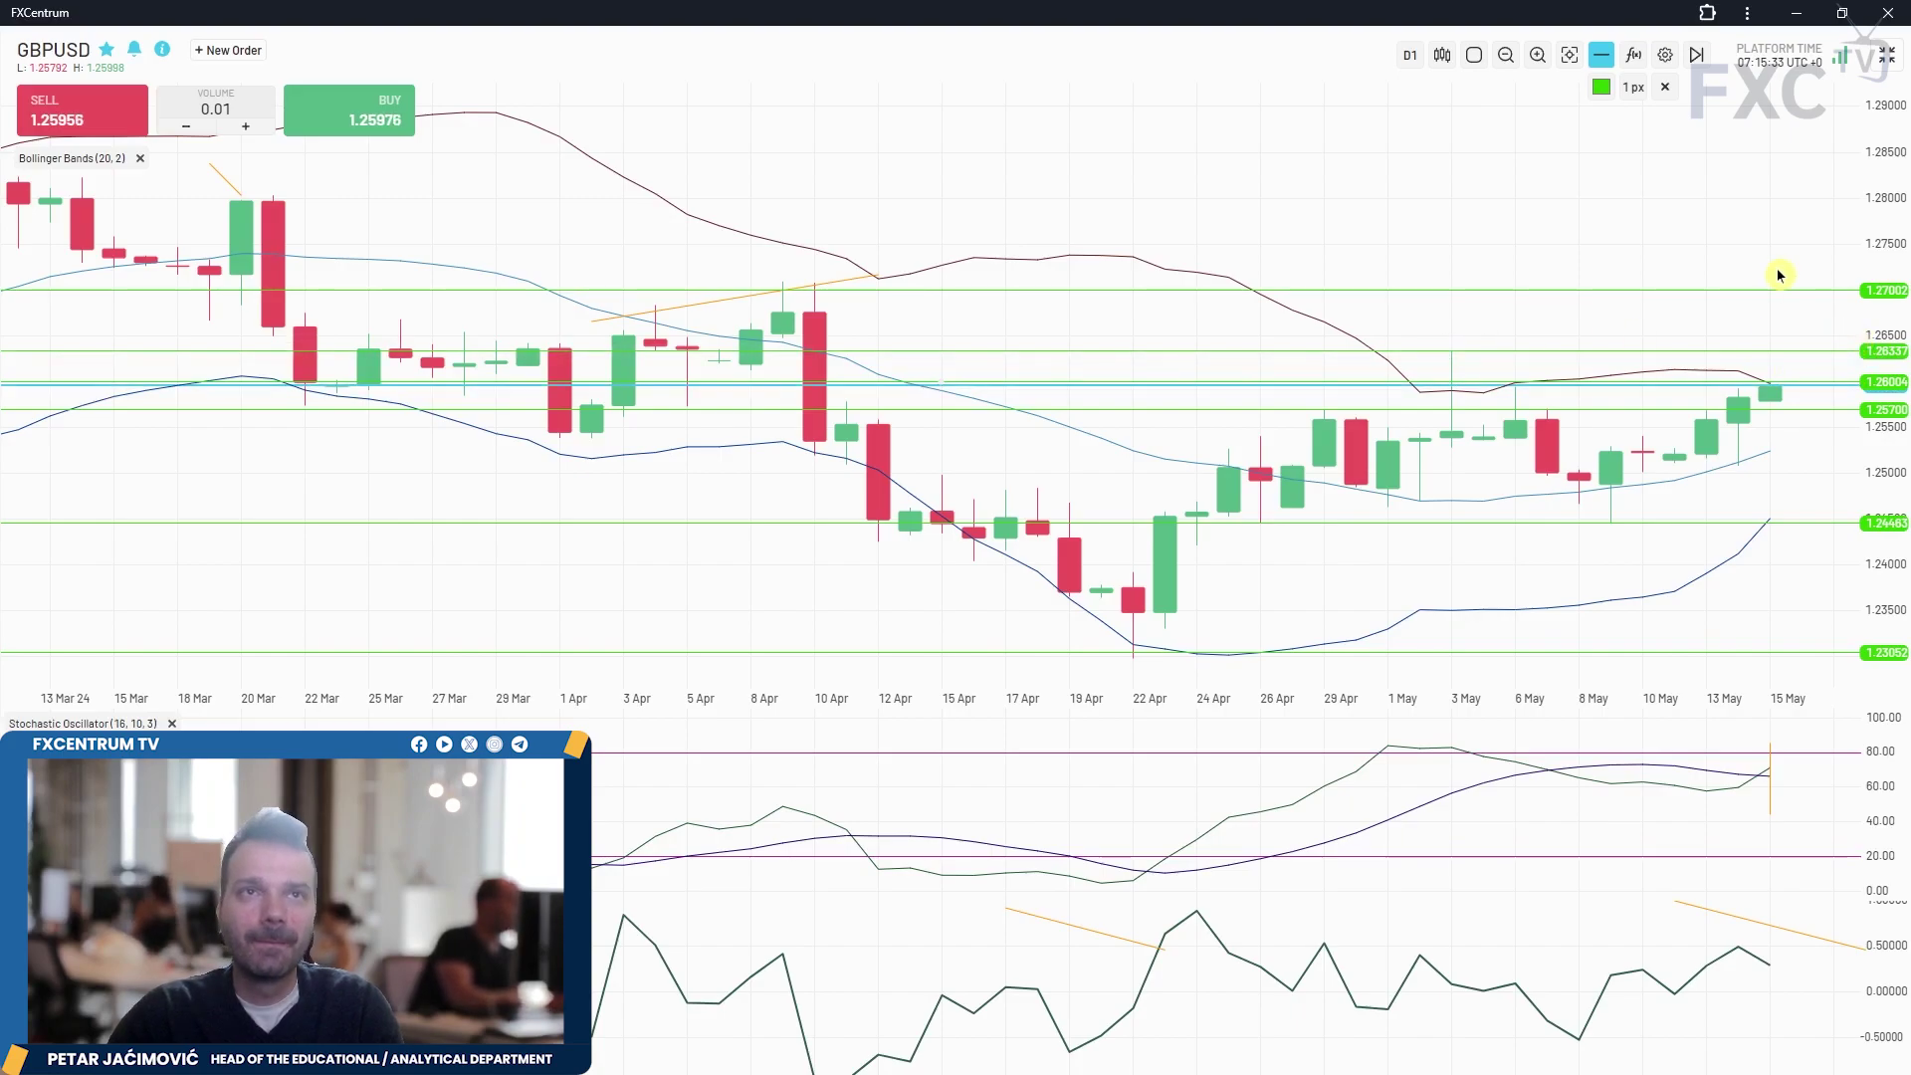
left_click_drag(1778, 289, 1780, 283)
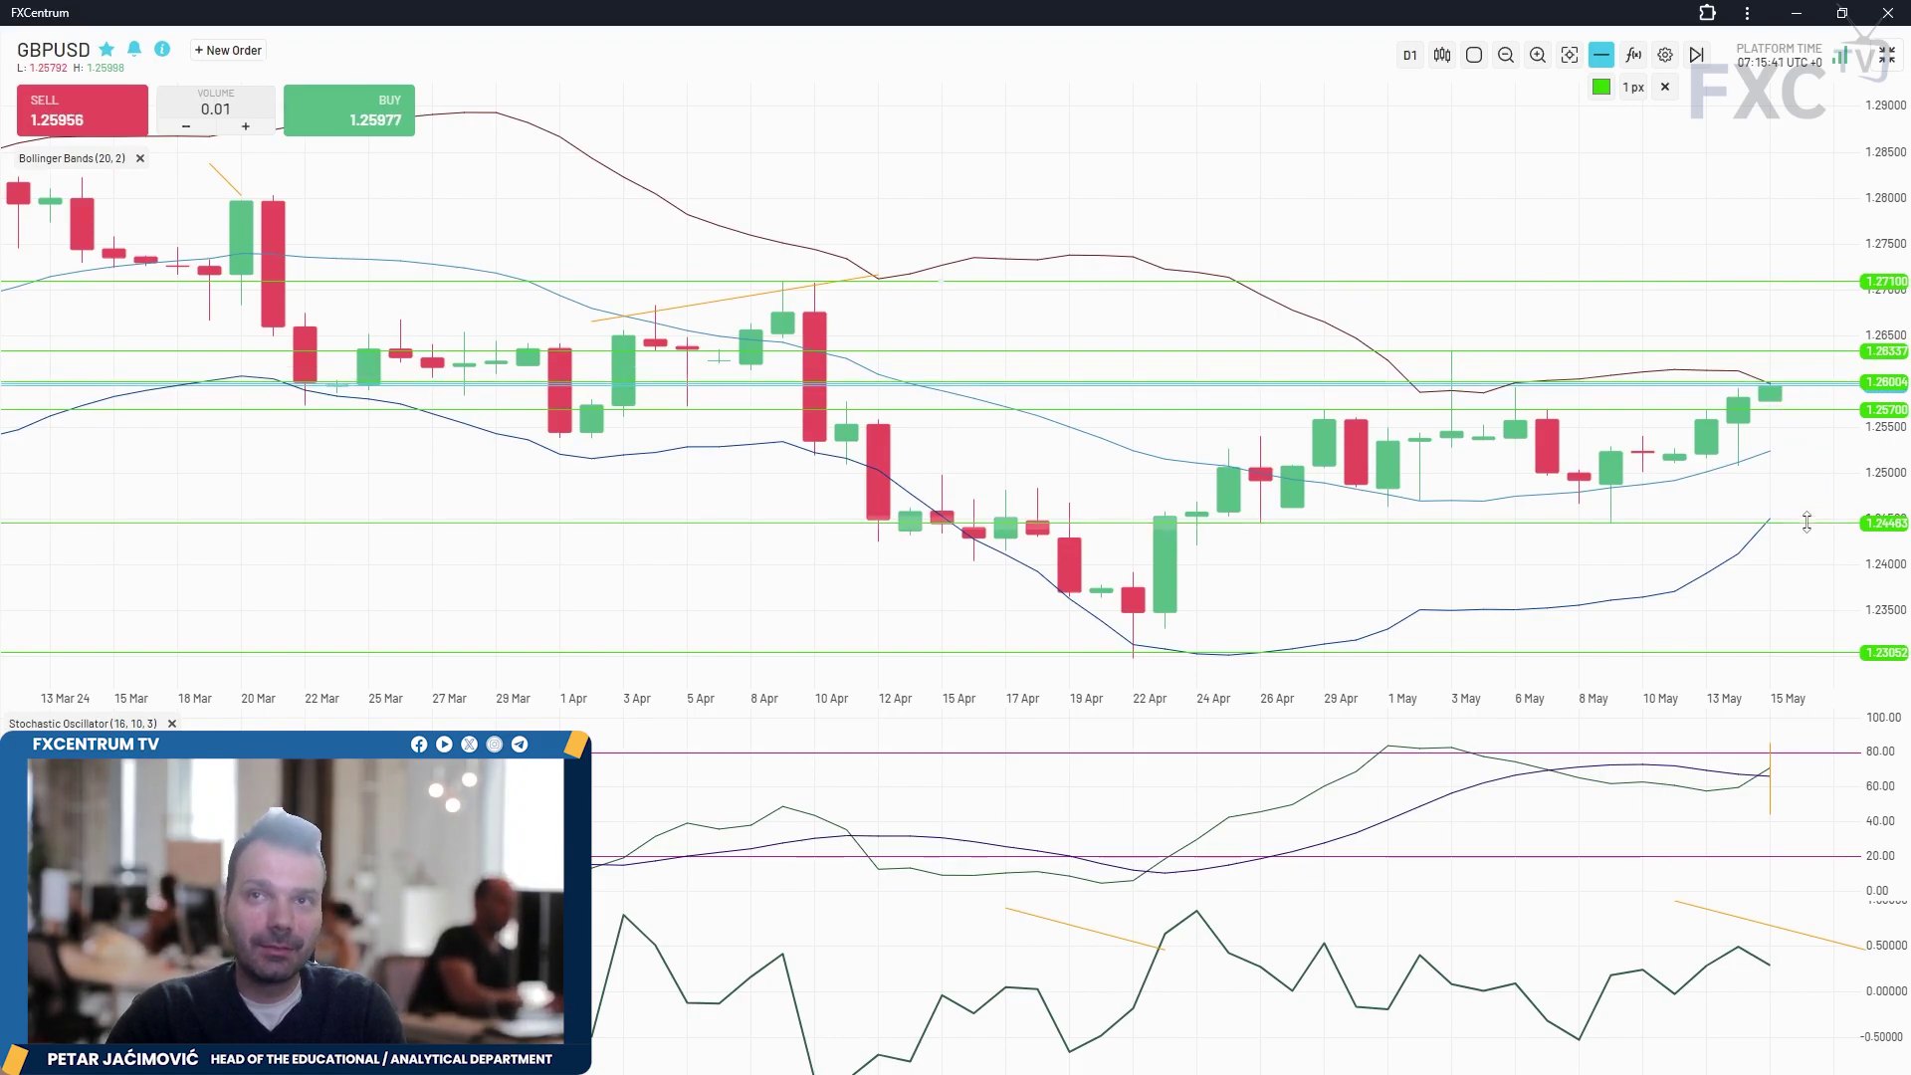
left_click_drag(1804, 527, 1803, 522)
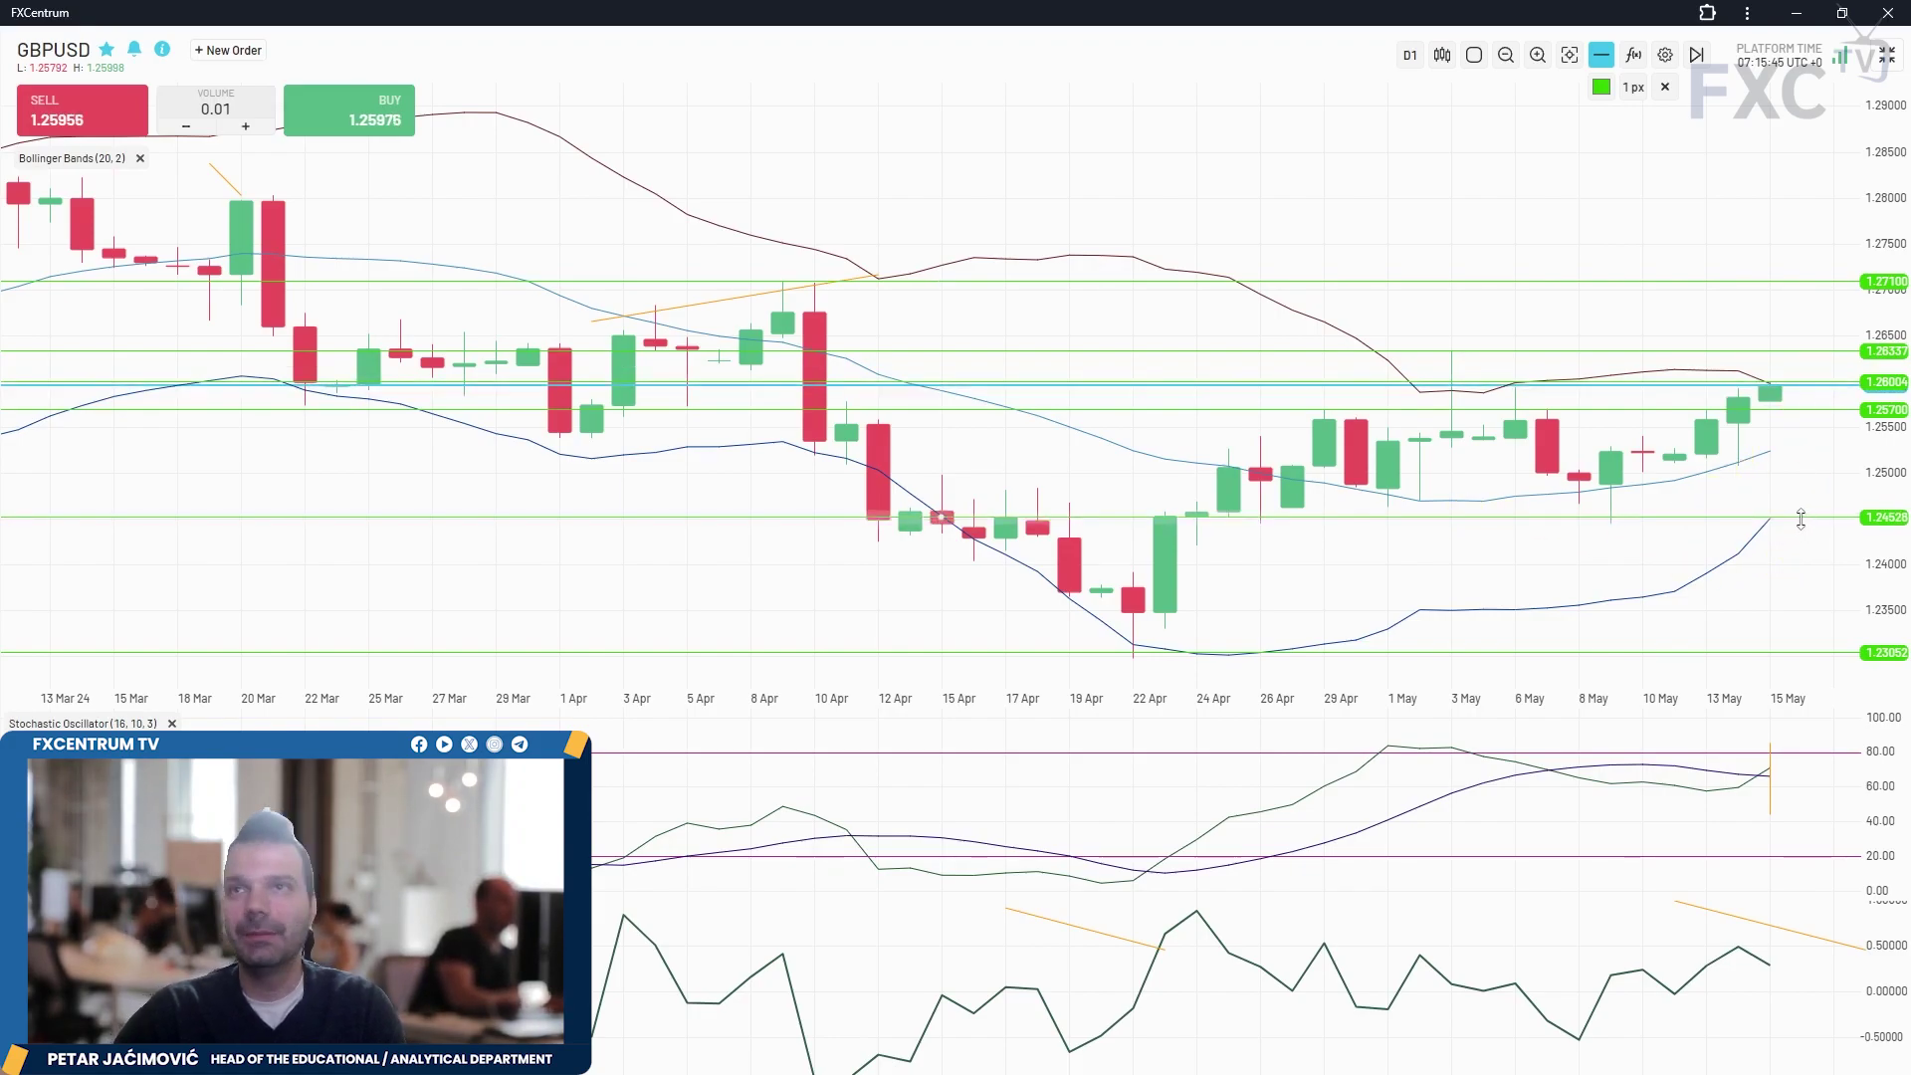
- Open the EURUSD daily chart from the favorites and display it full screen
left_click(1887, 55)
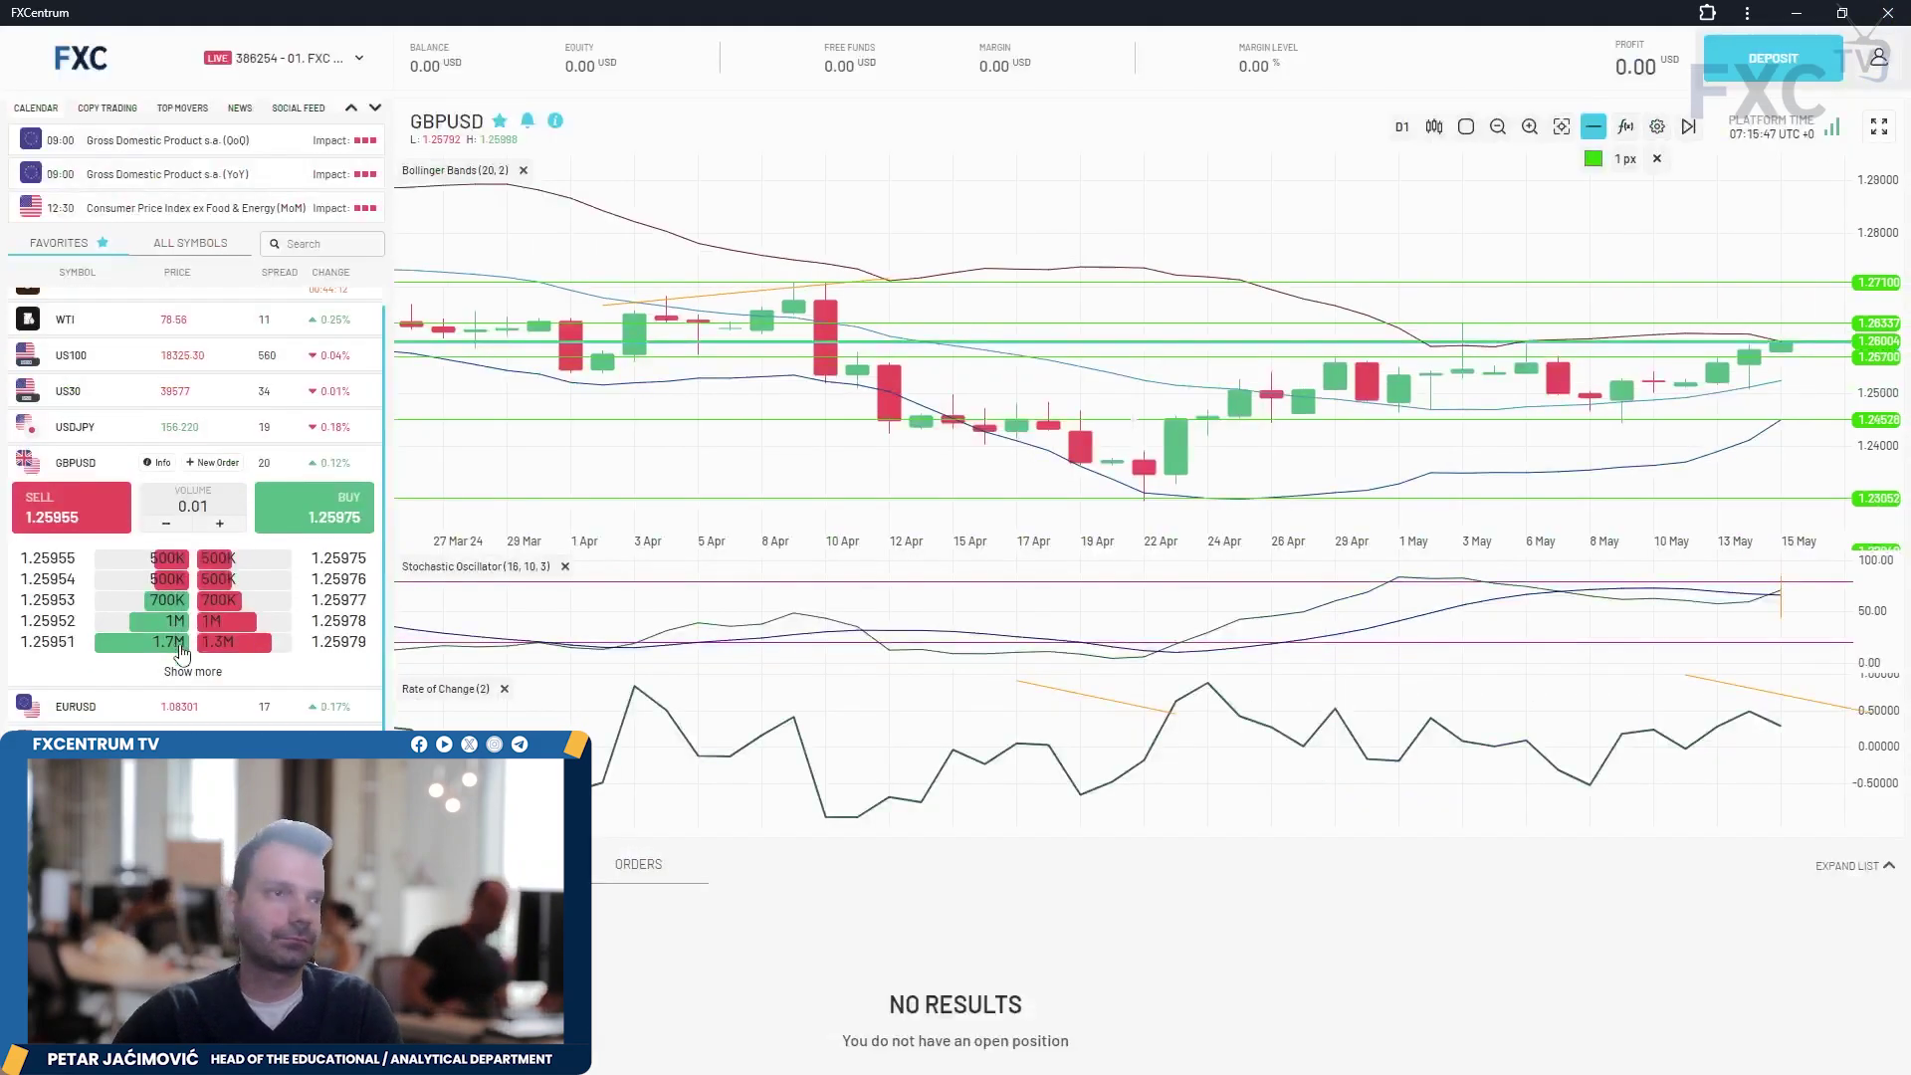
scroll(180, 652, "down", 1)
left_click(123, 627)
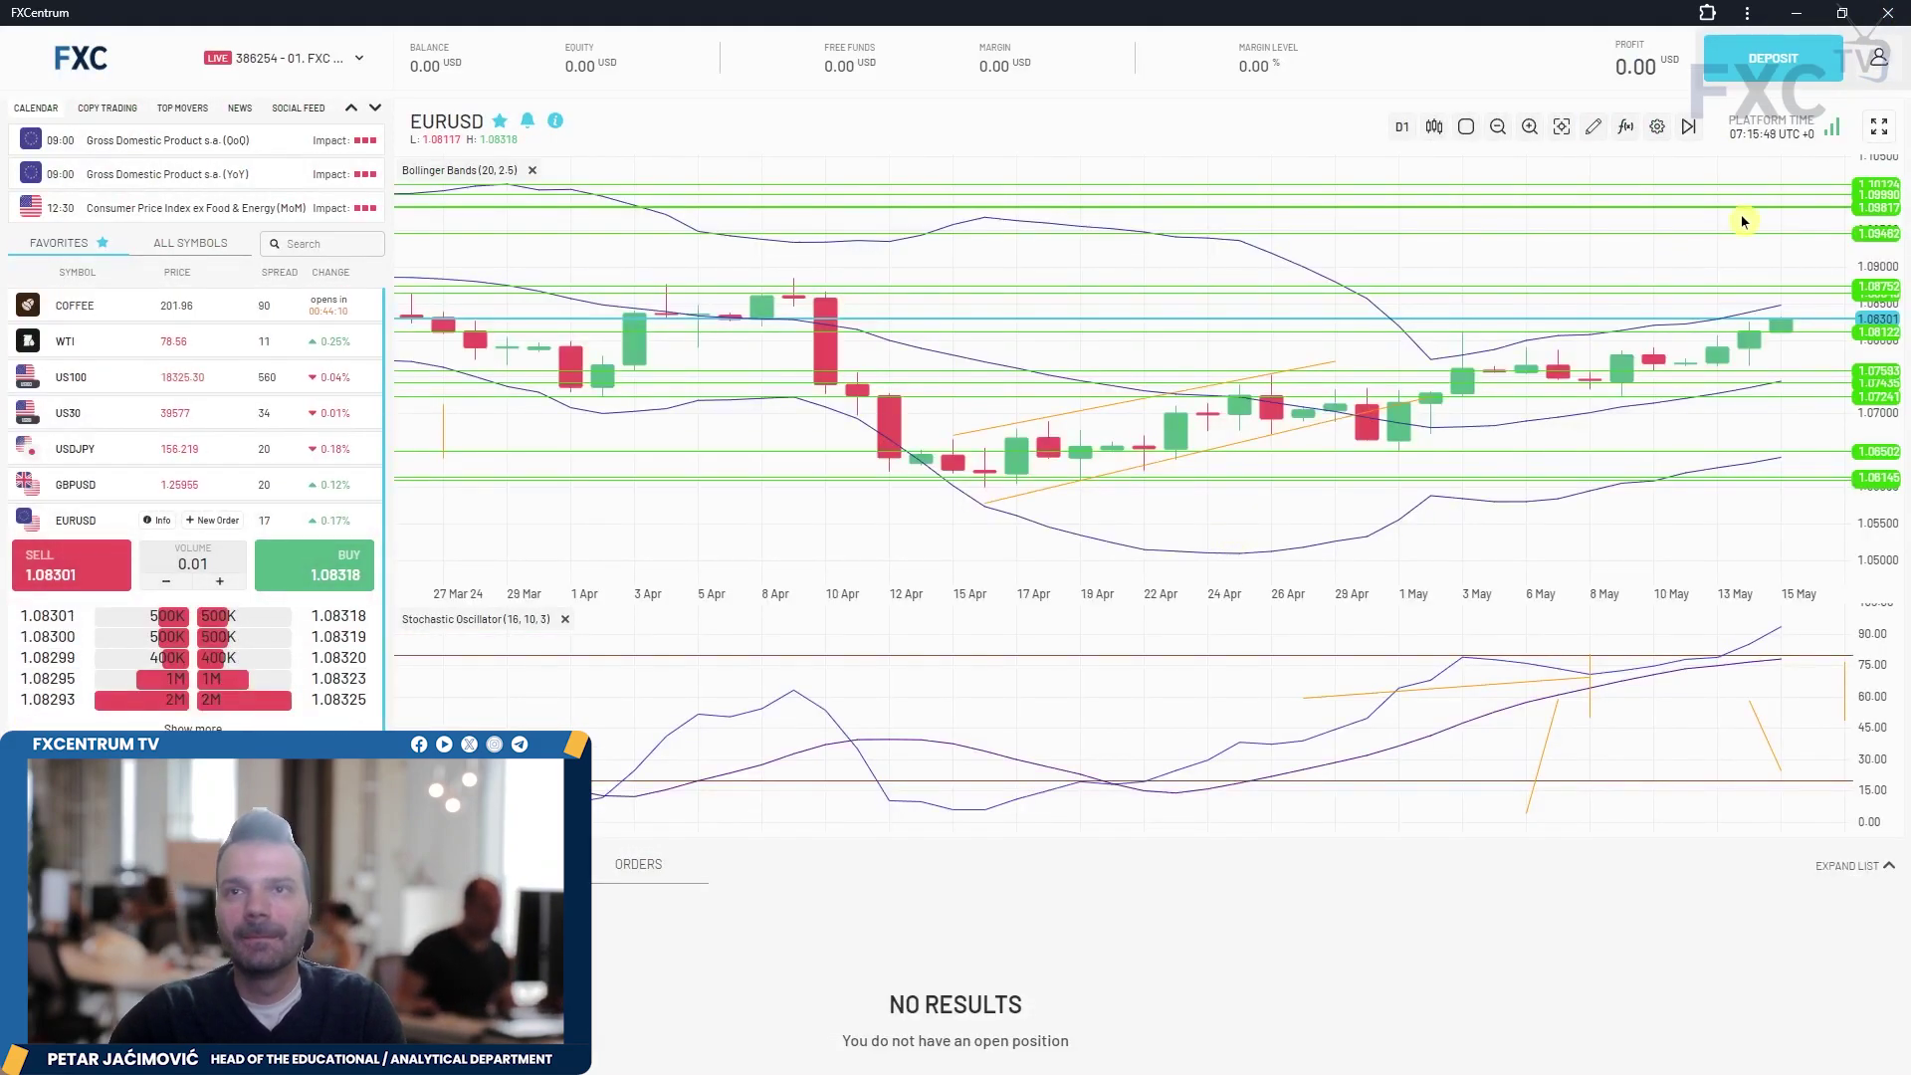
left_click(1879, 126)
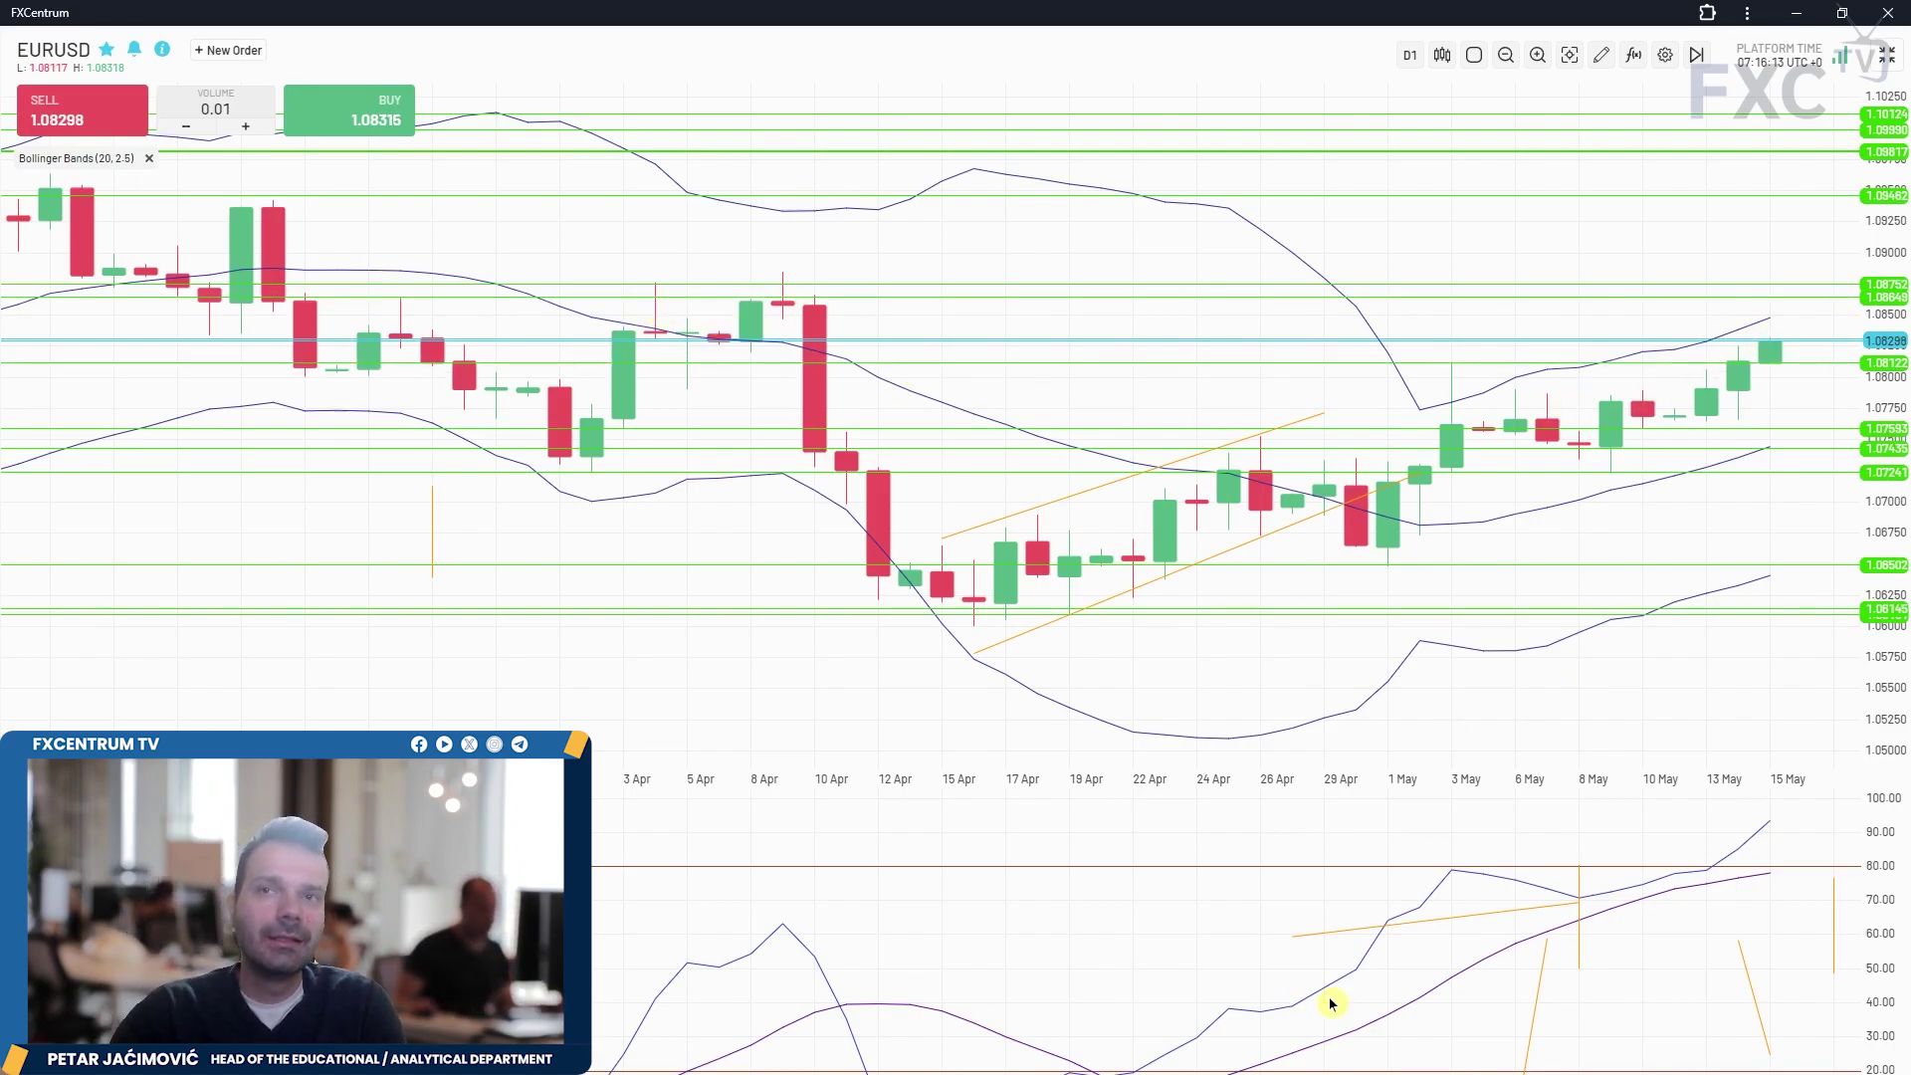
- Examine EURUSD on the H1 timeframe over the past several days
left_click(1422, 55)
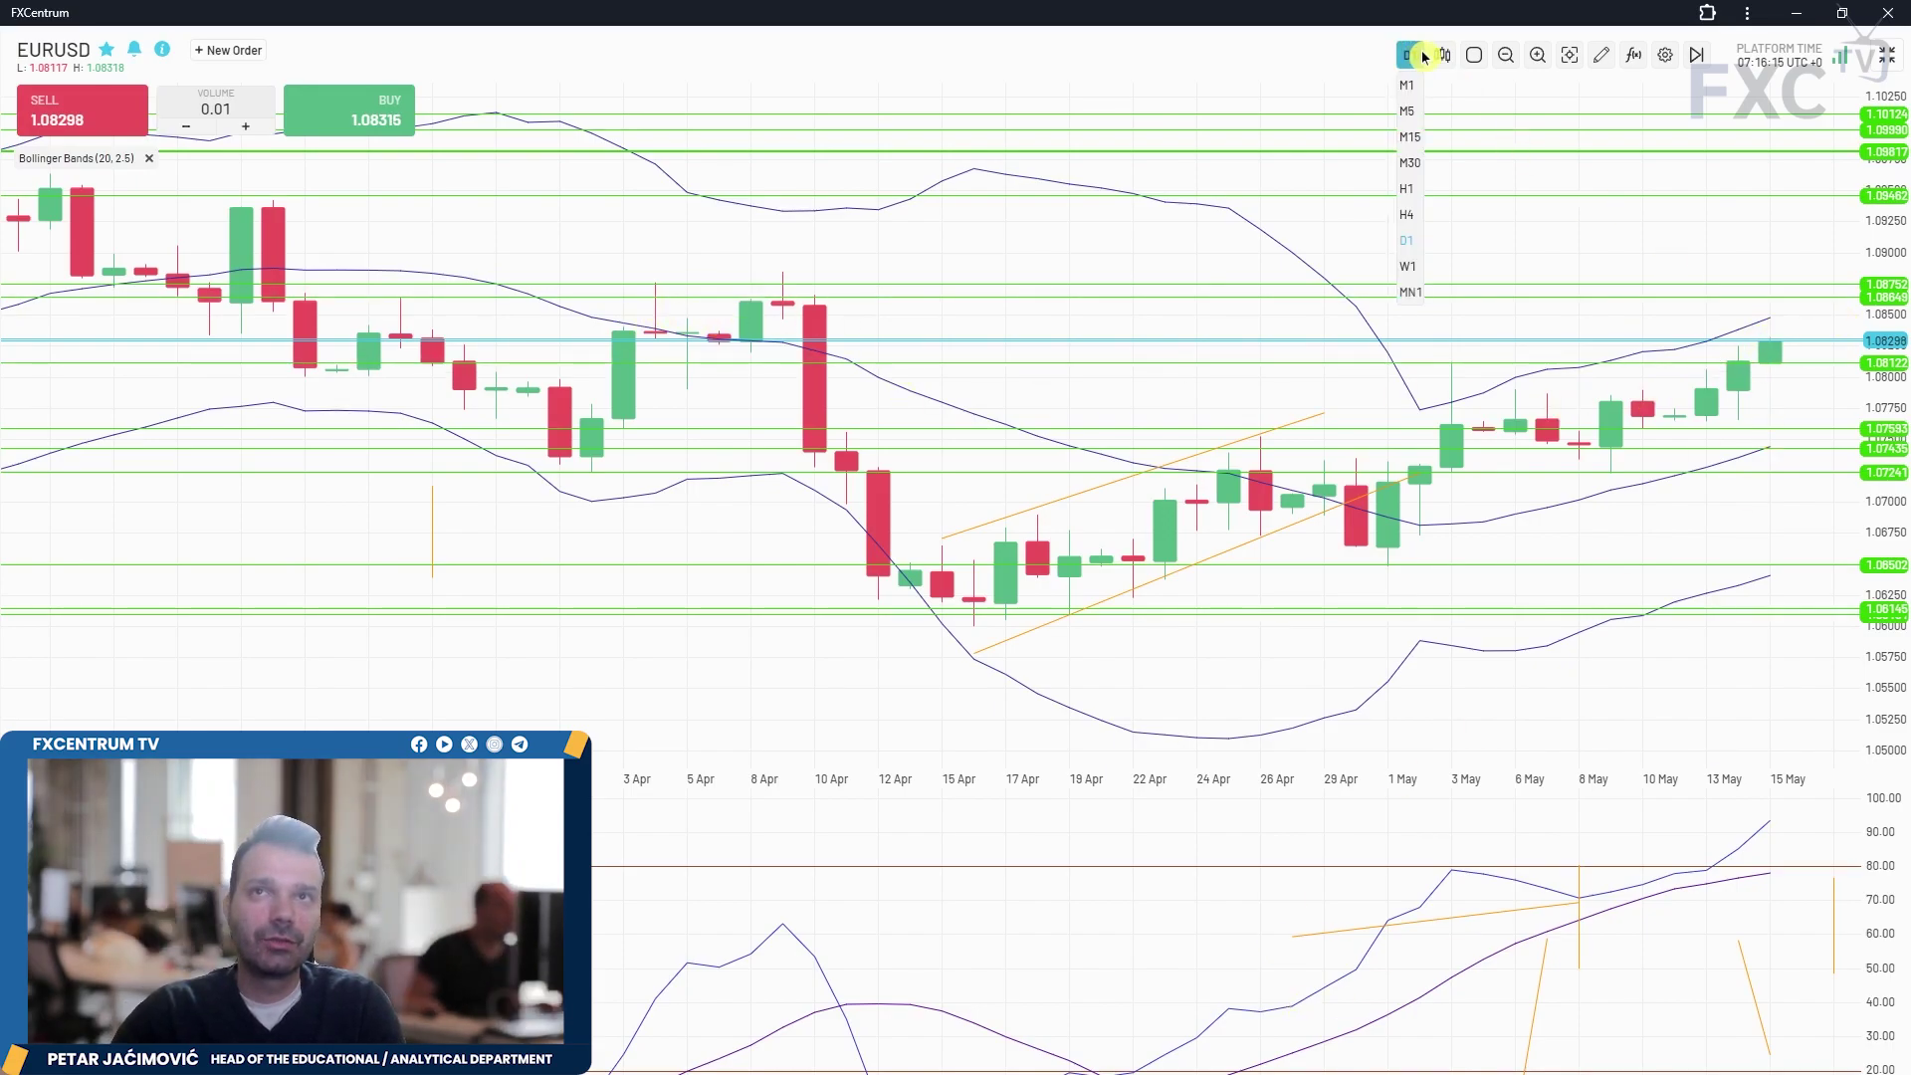
left_click(1405, 188)
scroll(1433, 483, "down", 5)
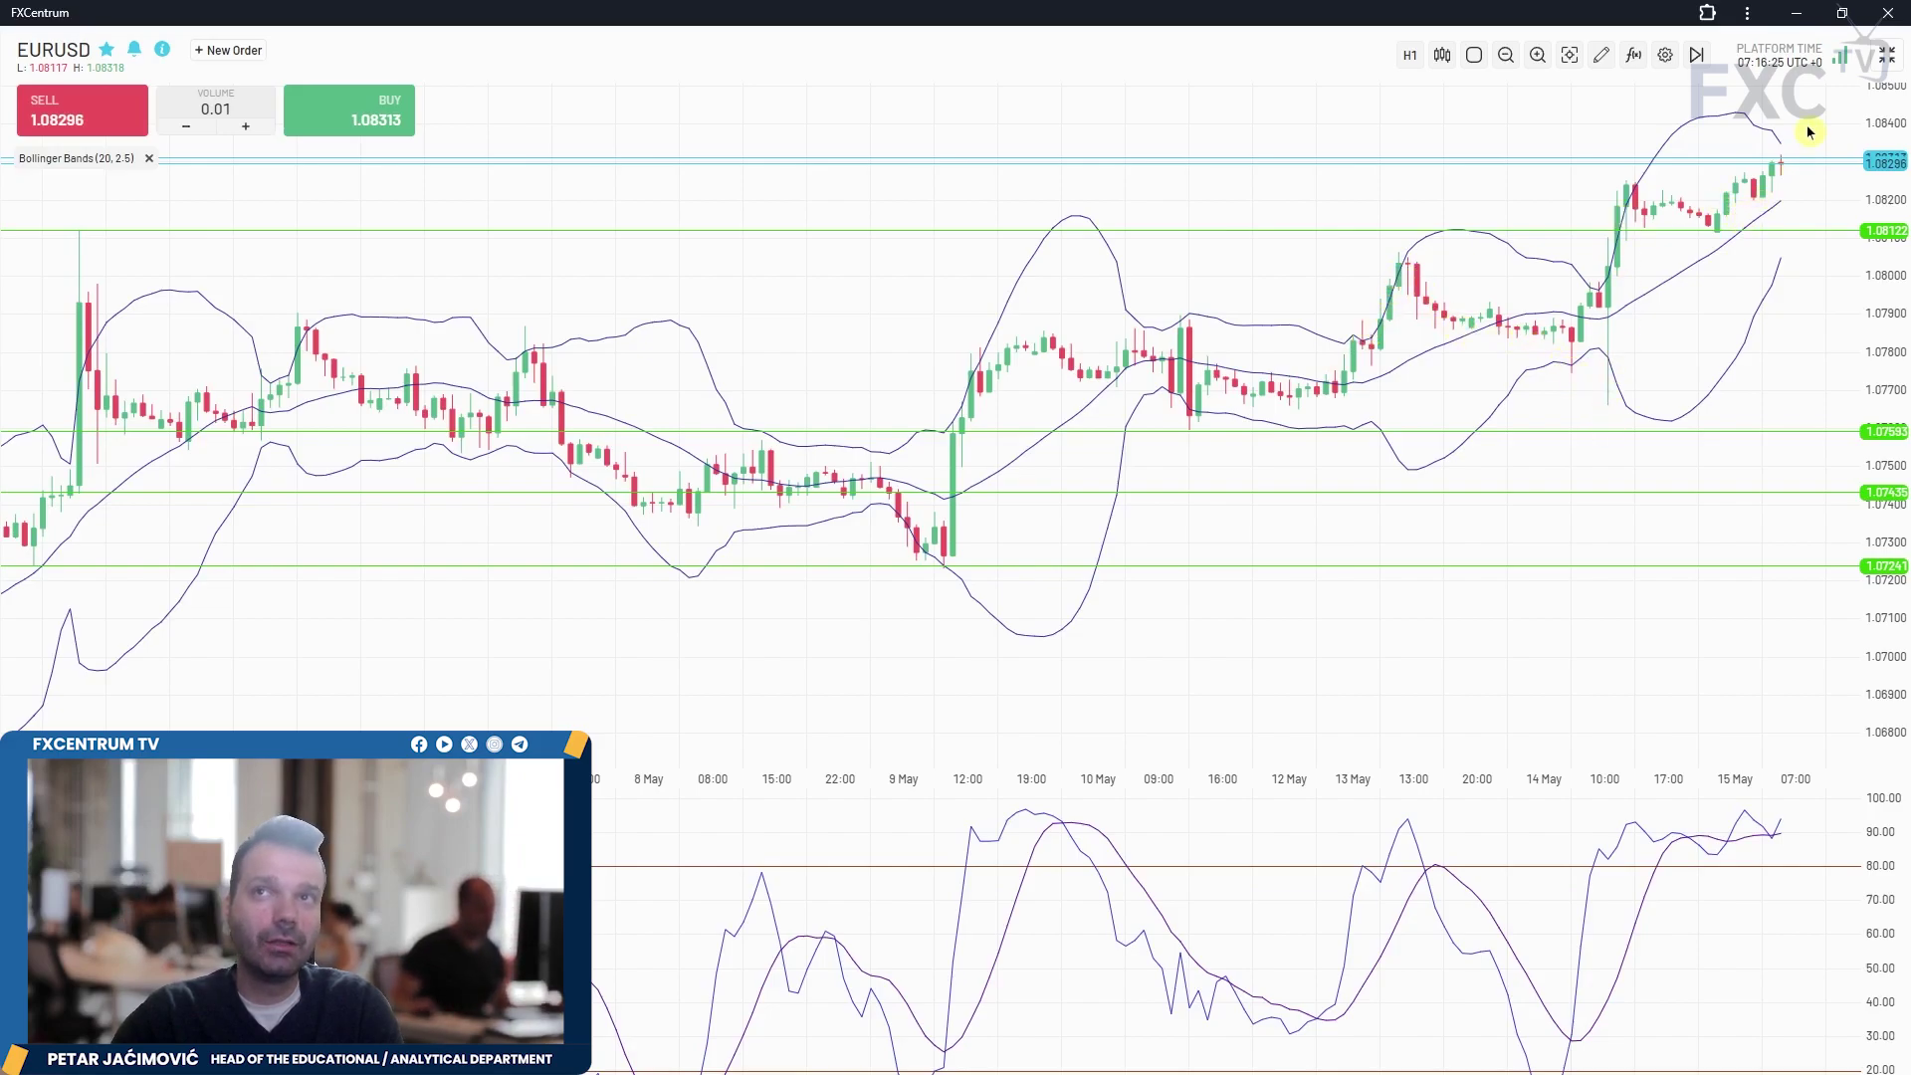
- Return EURUSD to the daily timeframe and move the 1.07593 horizontal line to 1.07641
left_click(1409, 55)
left_click(1410, 249)
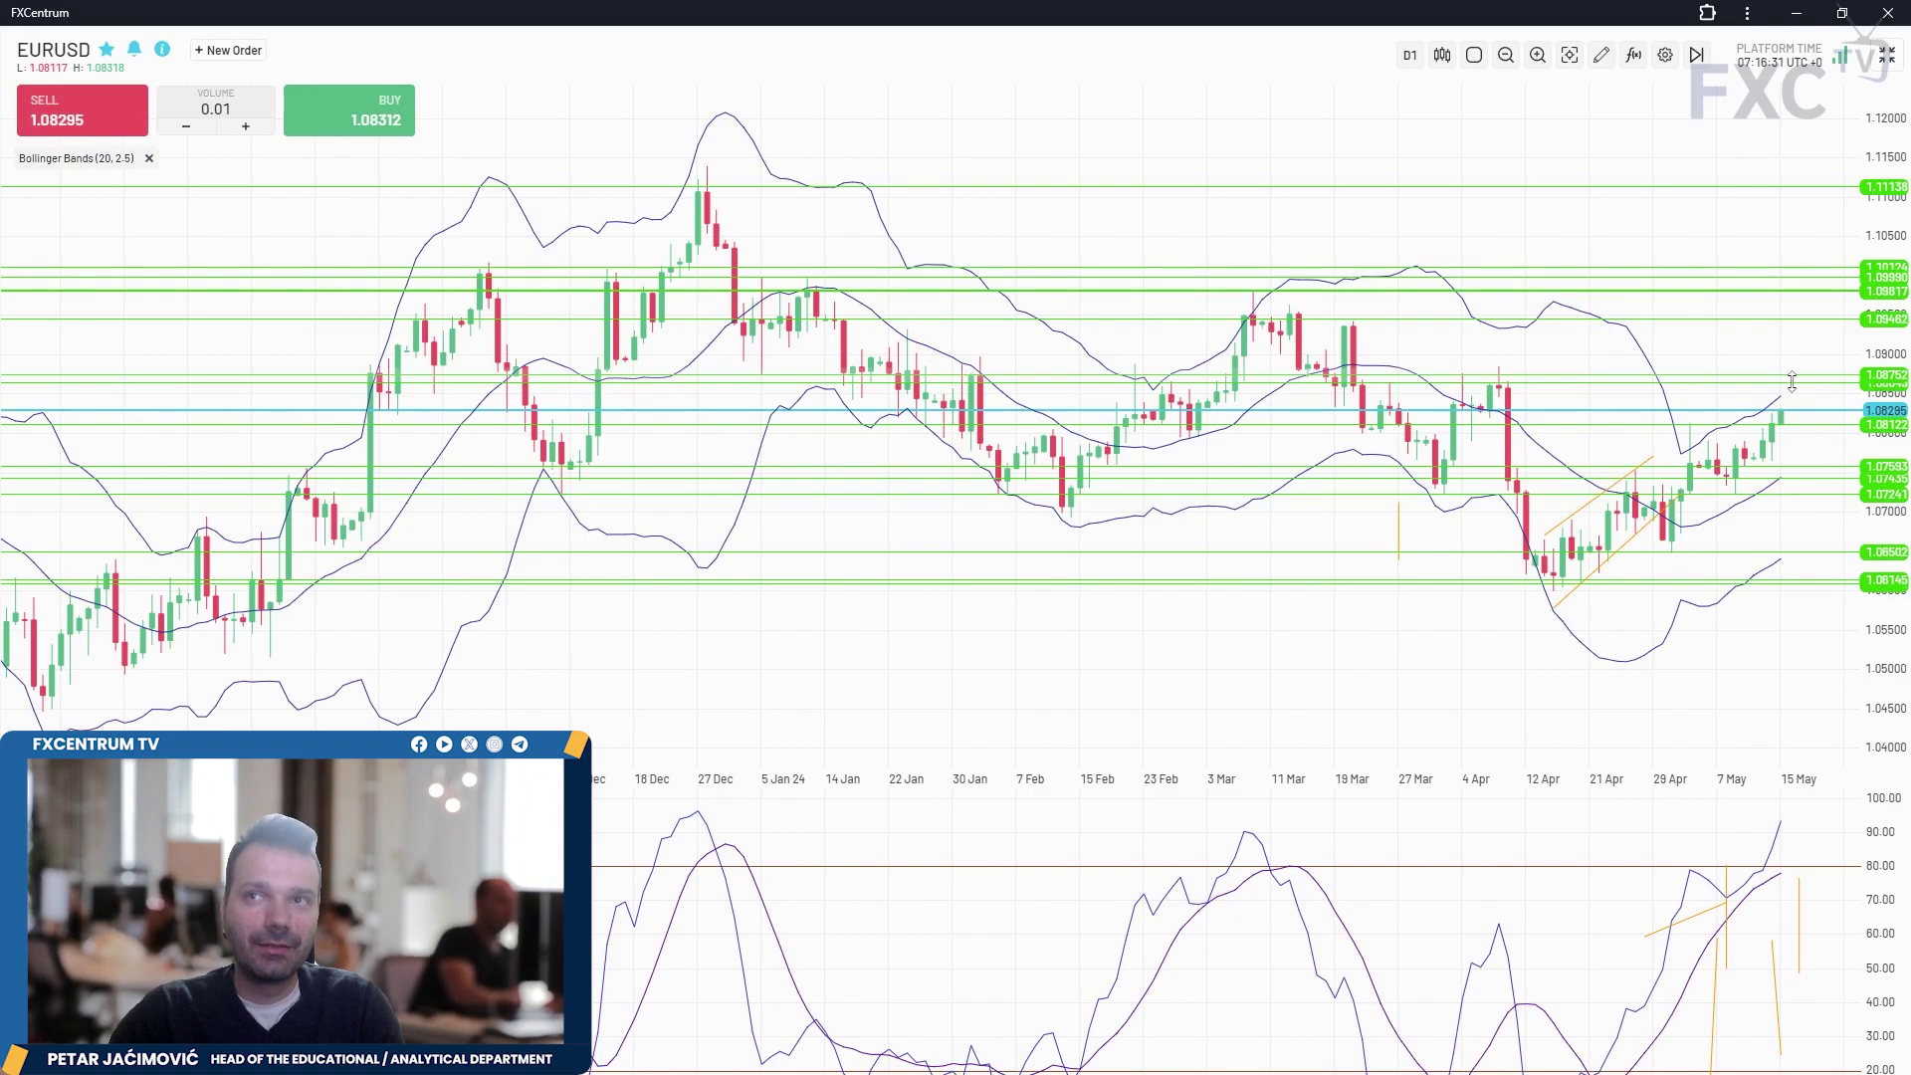
scroll(1792, 382, "up", 3)
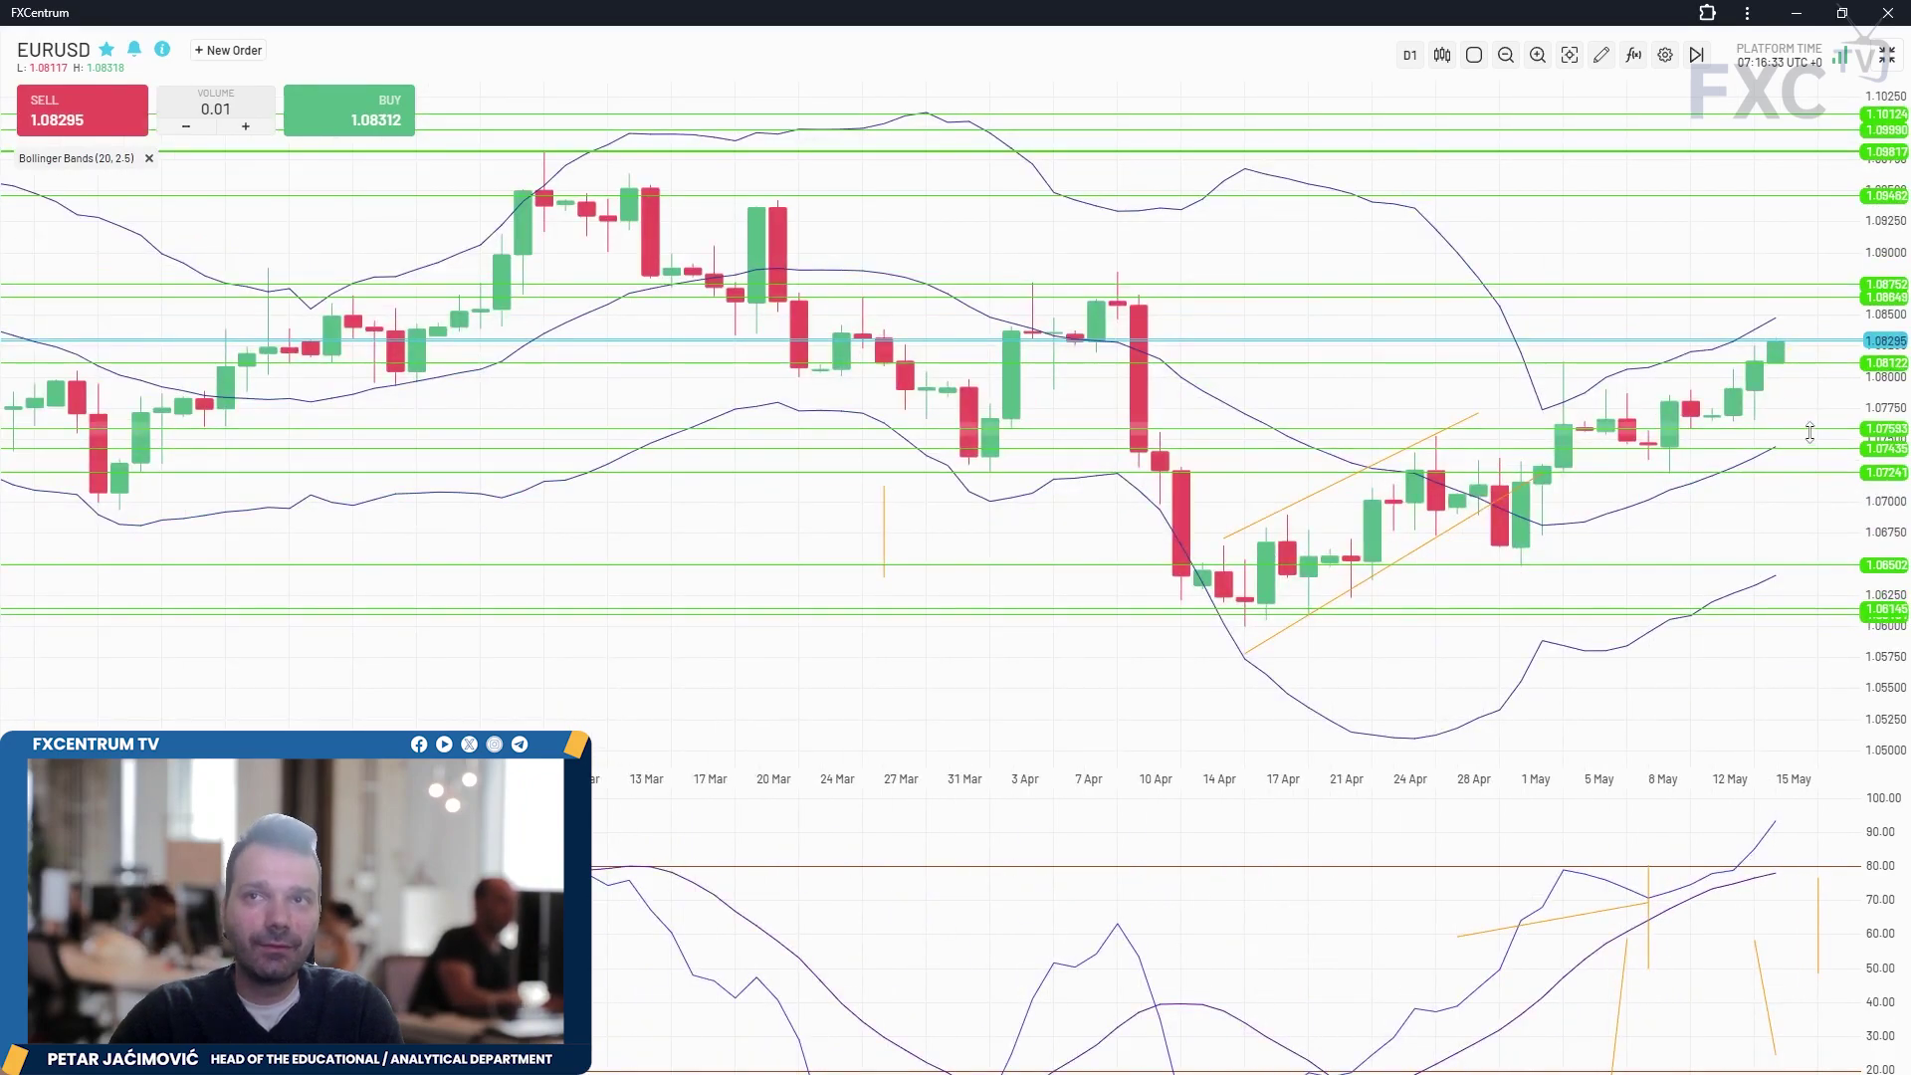
left_click_drag(1809, 432, 1809, 426)
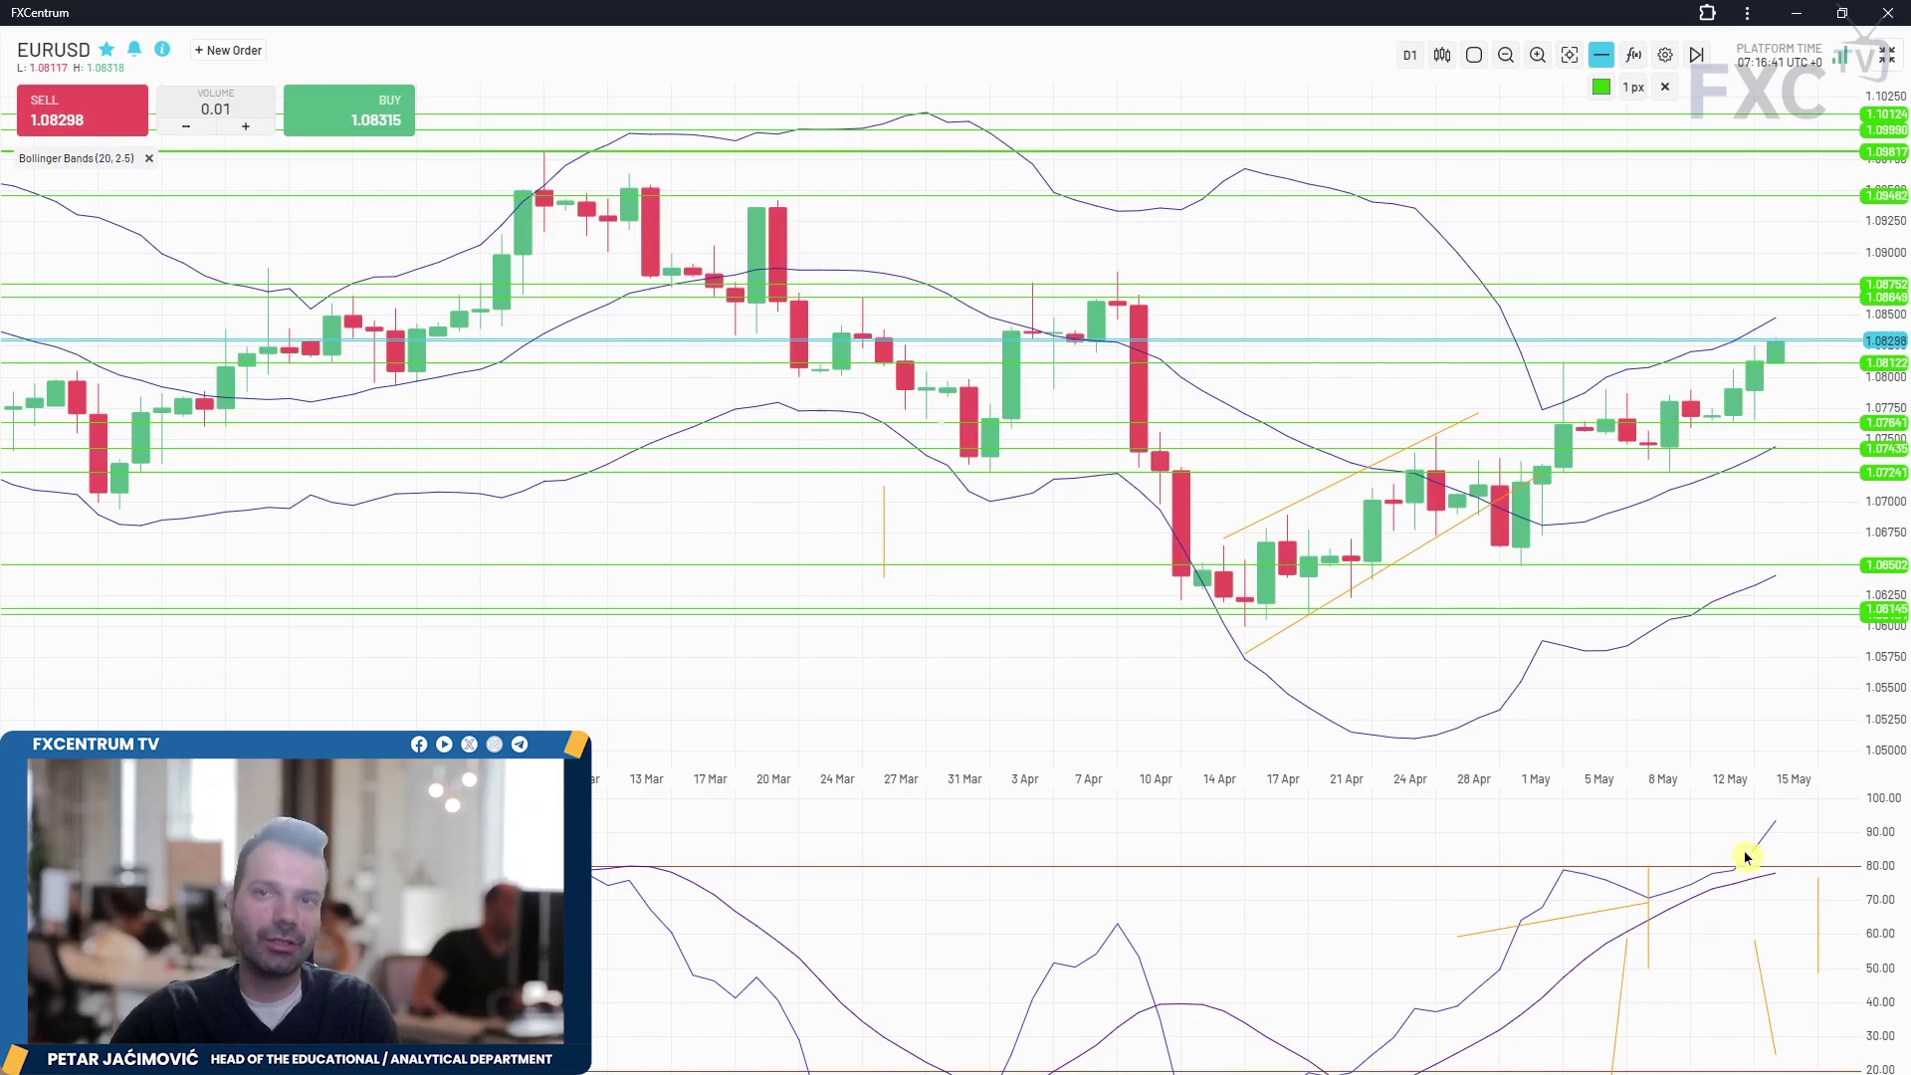
- Open the USDIDX daily chart from the favorites and move the 105.693 horizontal line to 105.661
left_click(1886, 55)
left_click(89, 653)
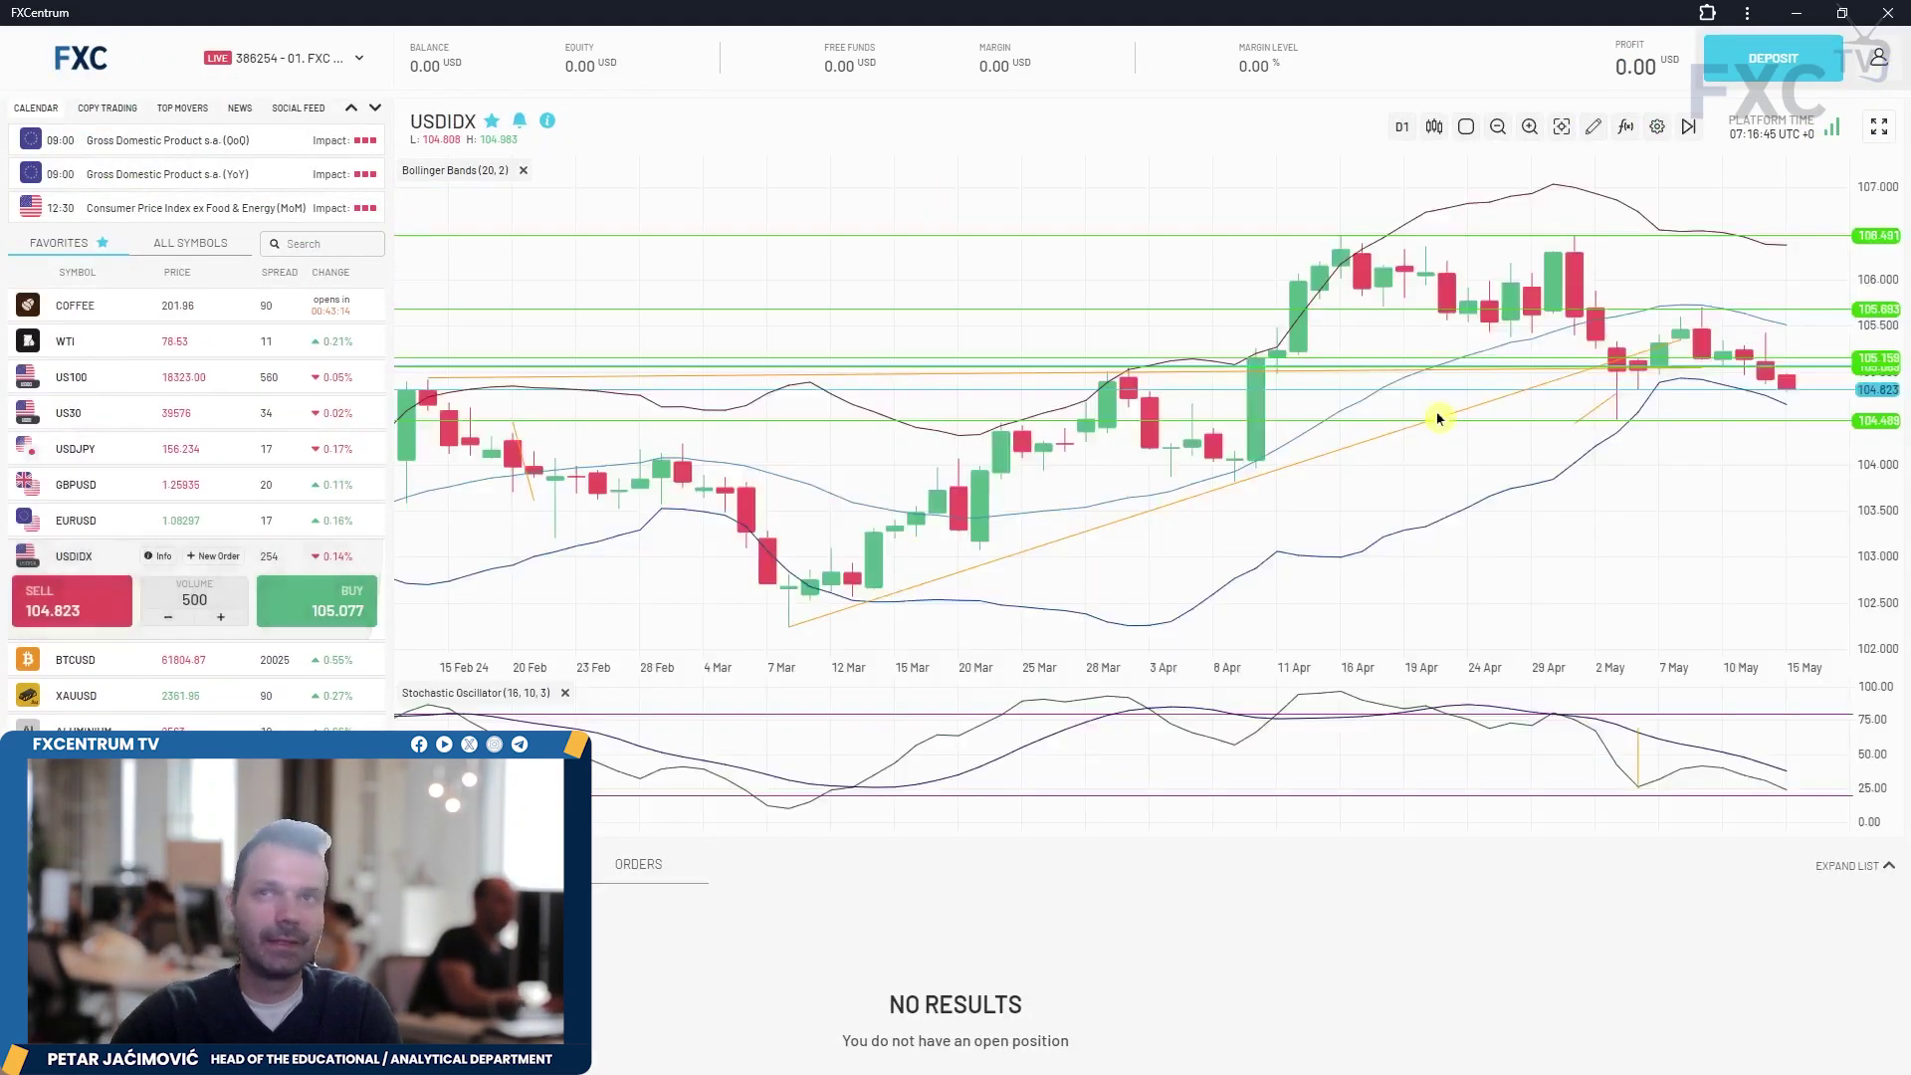
scroll(1443, 398, "up", 3)
scroll(1477, 428, "down", 3)
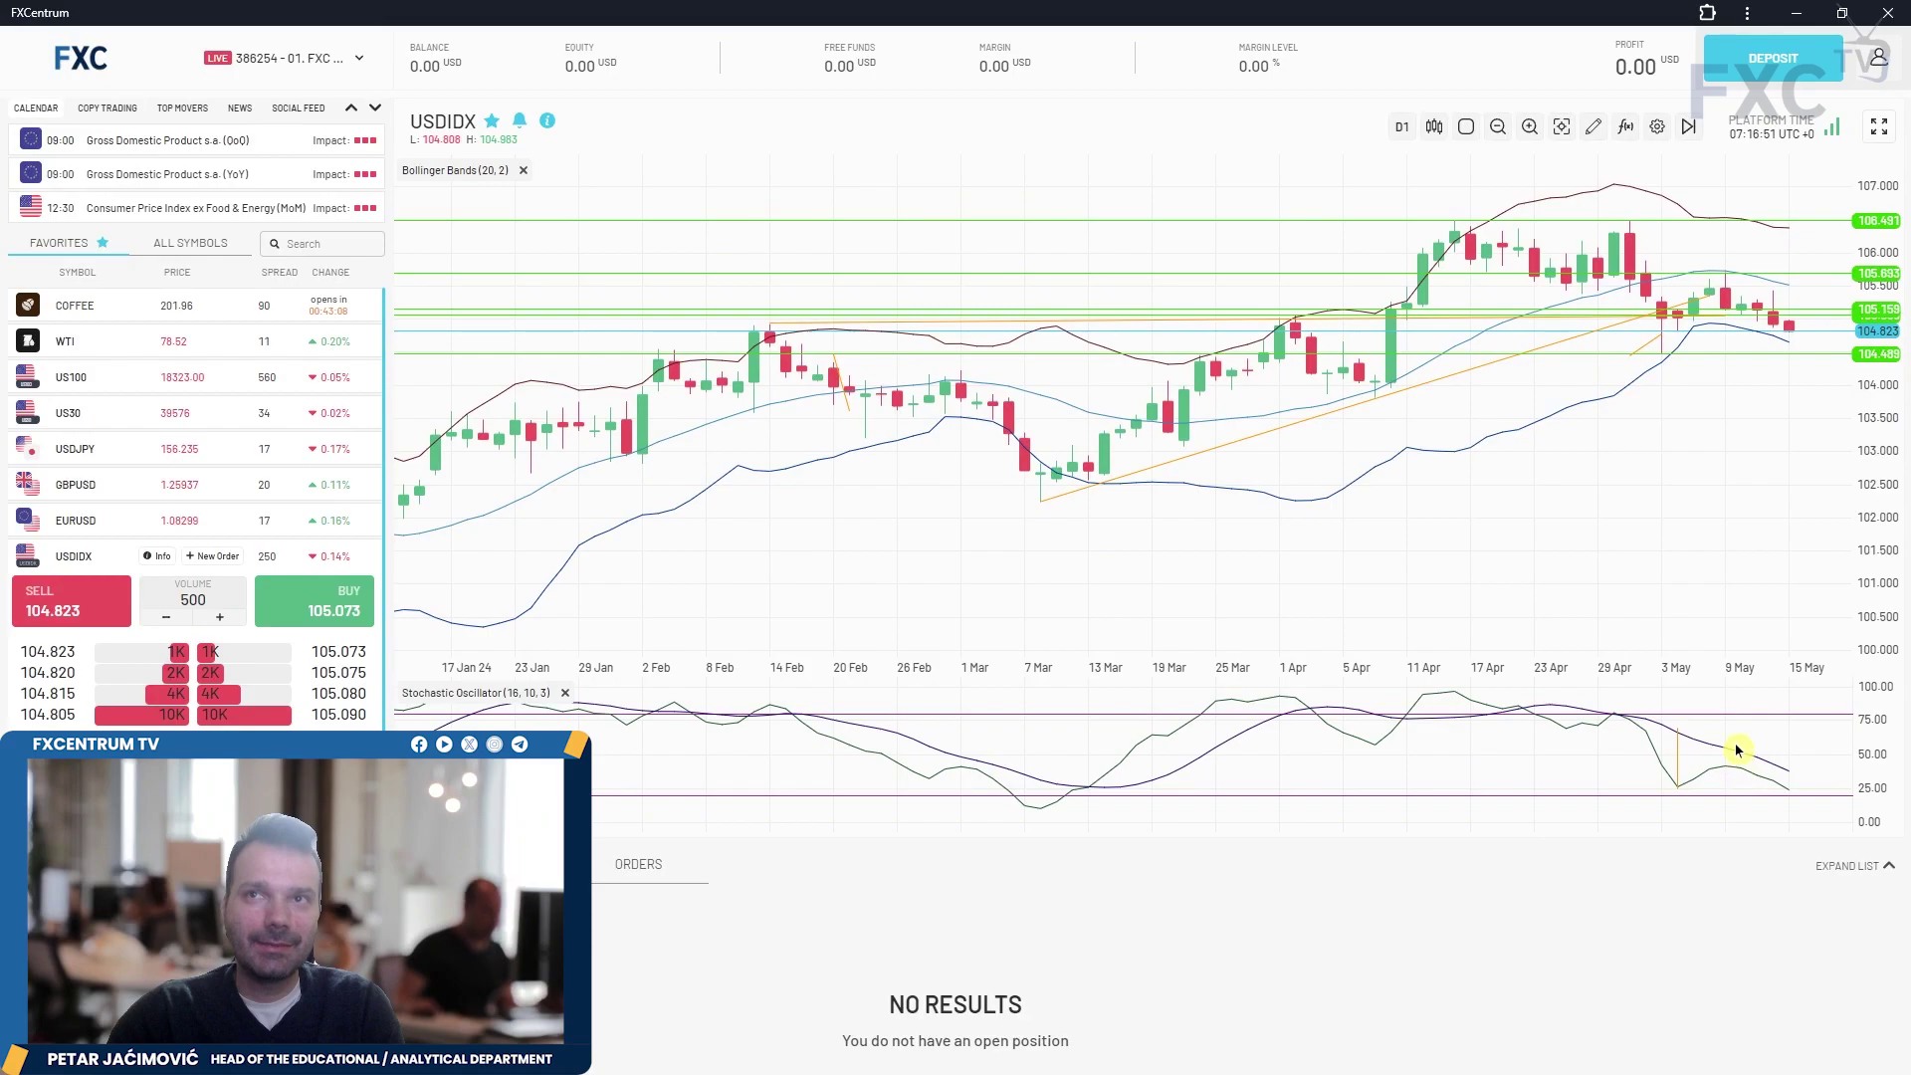
scroll(1836, 406, "up", 2)
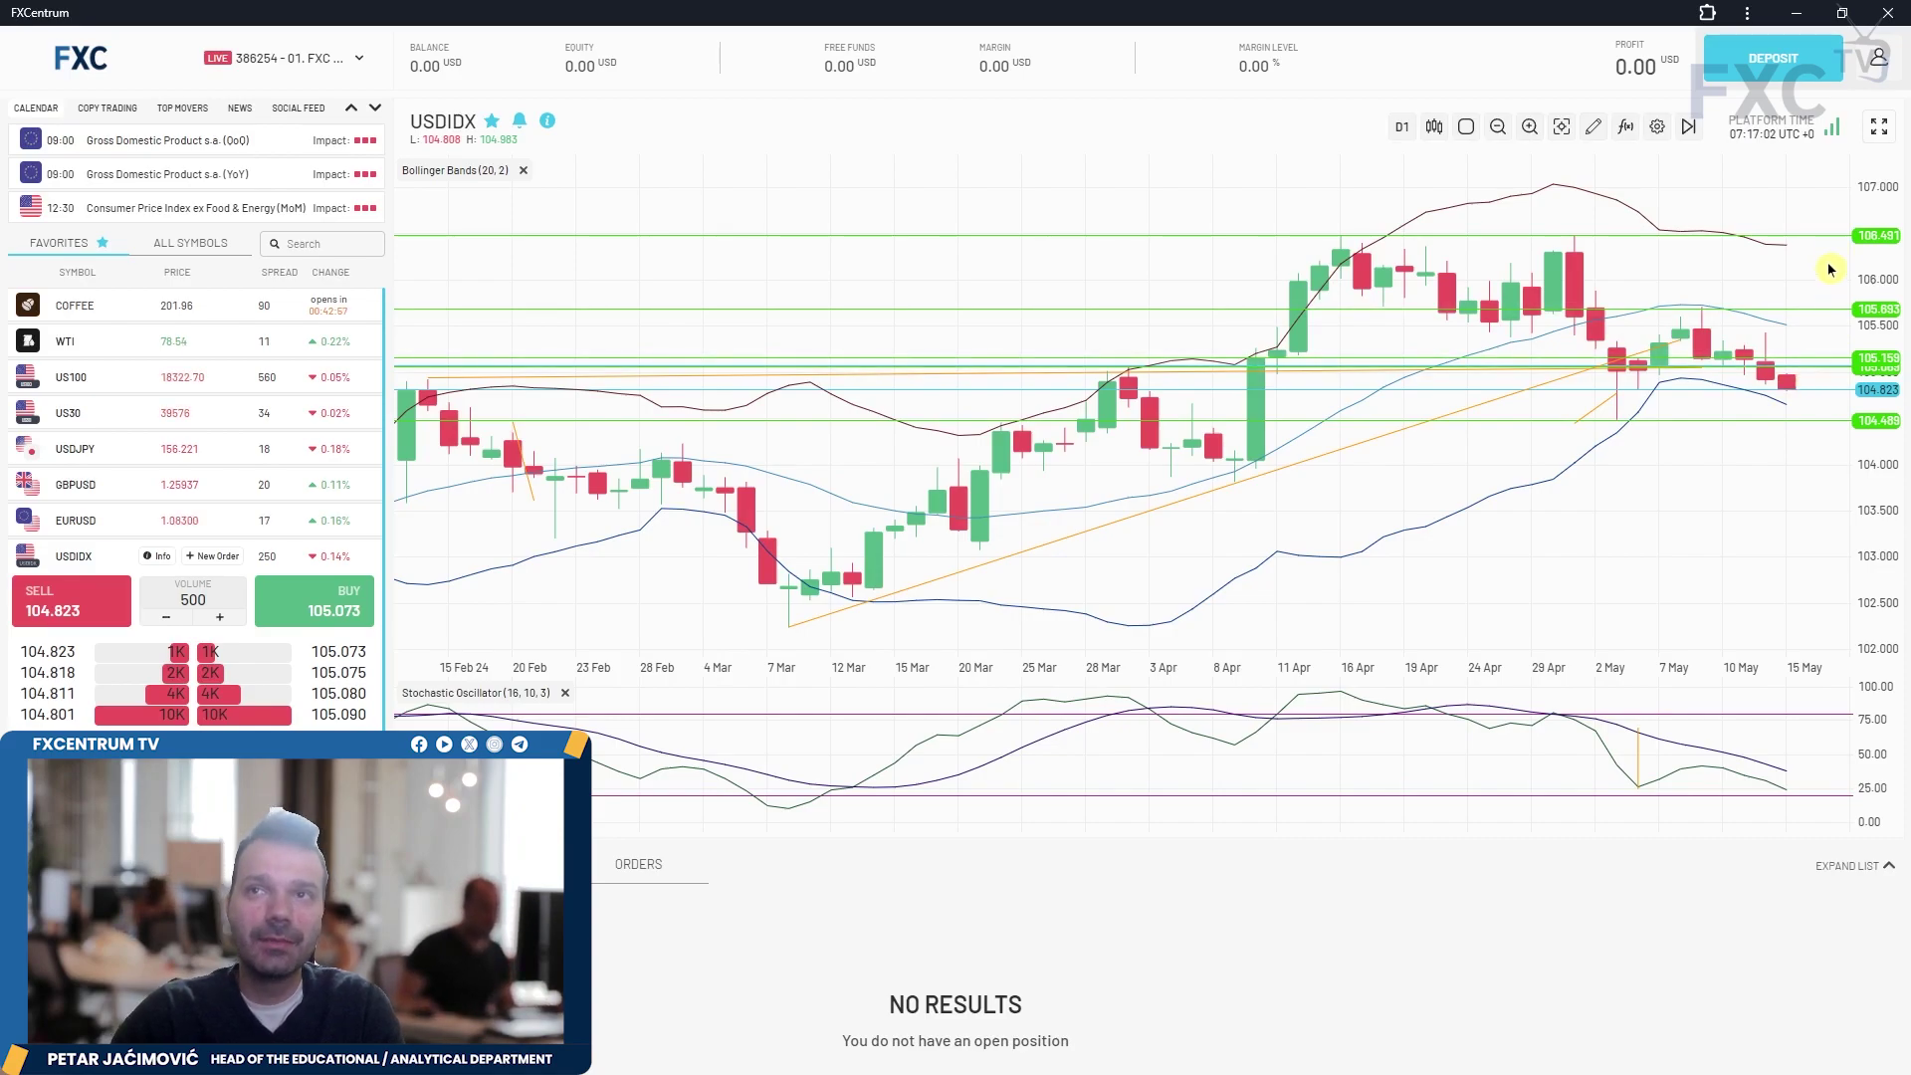
mouse_move(1805, 310)
left_mouse_down()
mouse_move(1803, 332)
mouse_move(1817, 315)
left_mouse_up()
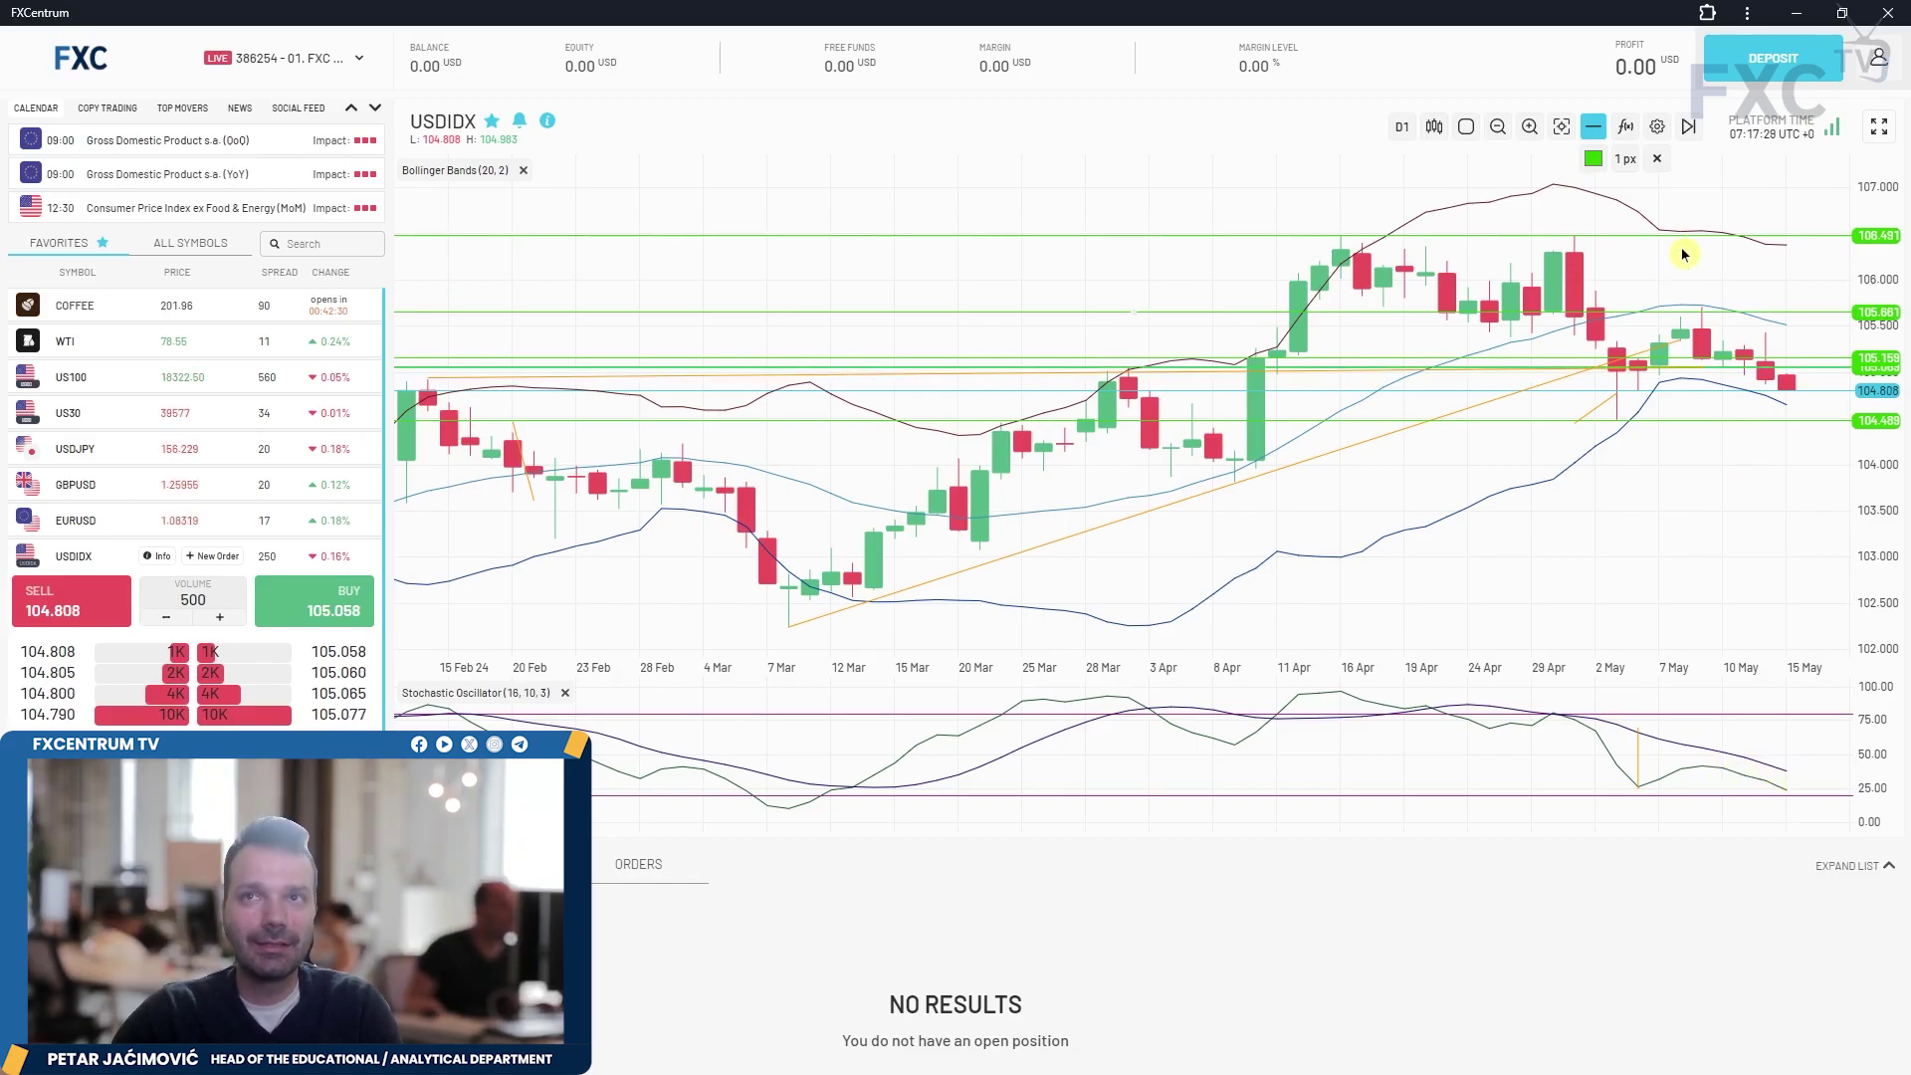
- Examine USDIDX on the H1 timeframe and return to the daily chart
left_click(1401, 126)
left_click(1393, 269)
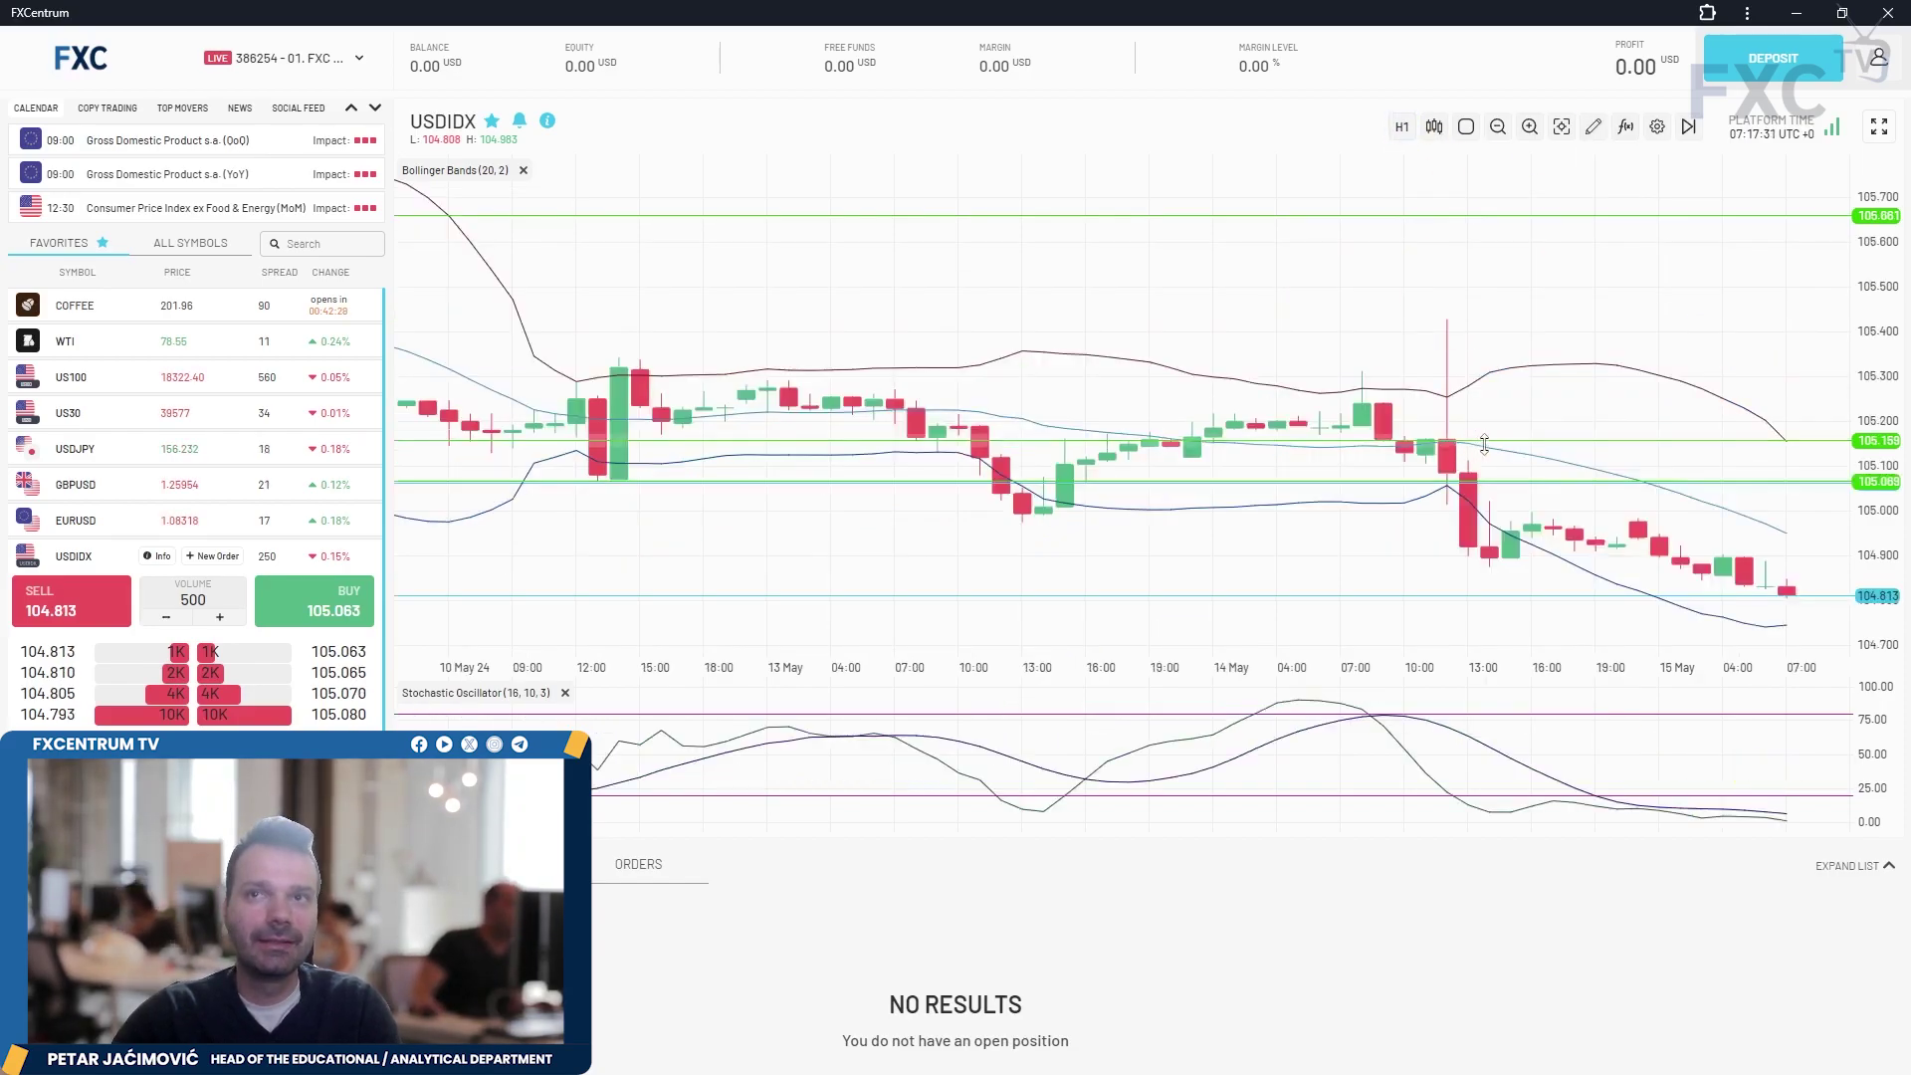
key("alt+h")
scroll(1632, 408, "up", 3)
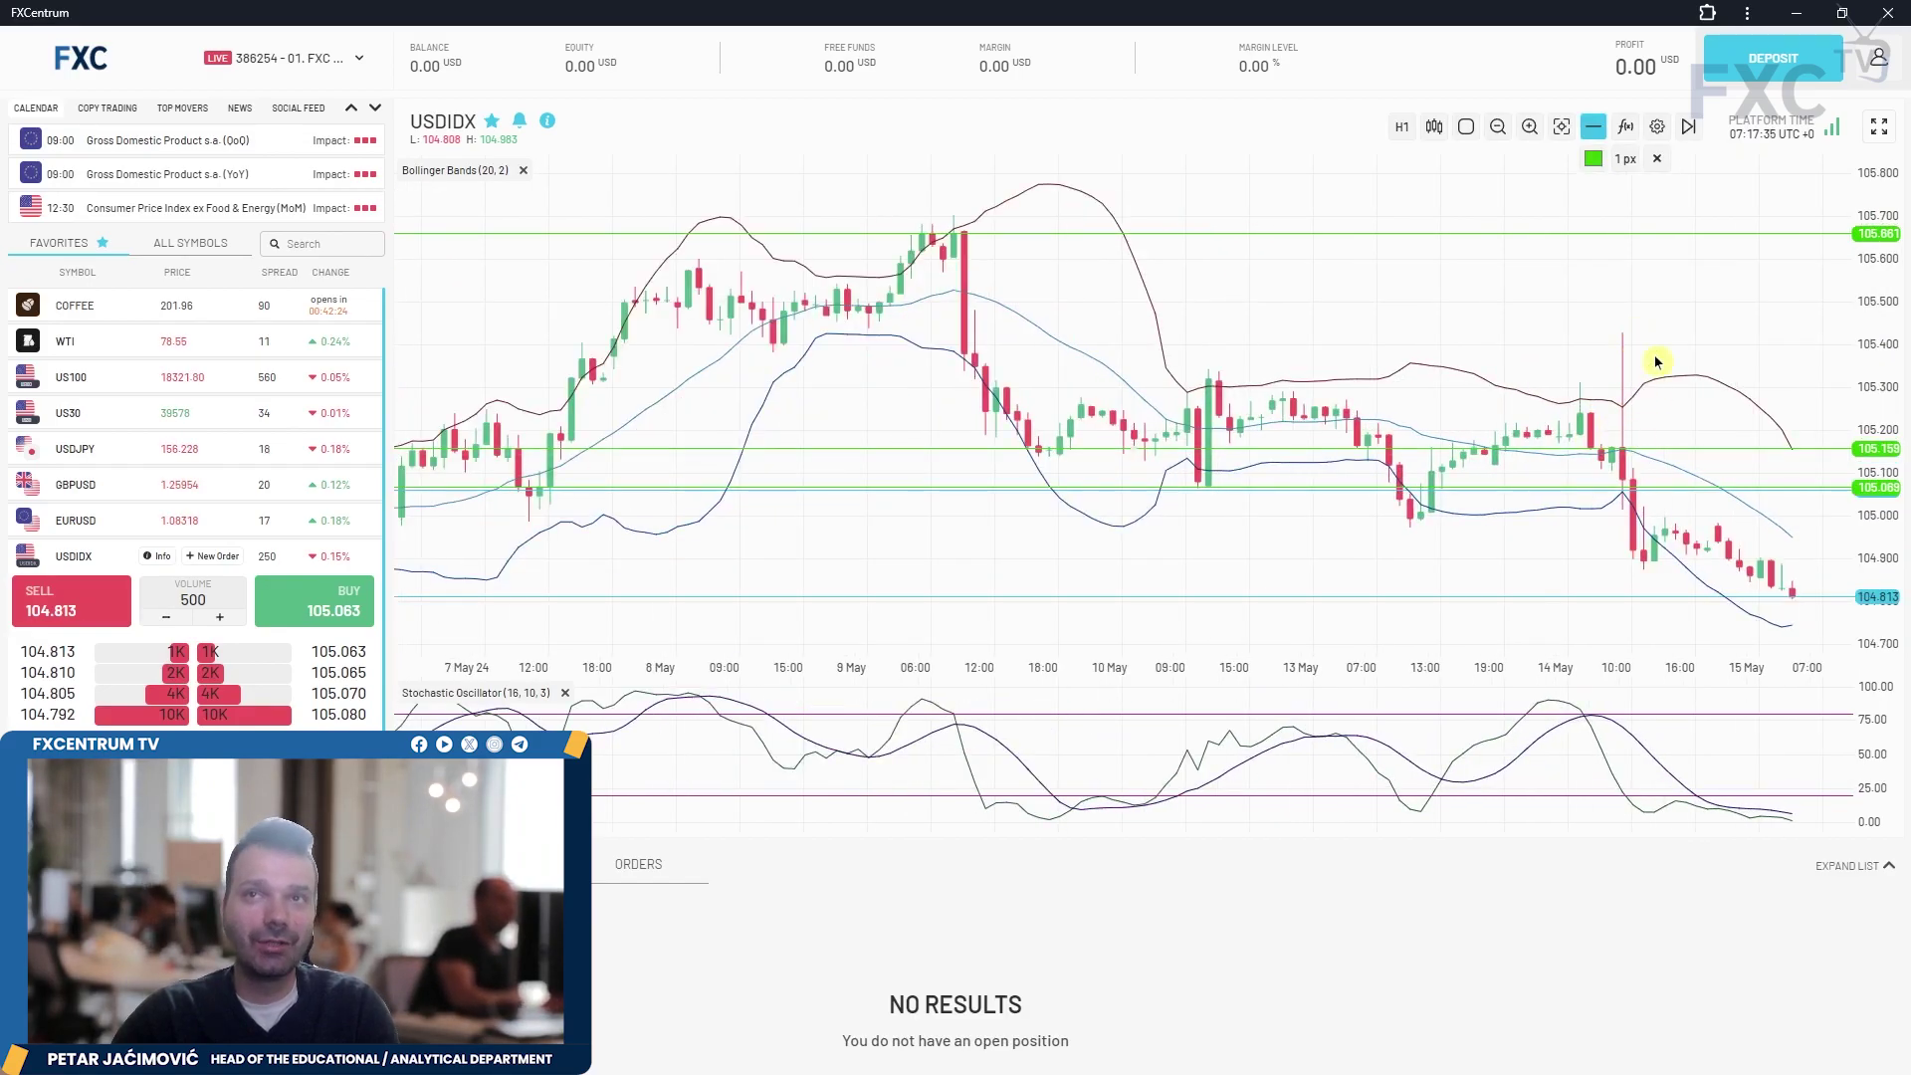
left_click(1401, 126)
left_click(1401, 319)
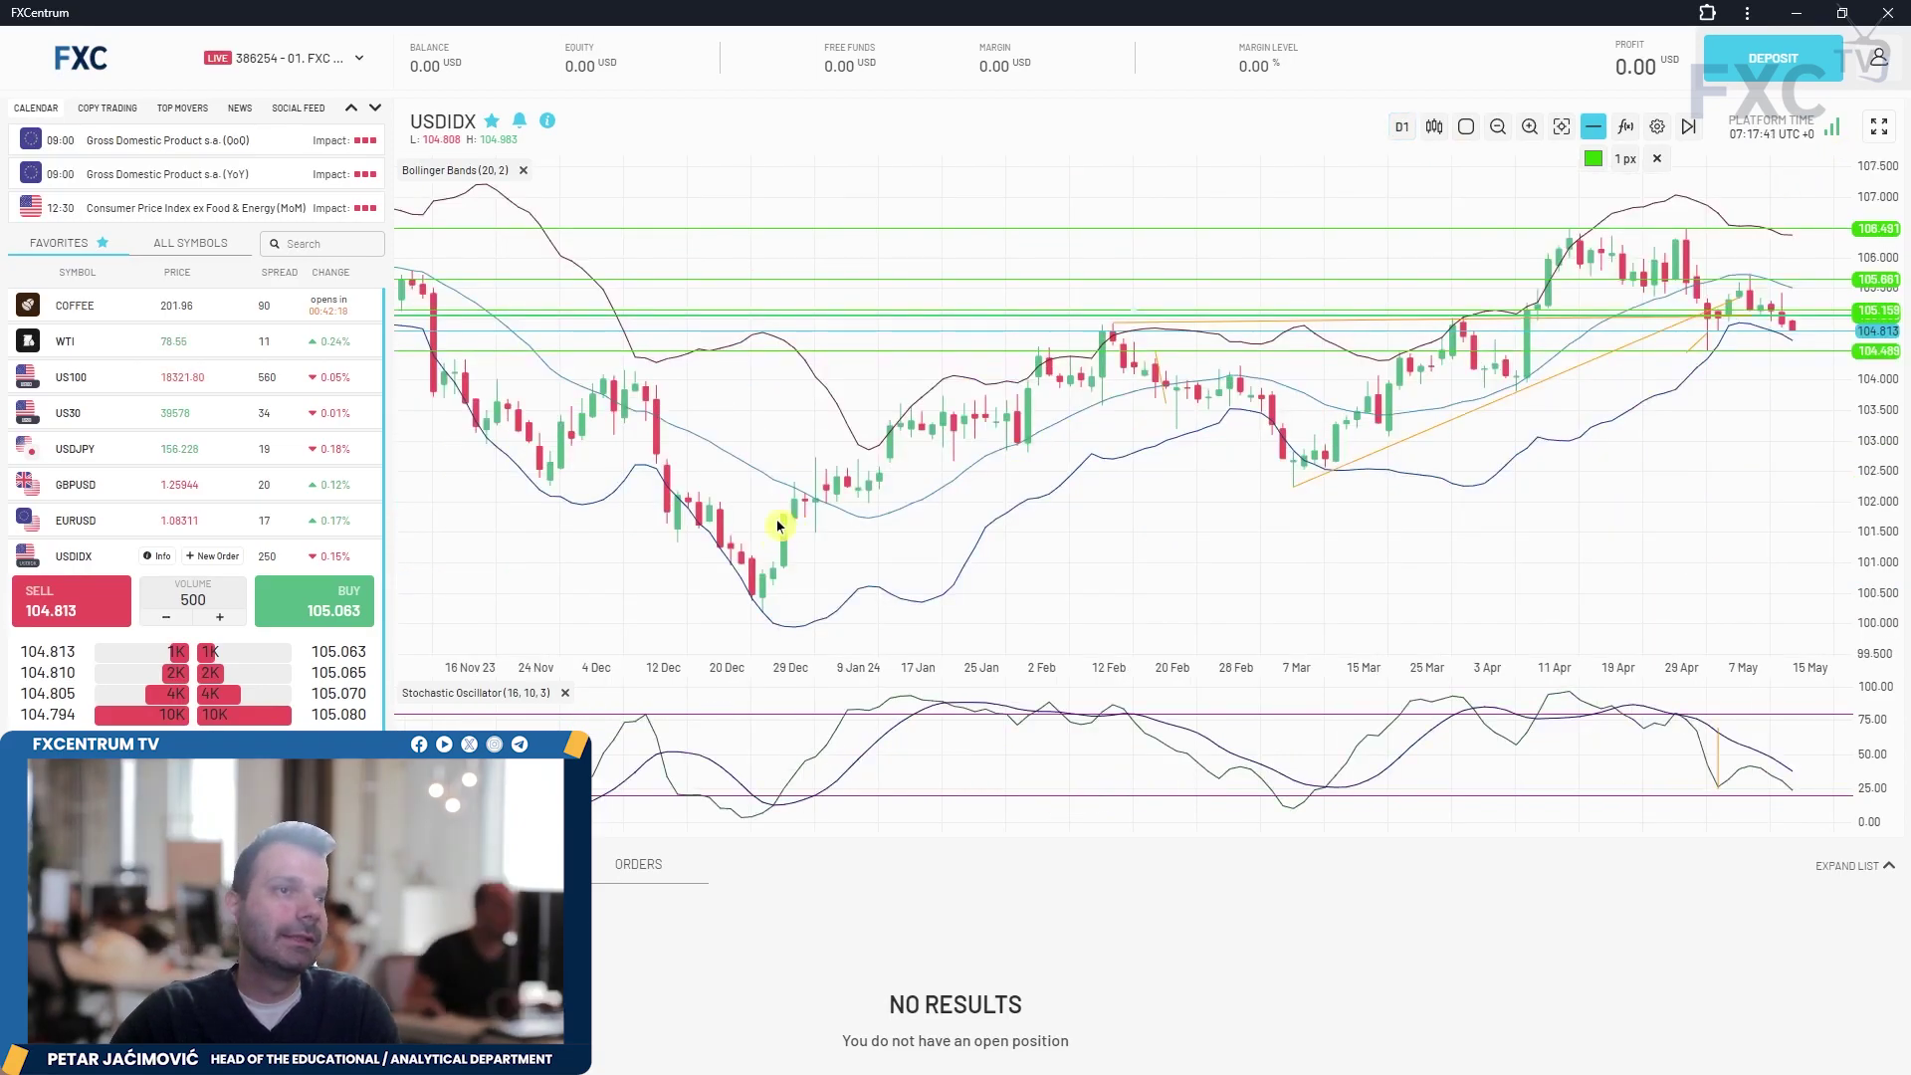
- Open the BTCUSD daily chart from the favorites and examine it full screen
scroll(173, 635, "down", 1)
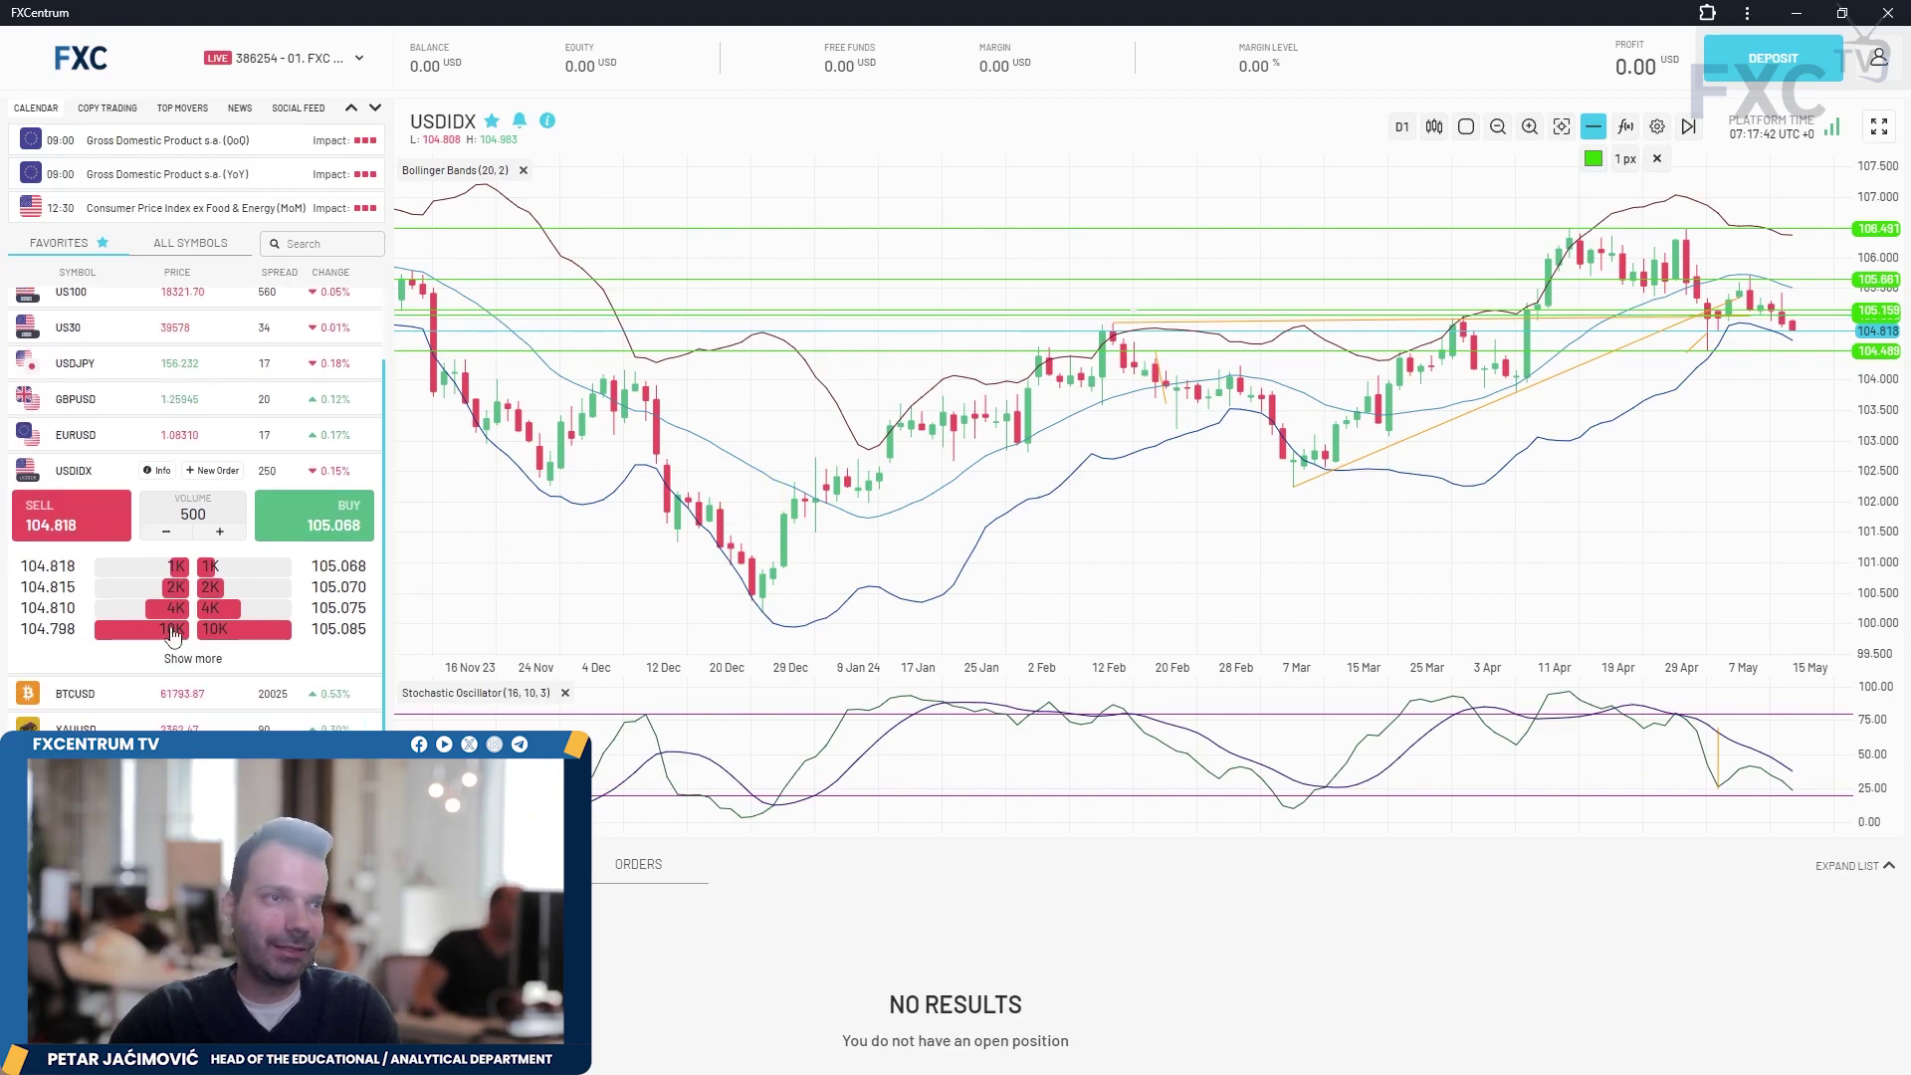
left_click(107, 683)
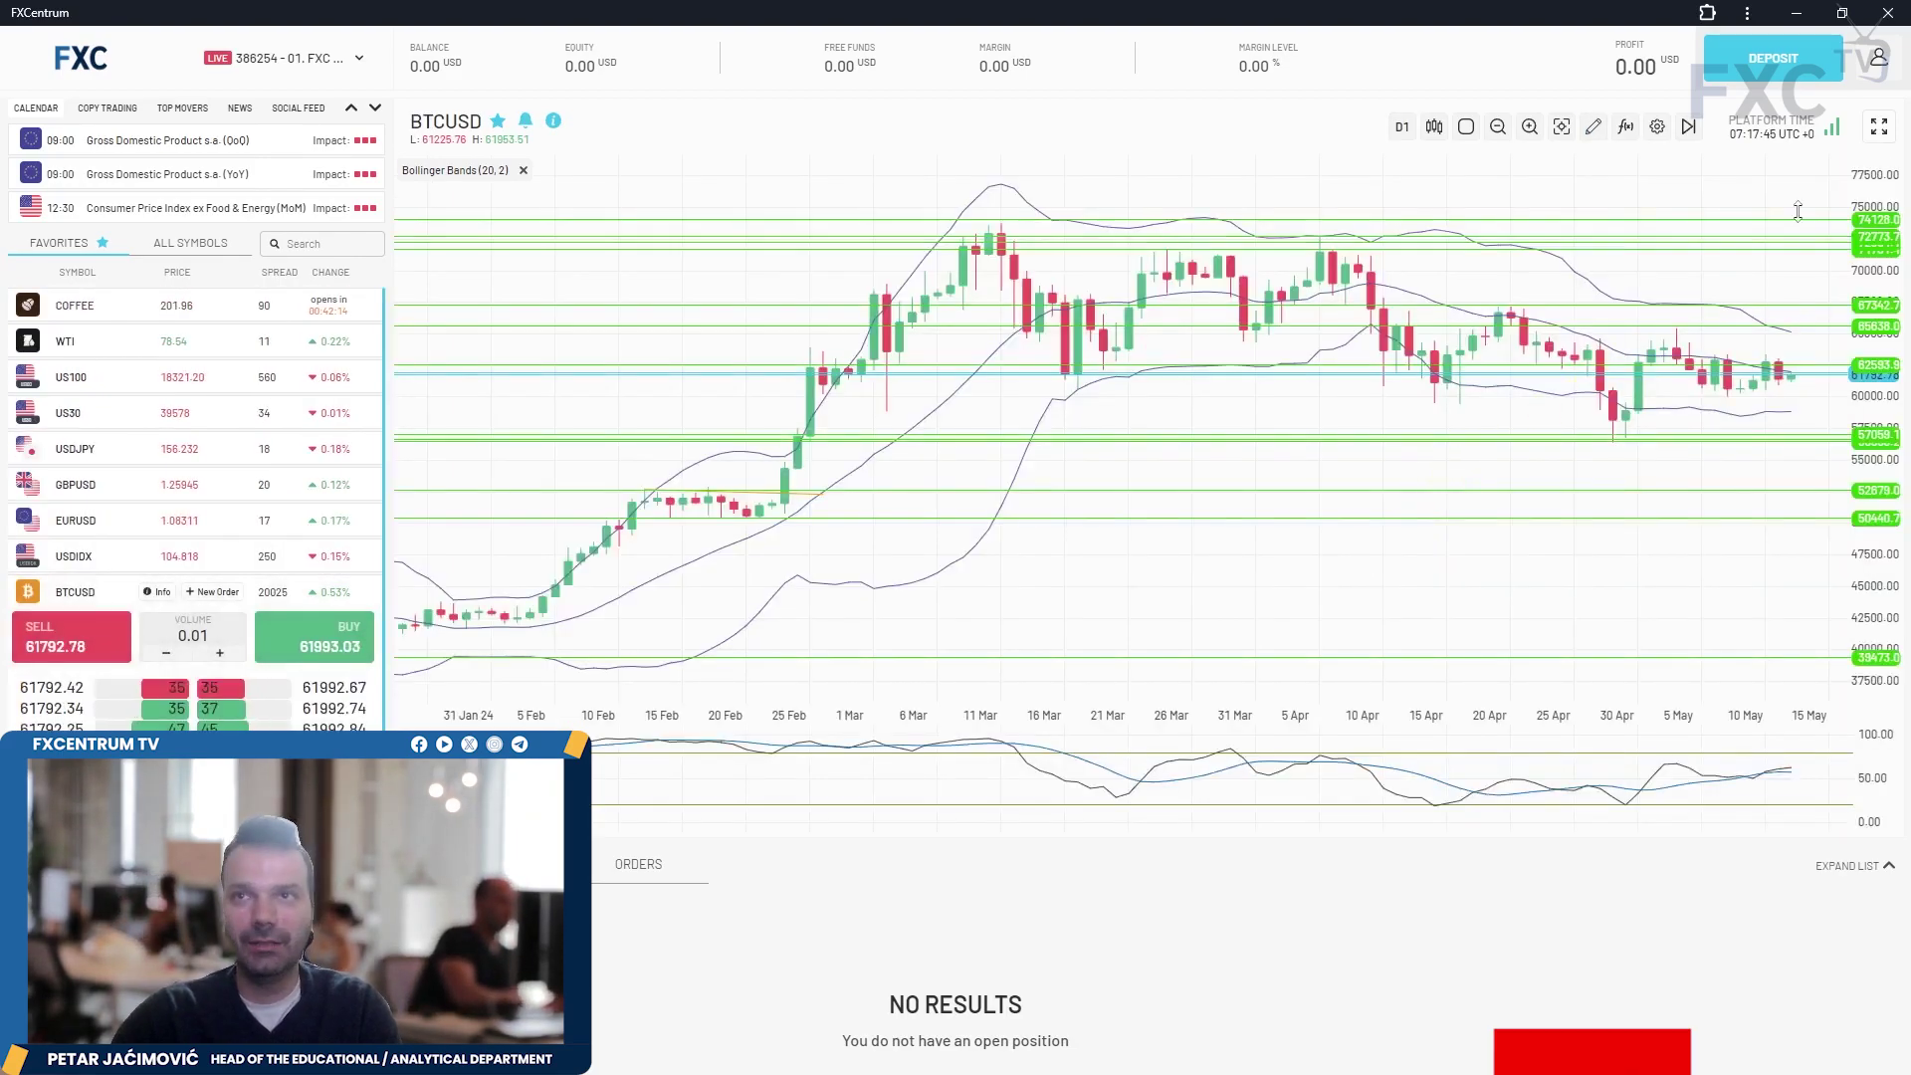
left_click(1879, 126)
scroll(1625, 431, "up", 3)
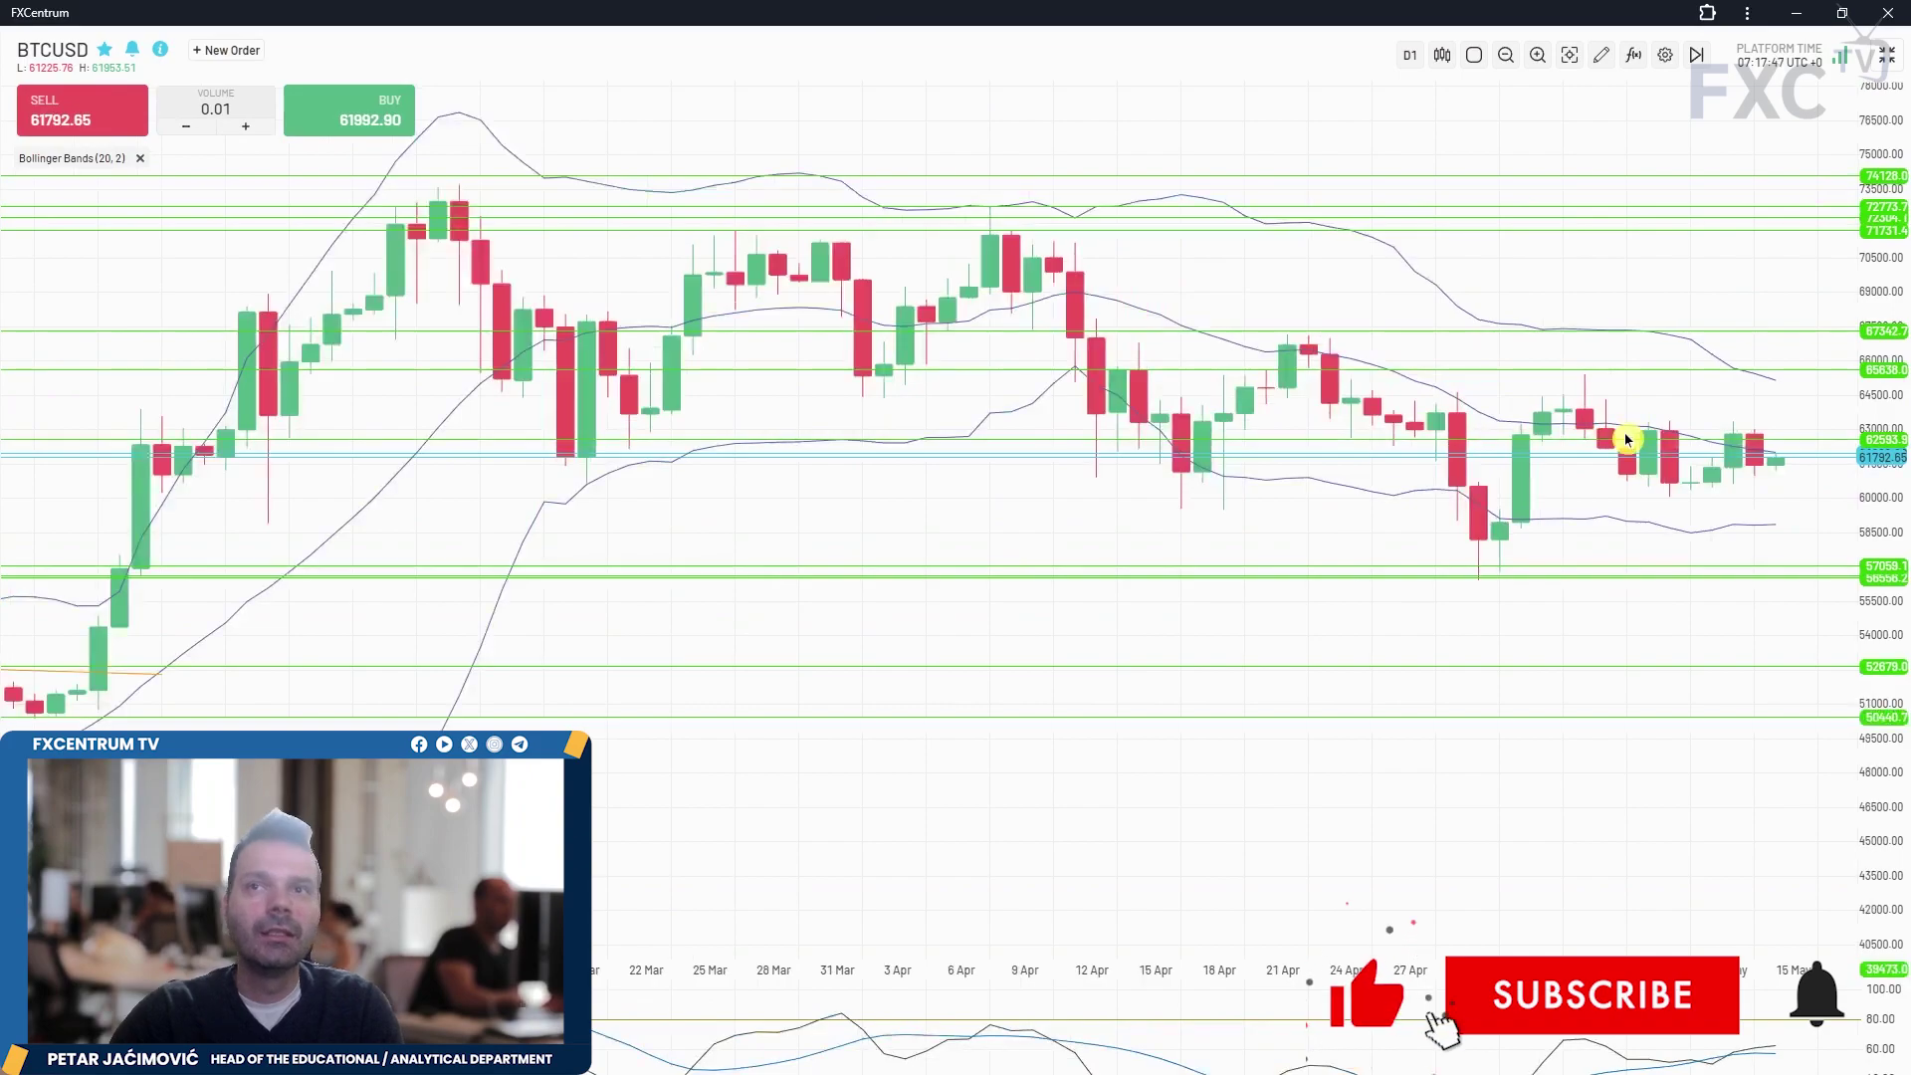
scroll(1620, 388, "down", 1)
scroll(1620, 388, "up", 3)
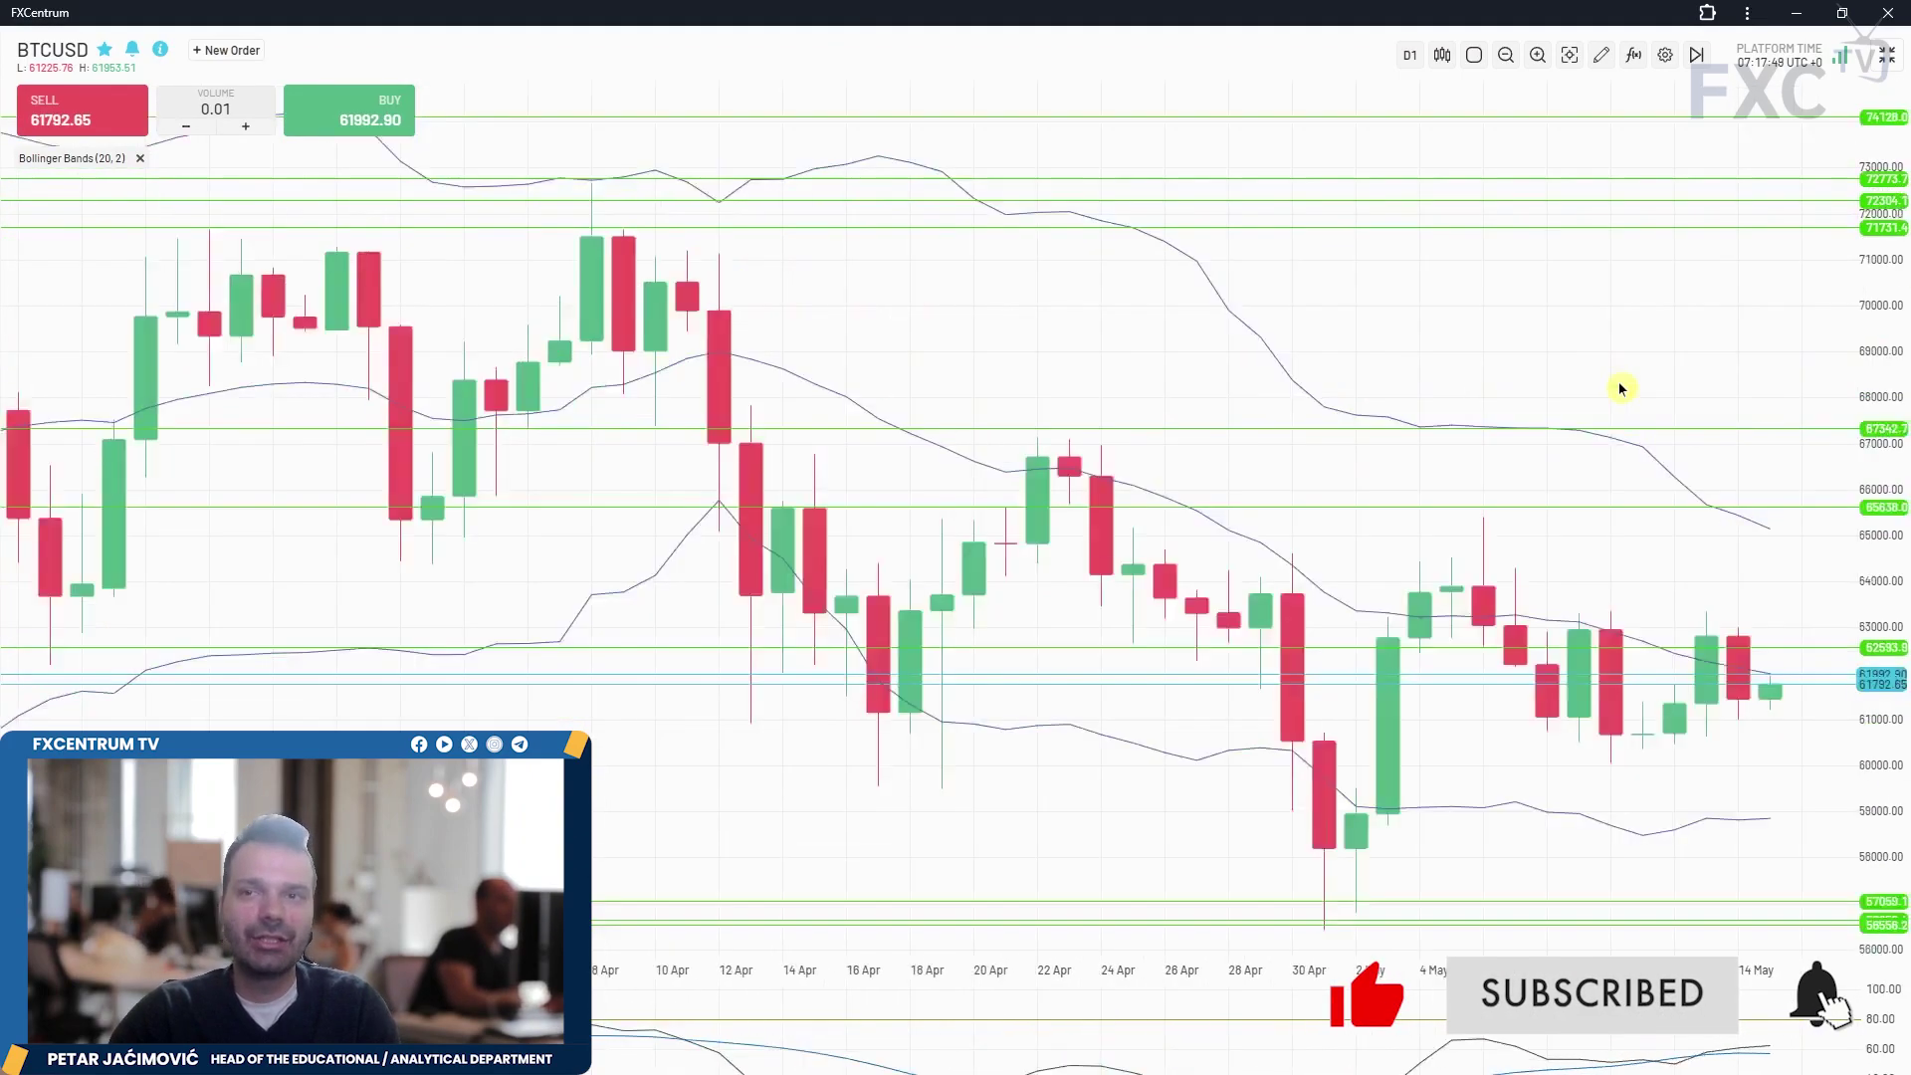
- Move the BTCUSD horizontal lines at 65638.0, 67342.7 and 57059.1 to 63385.3, 65329.8 and 59007.1 respectively
left_click_drag(1780, 509, 1777, 611)
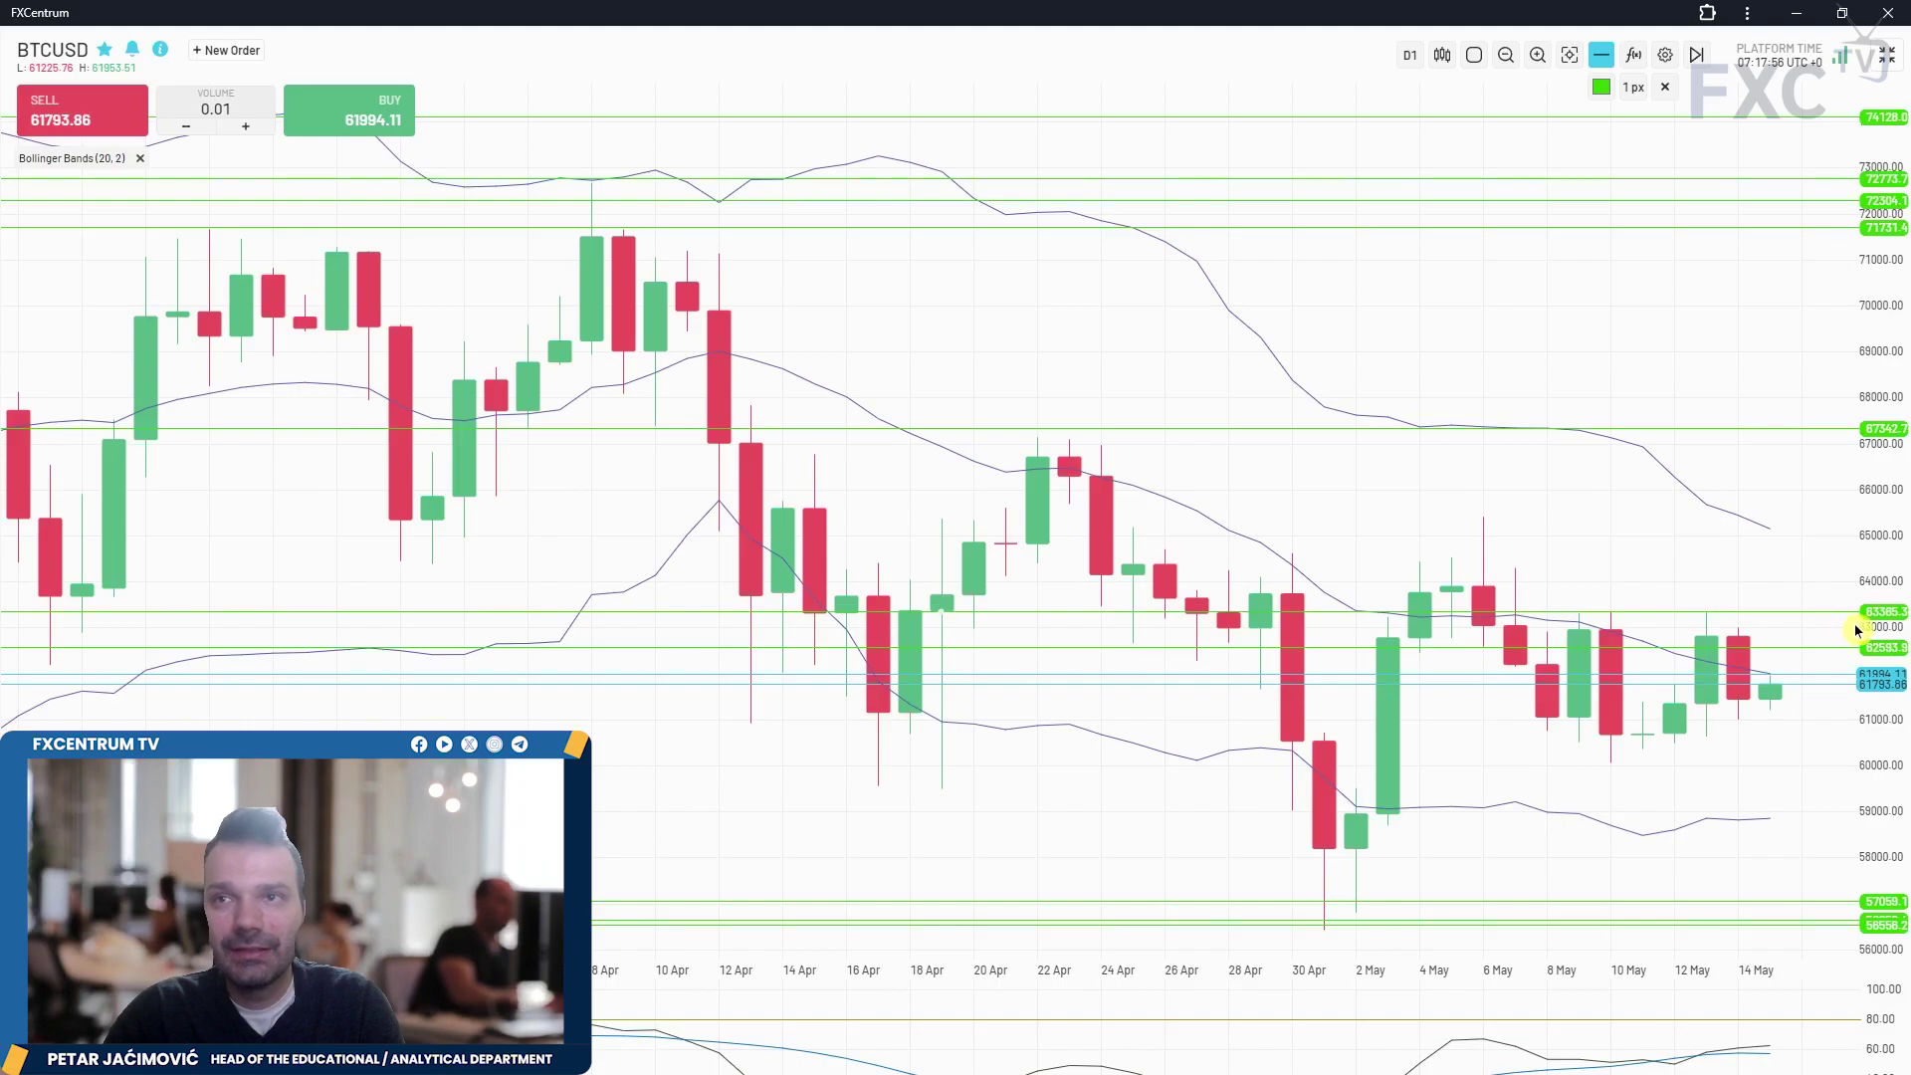
left_click_drag(1800, 430, 1800, 514)
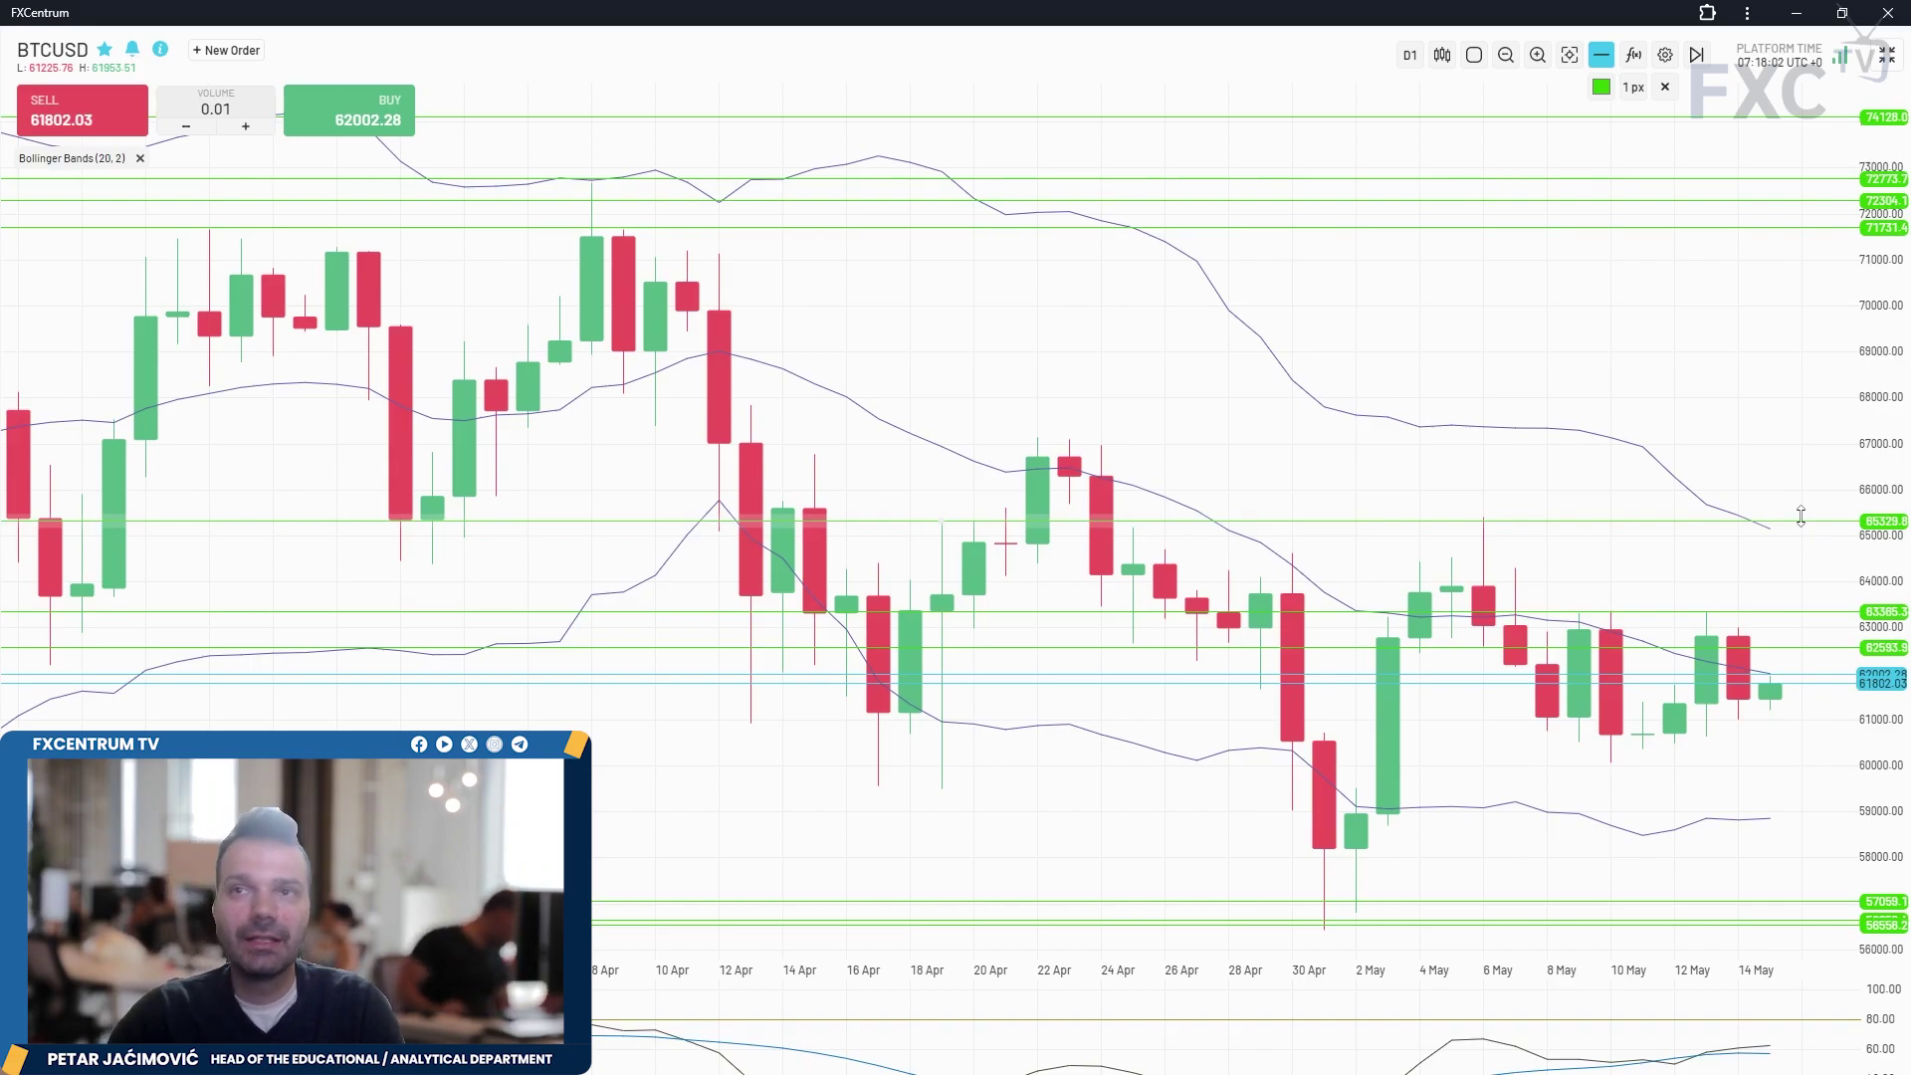
left_click_drag(1788, 901, 1773, 814)
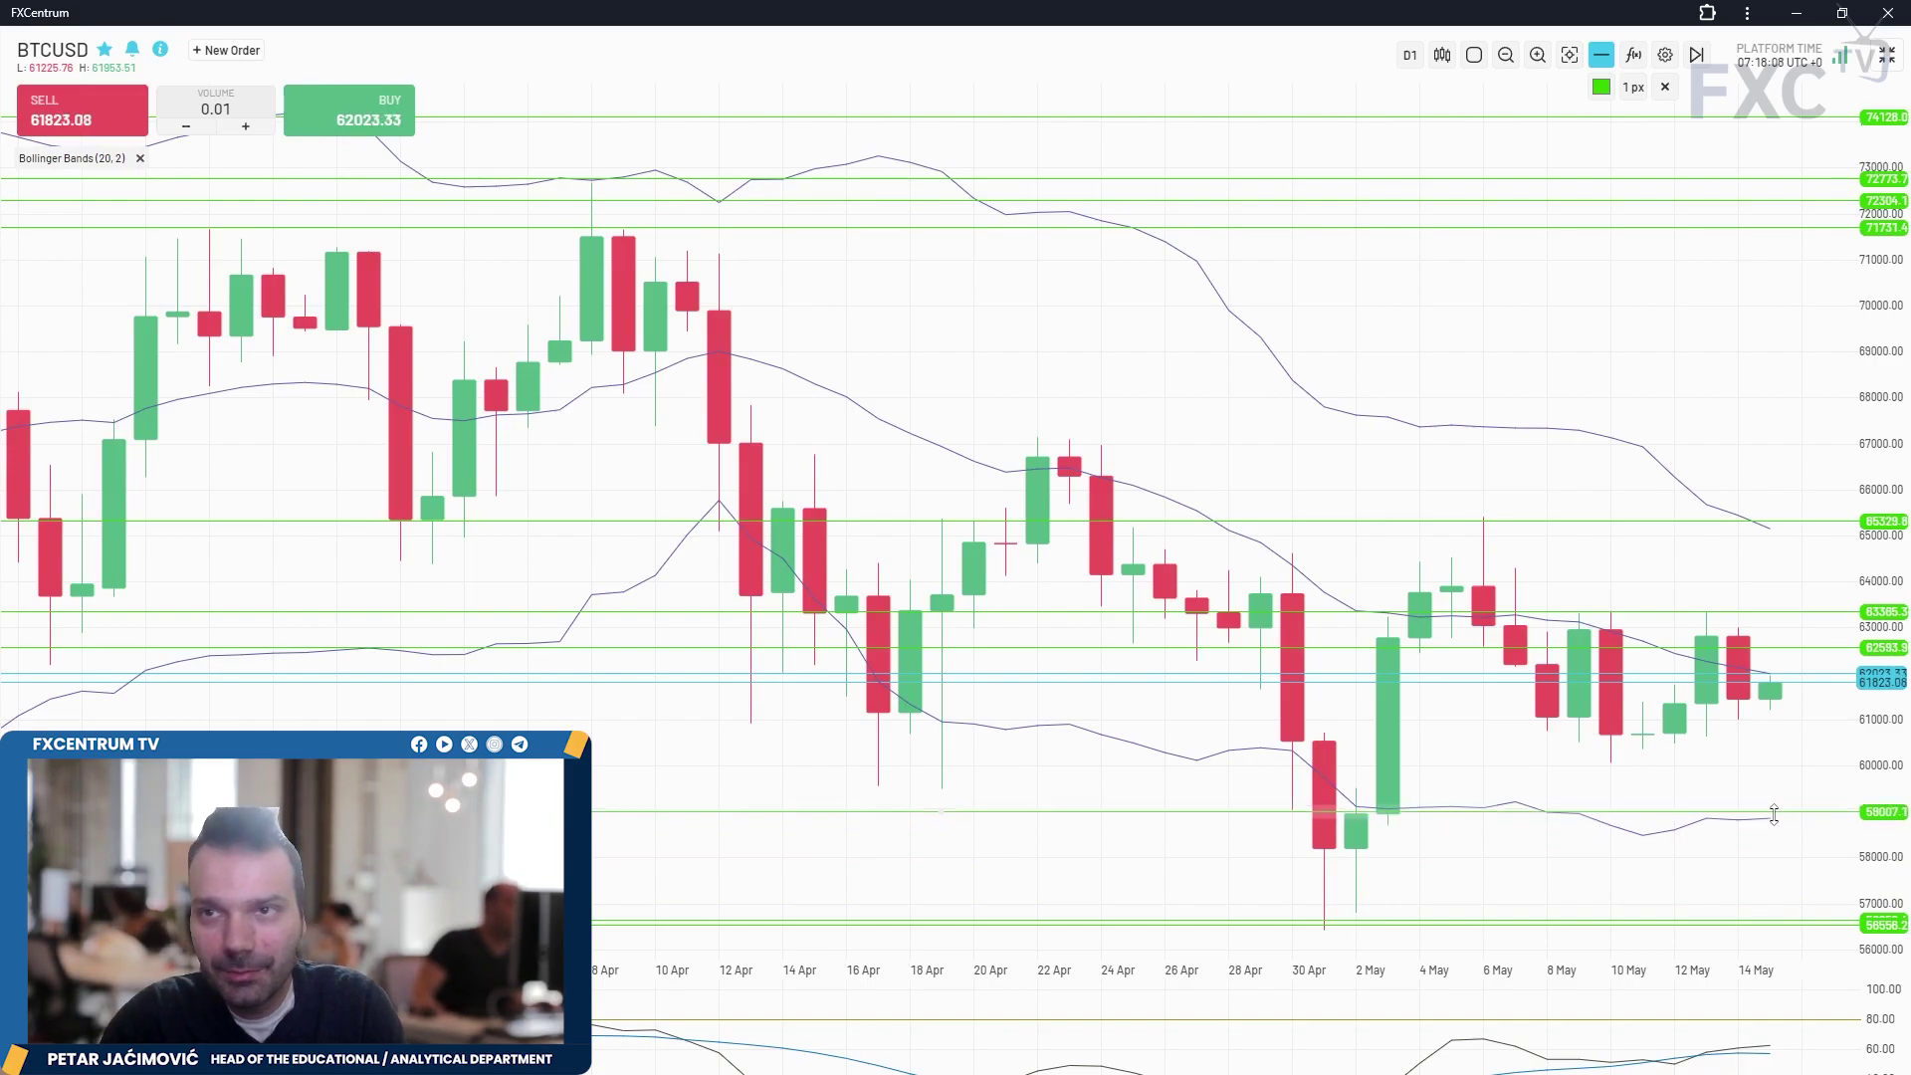
- Move the BTCUSD horizontal line just above 56558.2 to 56918.2 and examine the wider daily price history
left_click(1803, 907)
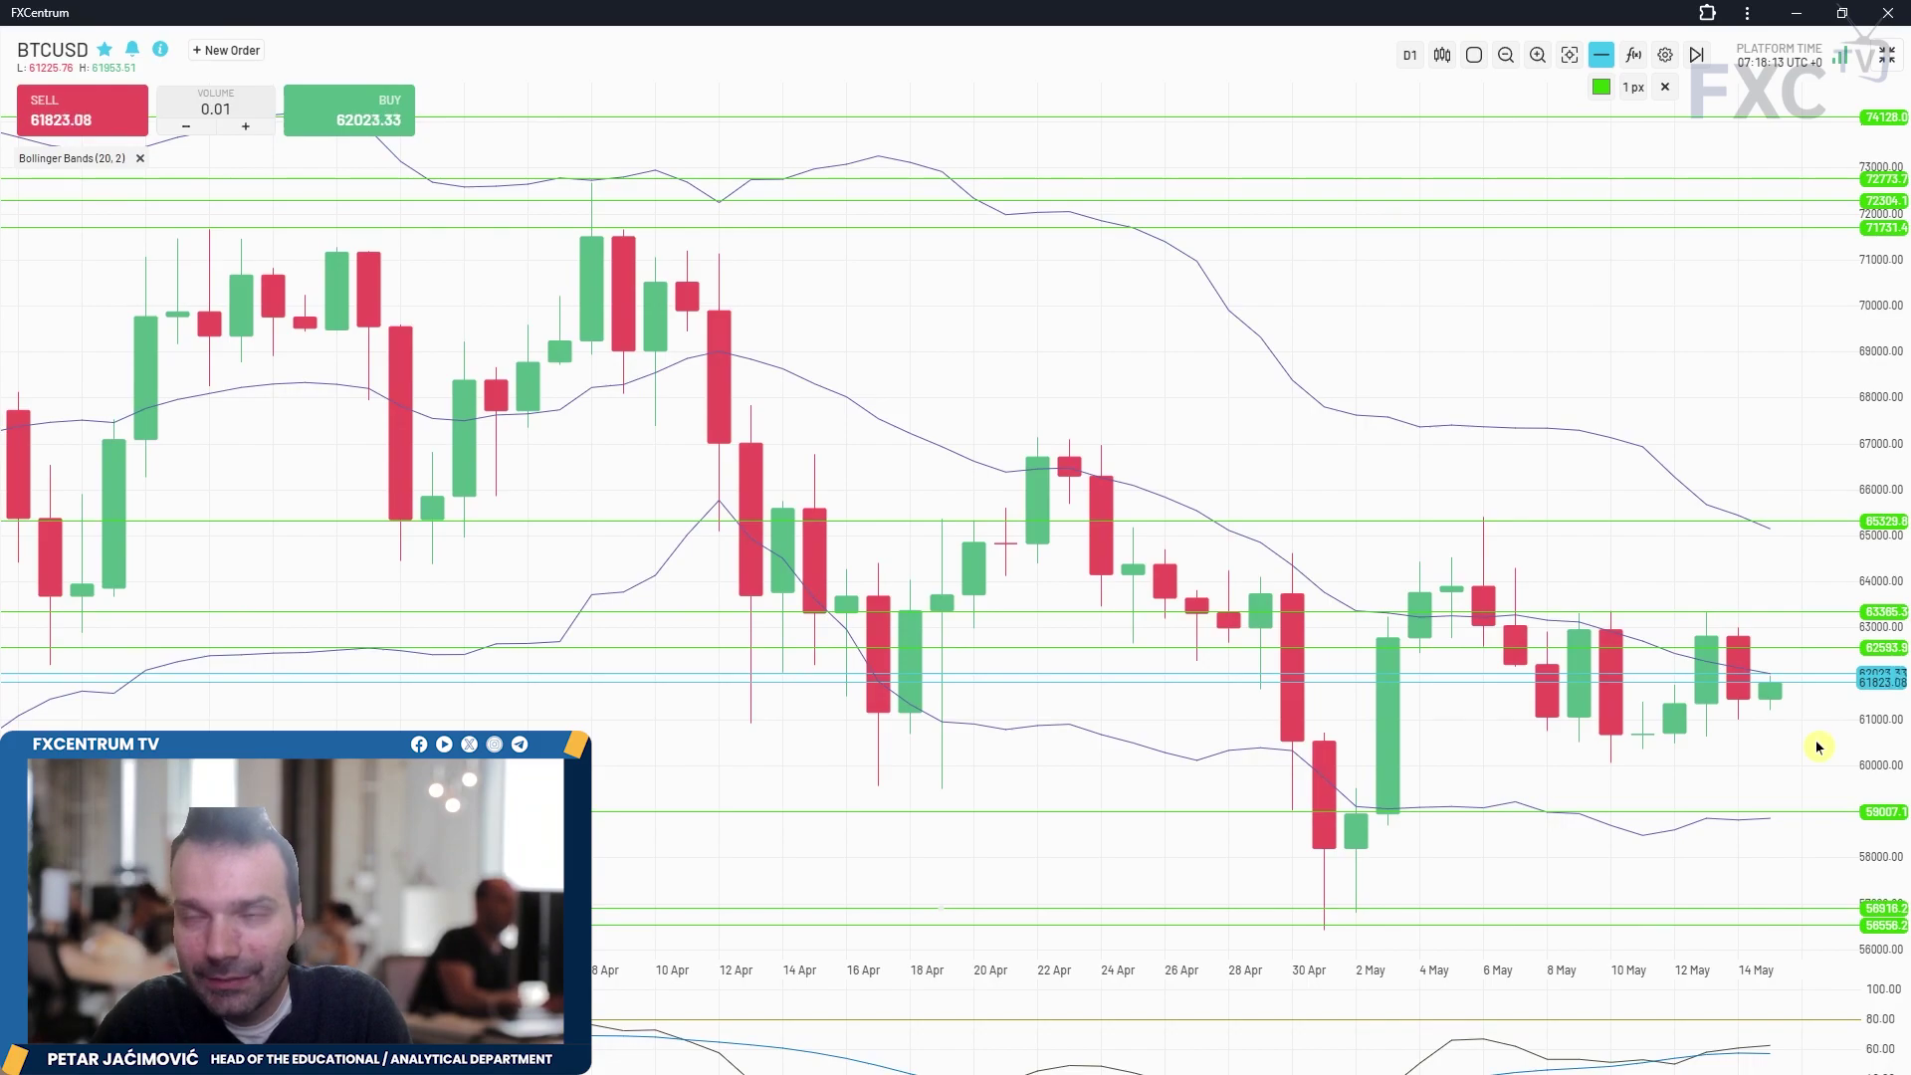
left_click(1742, 672)
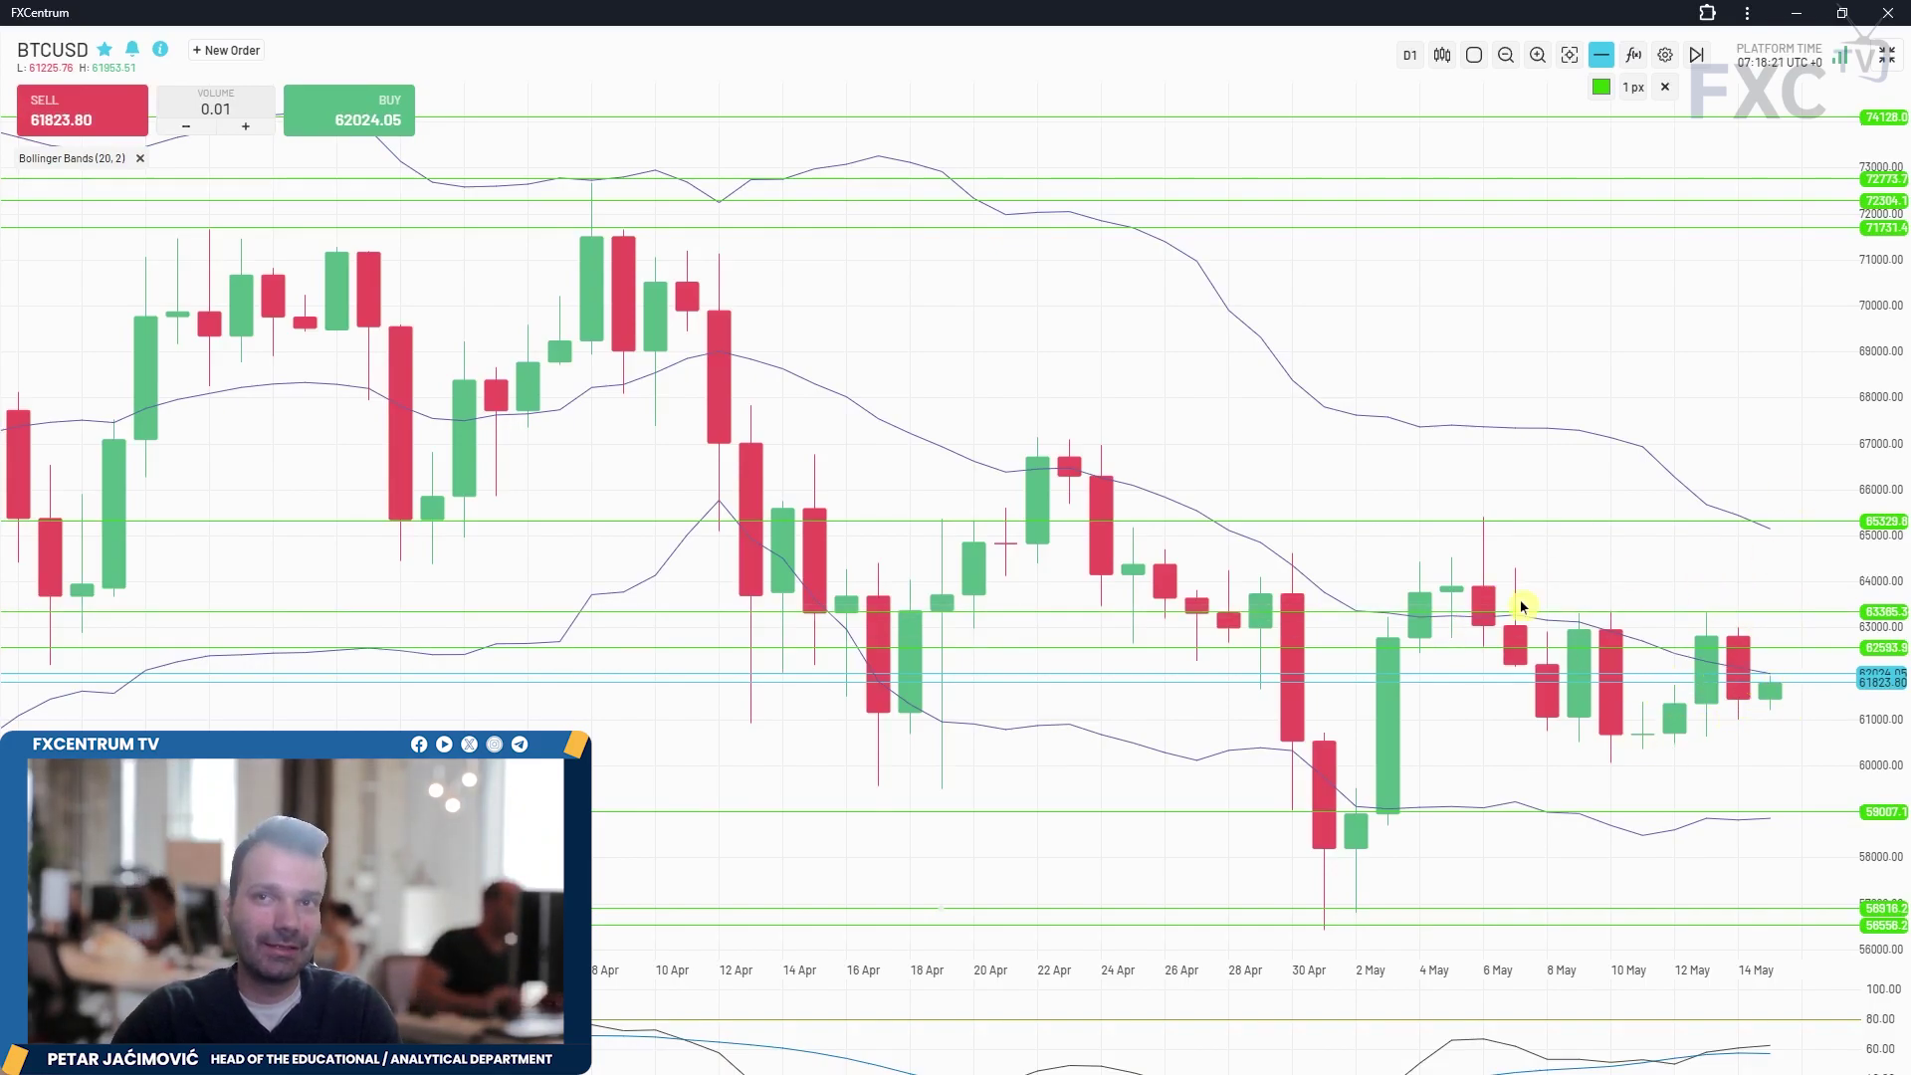
scroll(1587, 696, "down", 3)
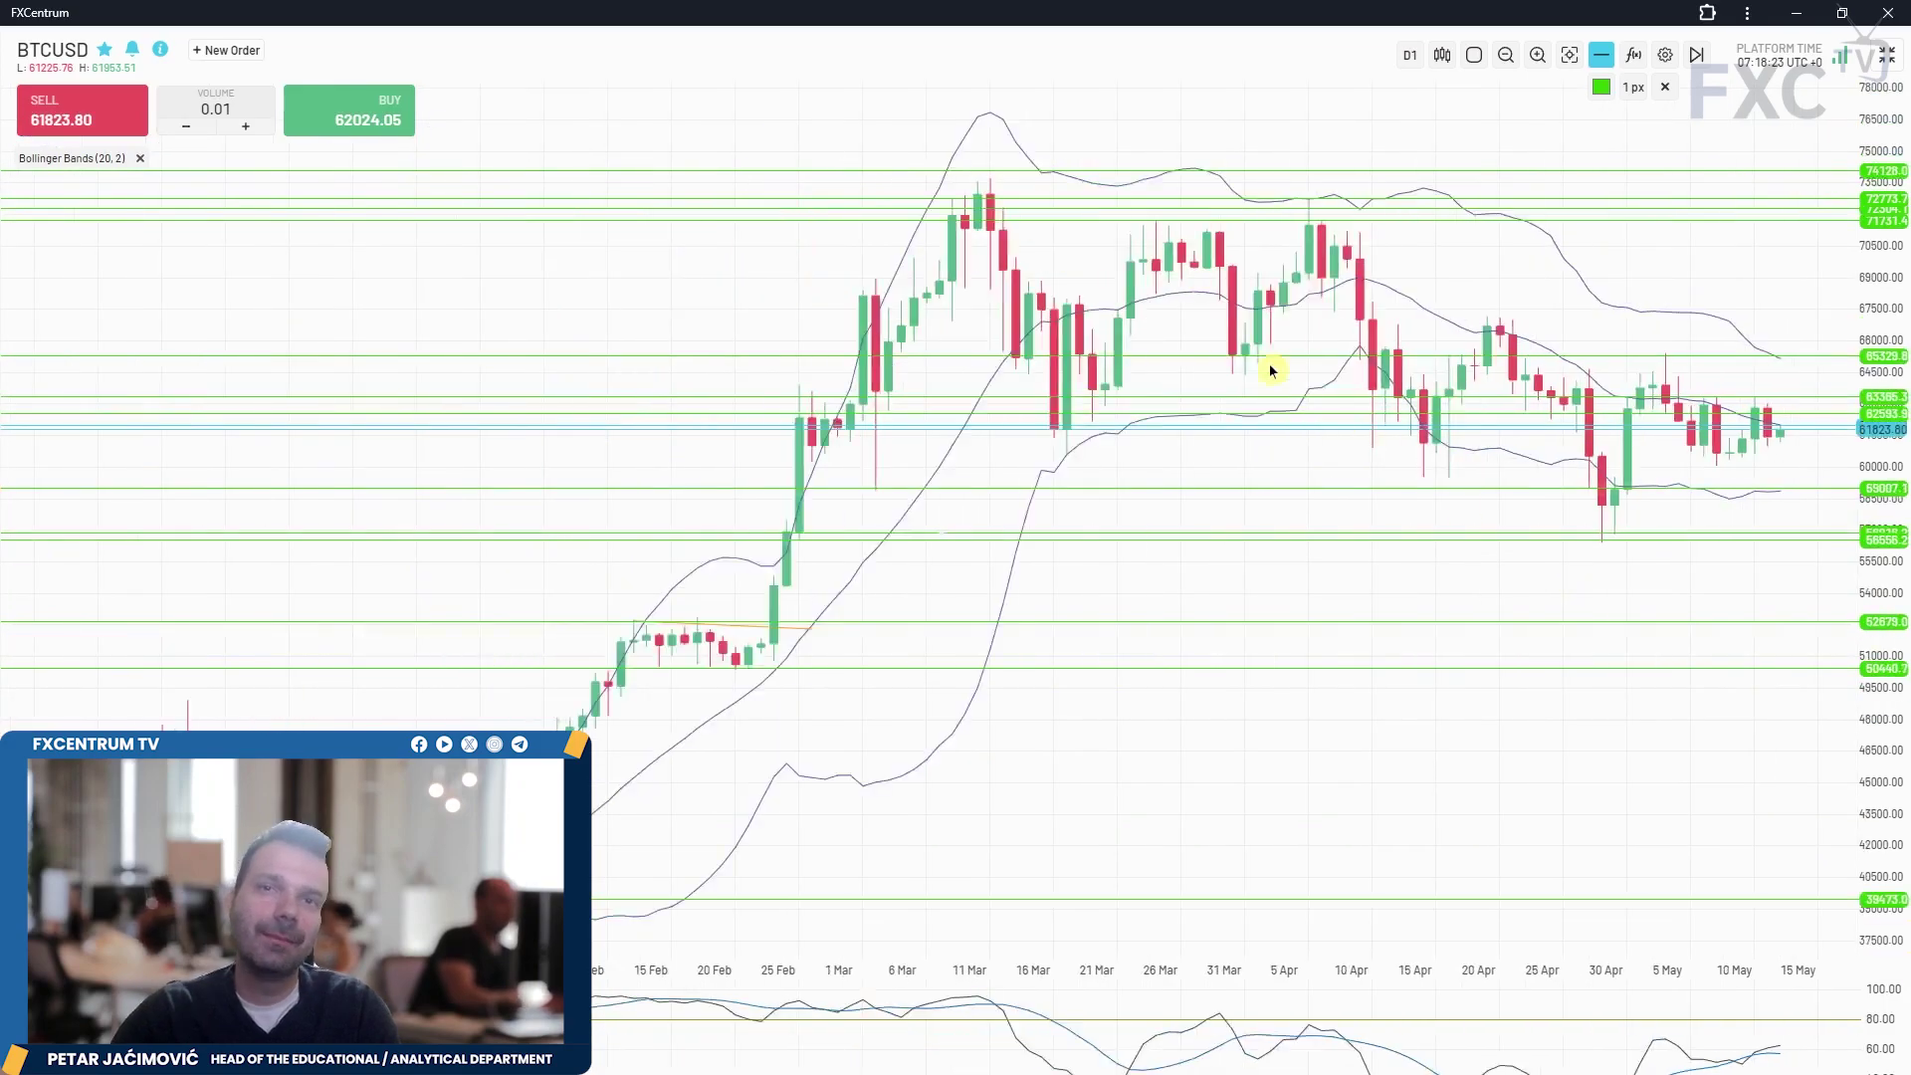
scroll(1689, 499, "up", 3)
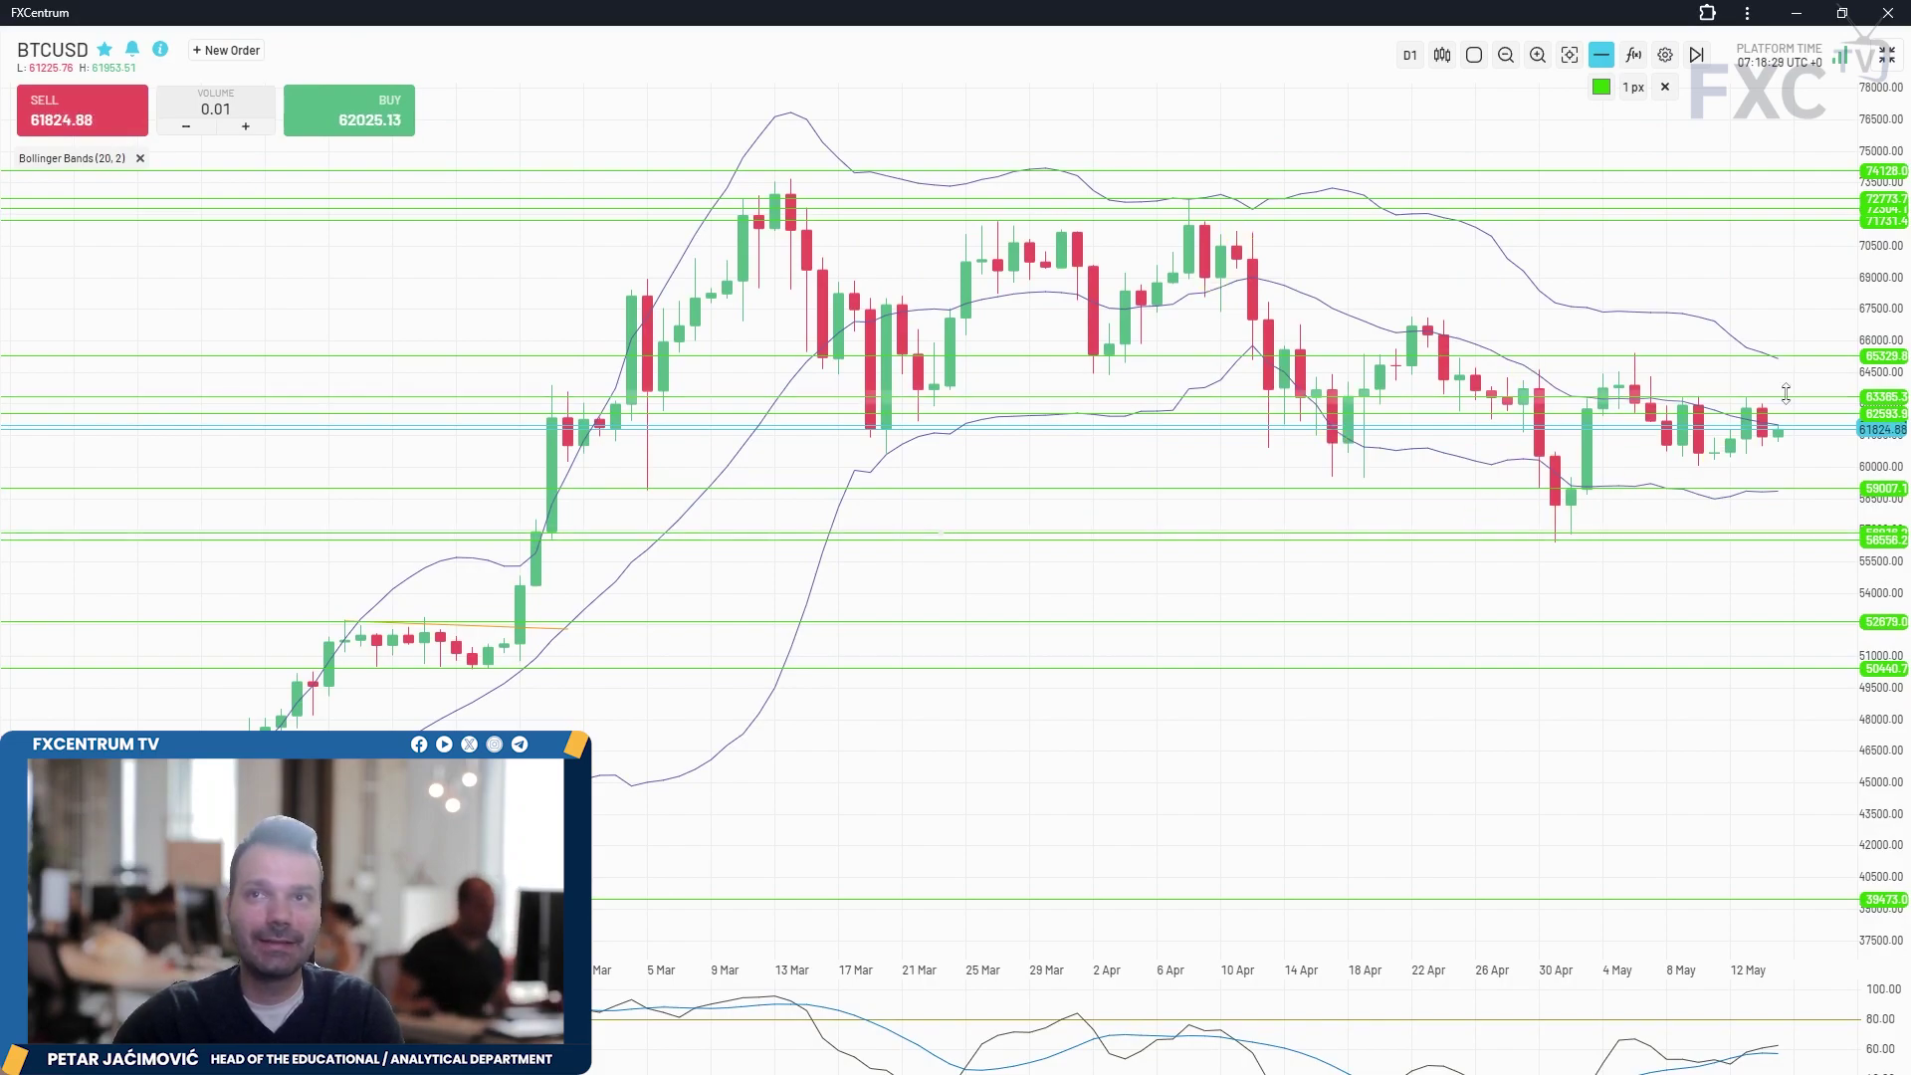
- Open the XAUUSD daily chart from the favorites and view its recent candles full screen
left_click(1887, 54)
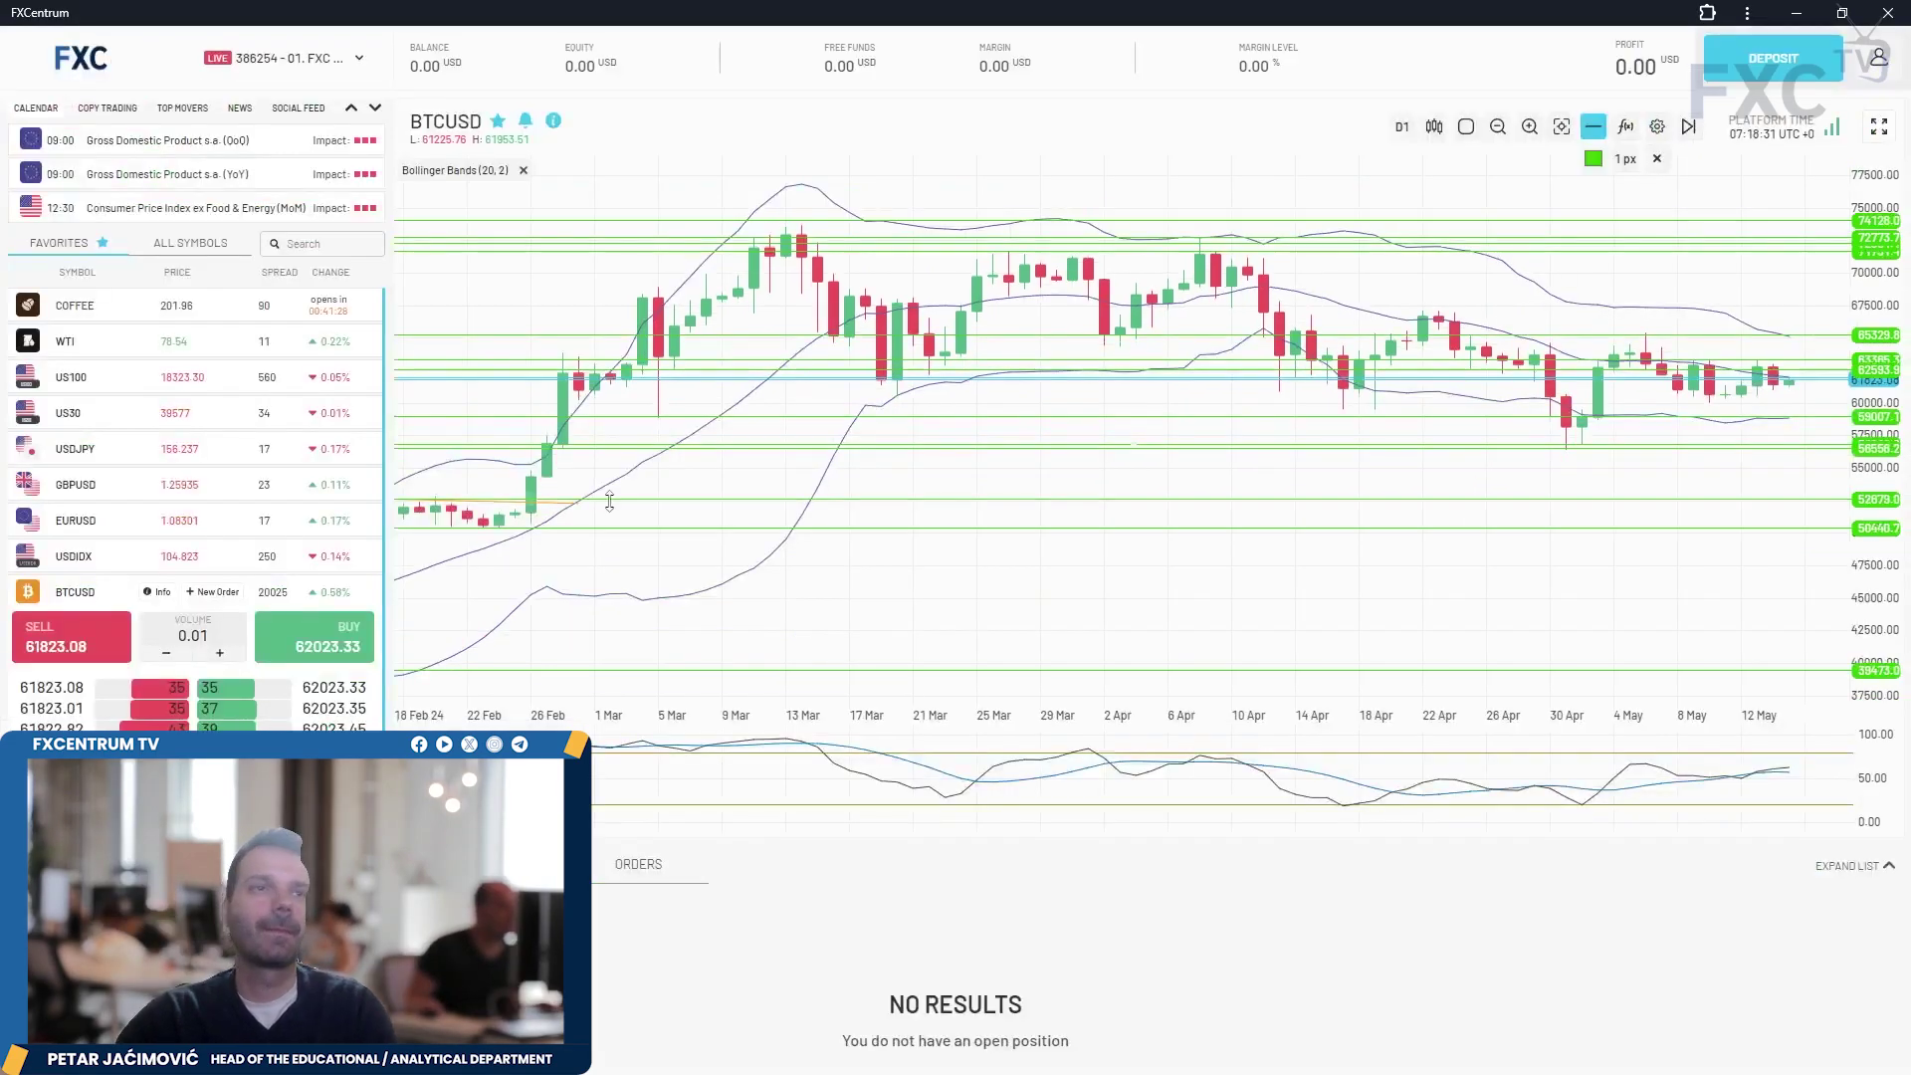
scroll(117, 522, "down", 1)
left_click(128, 722)
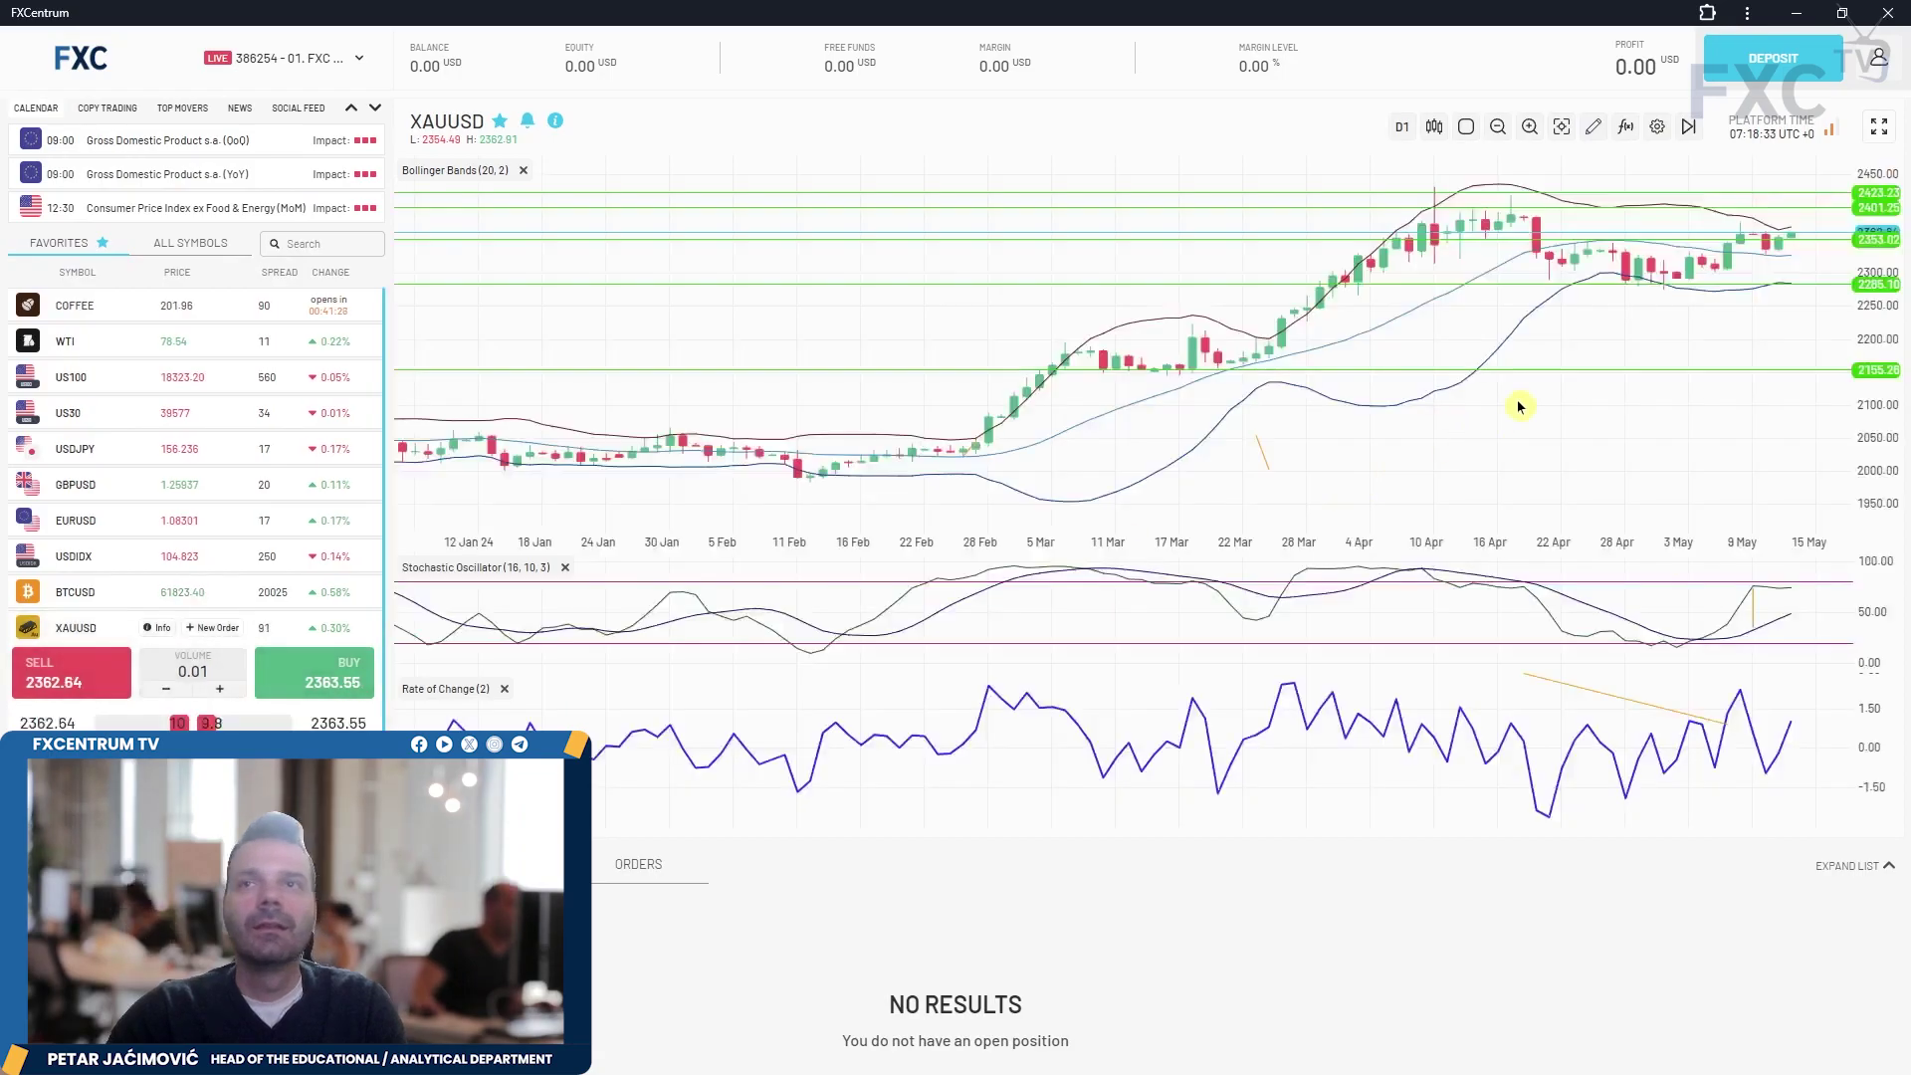
left_click(1879, 125)
scroll(1556, 314, "up", 3)
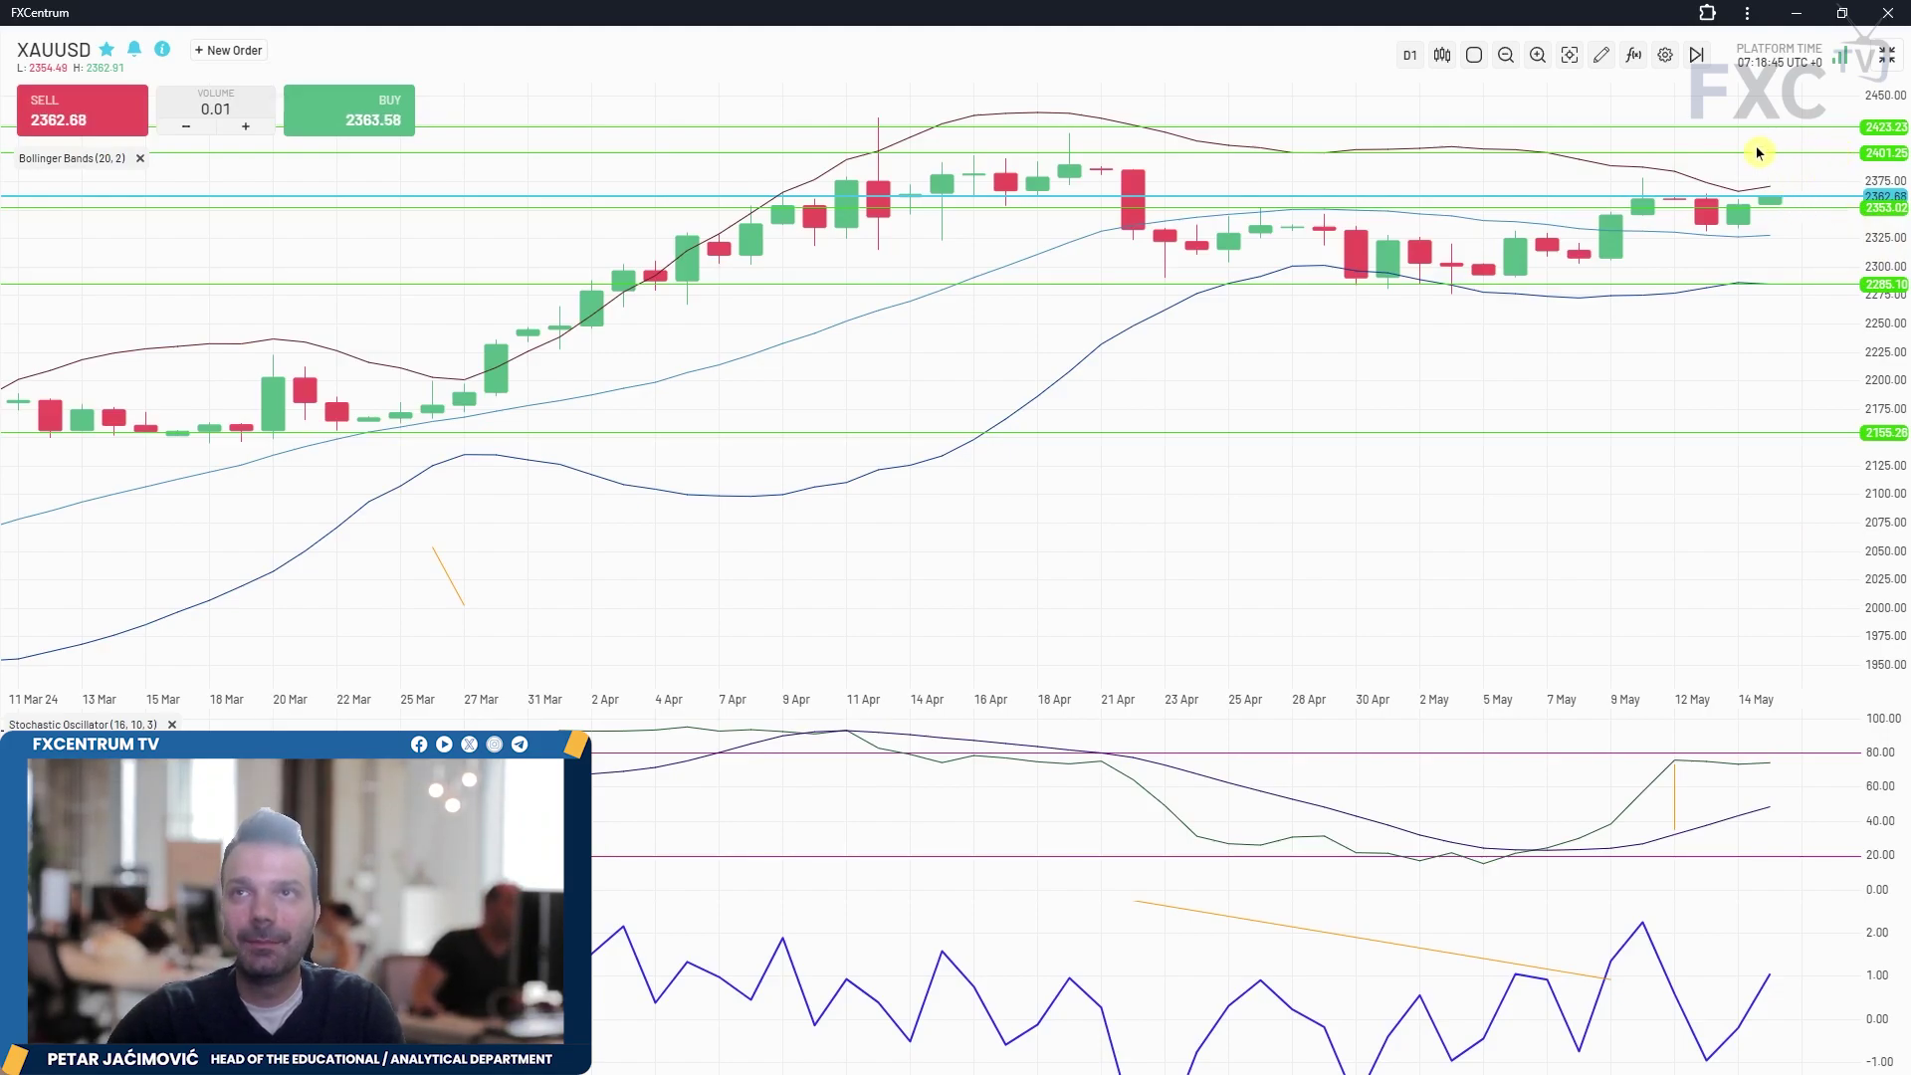
- Move the highest XAUUSD horizontal line to 2378.82 and the lowest one to 2430.77
left_click_drag(1767, 127, 1812, 183)
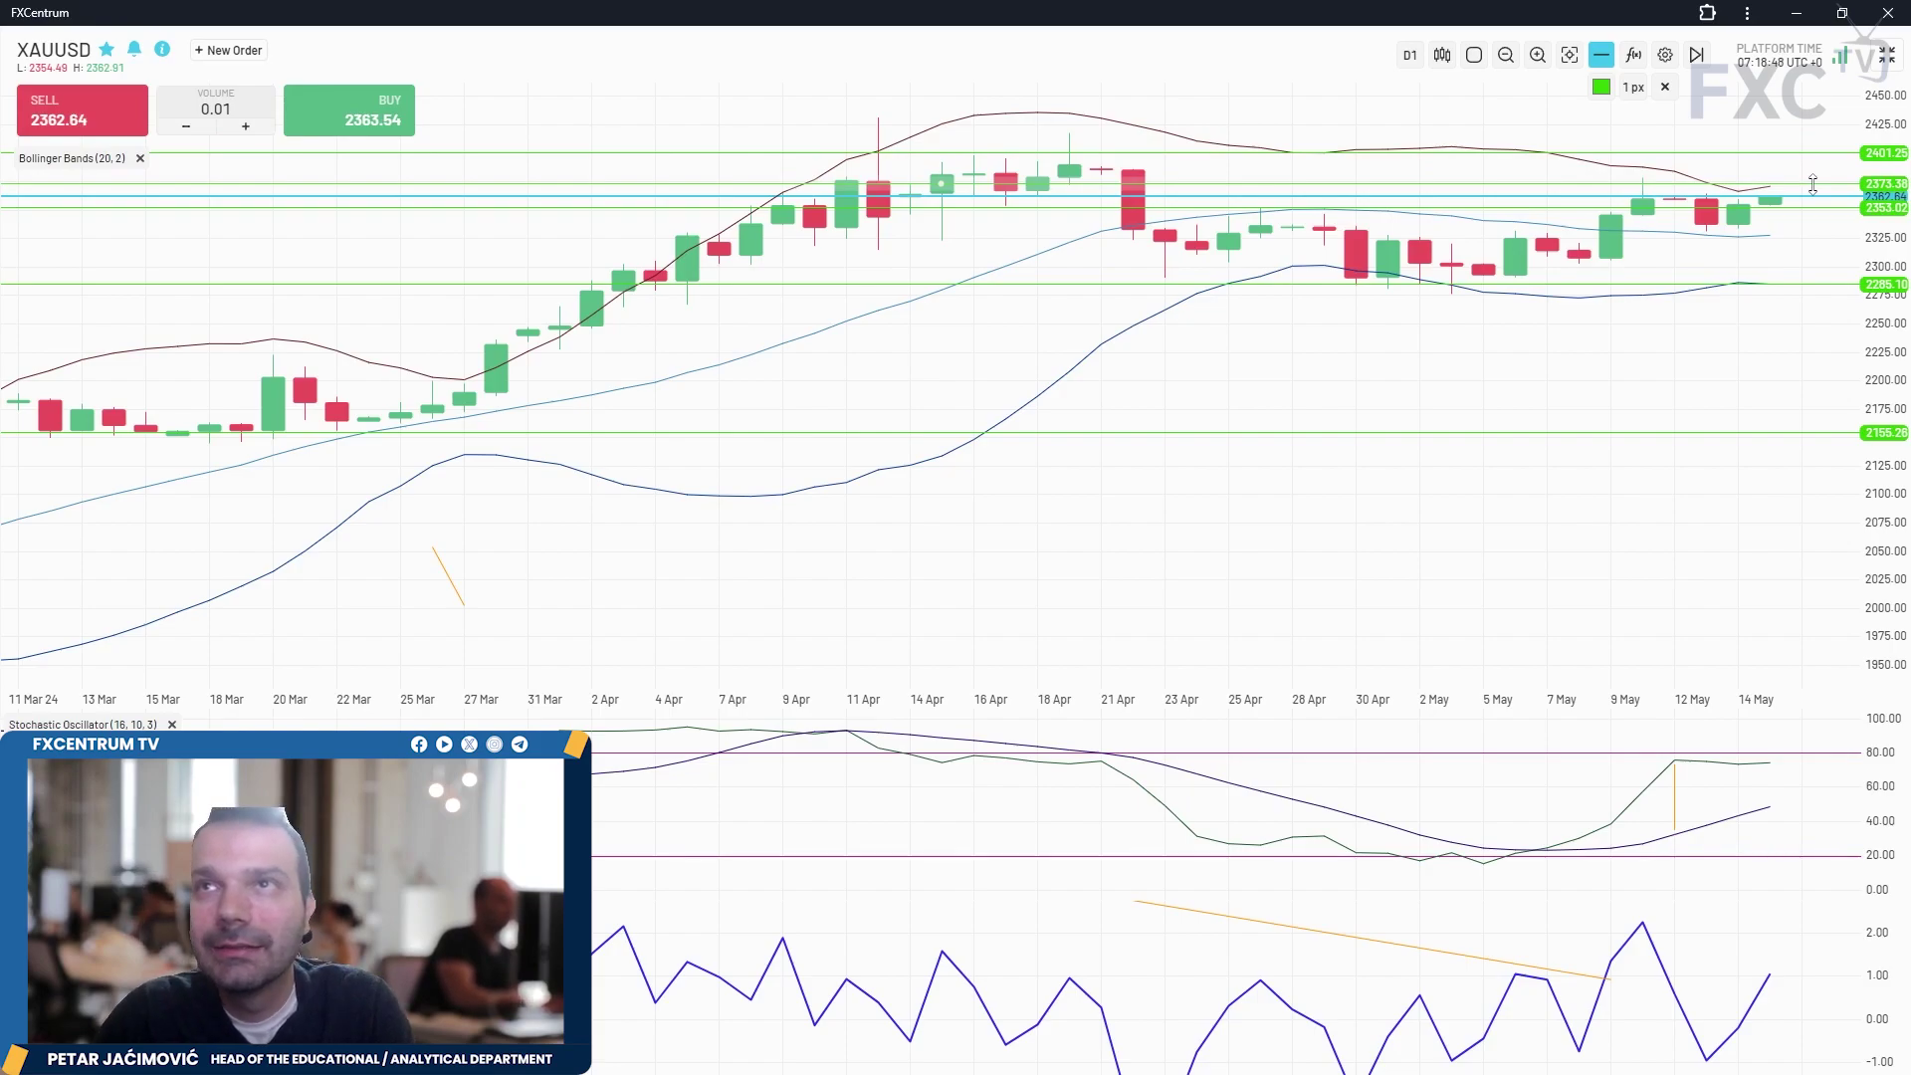
left_click_drag(1818, 175, 1789, 178)
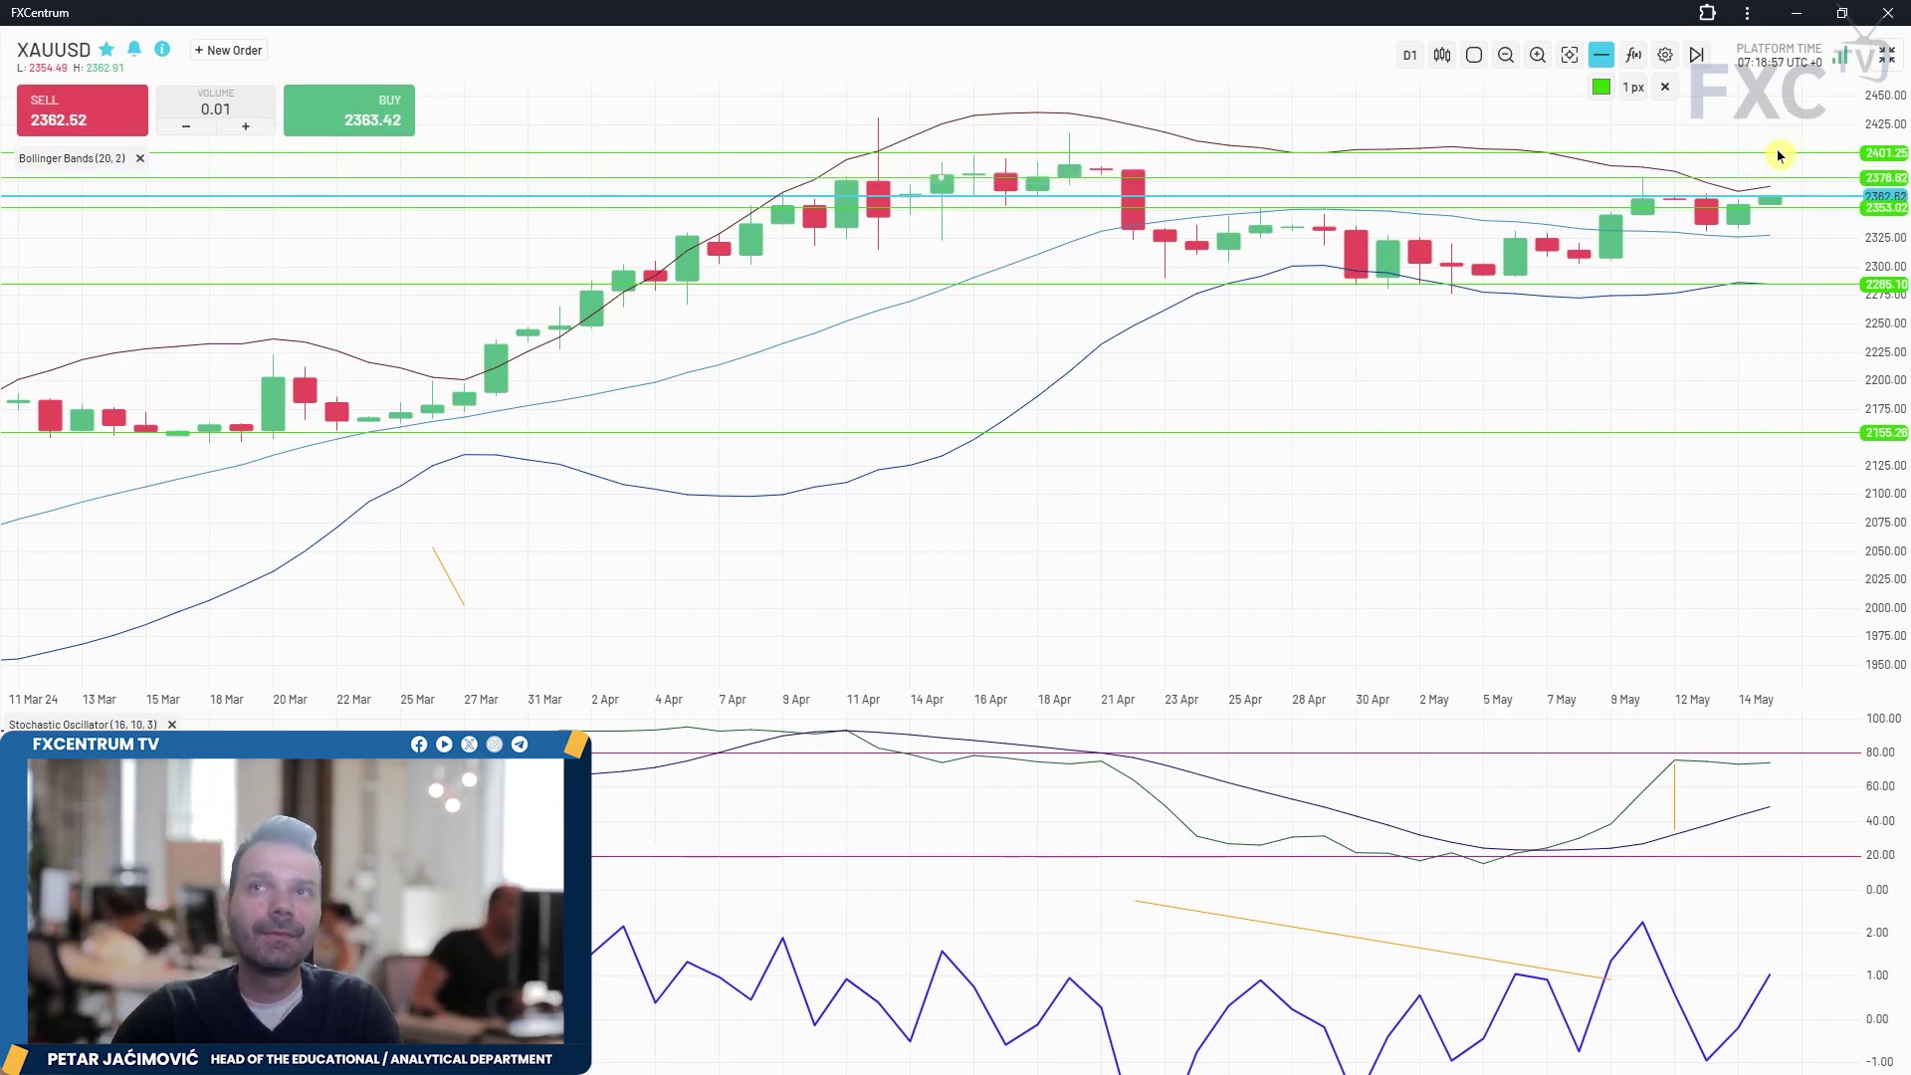
left_click_drag(1754, 430, 1773, 117)
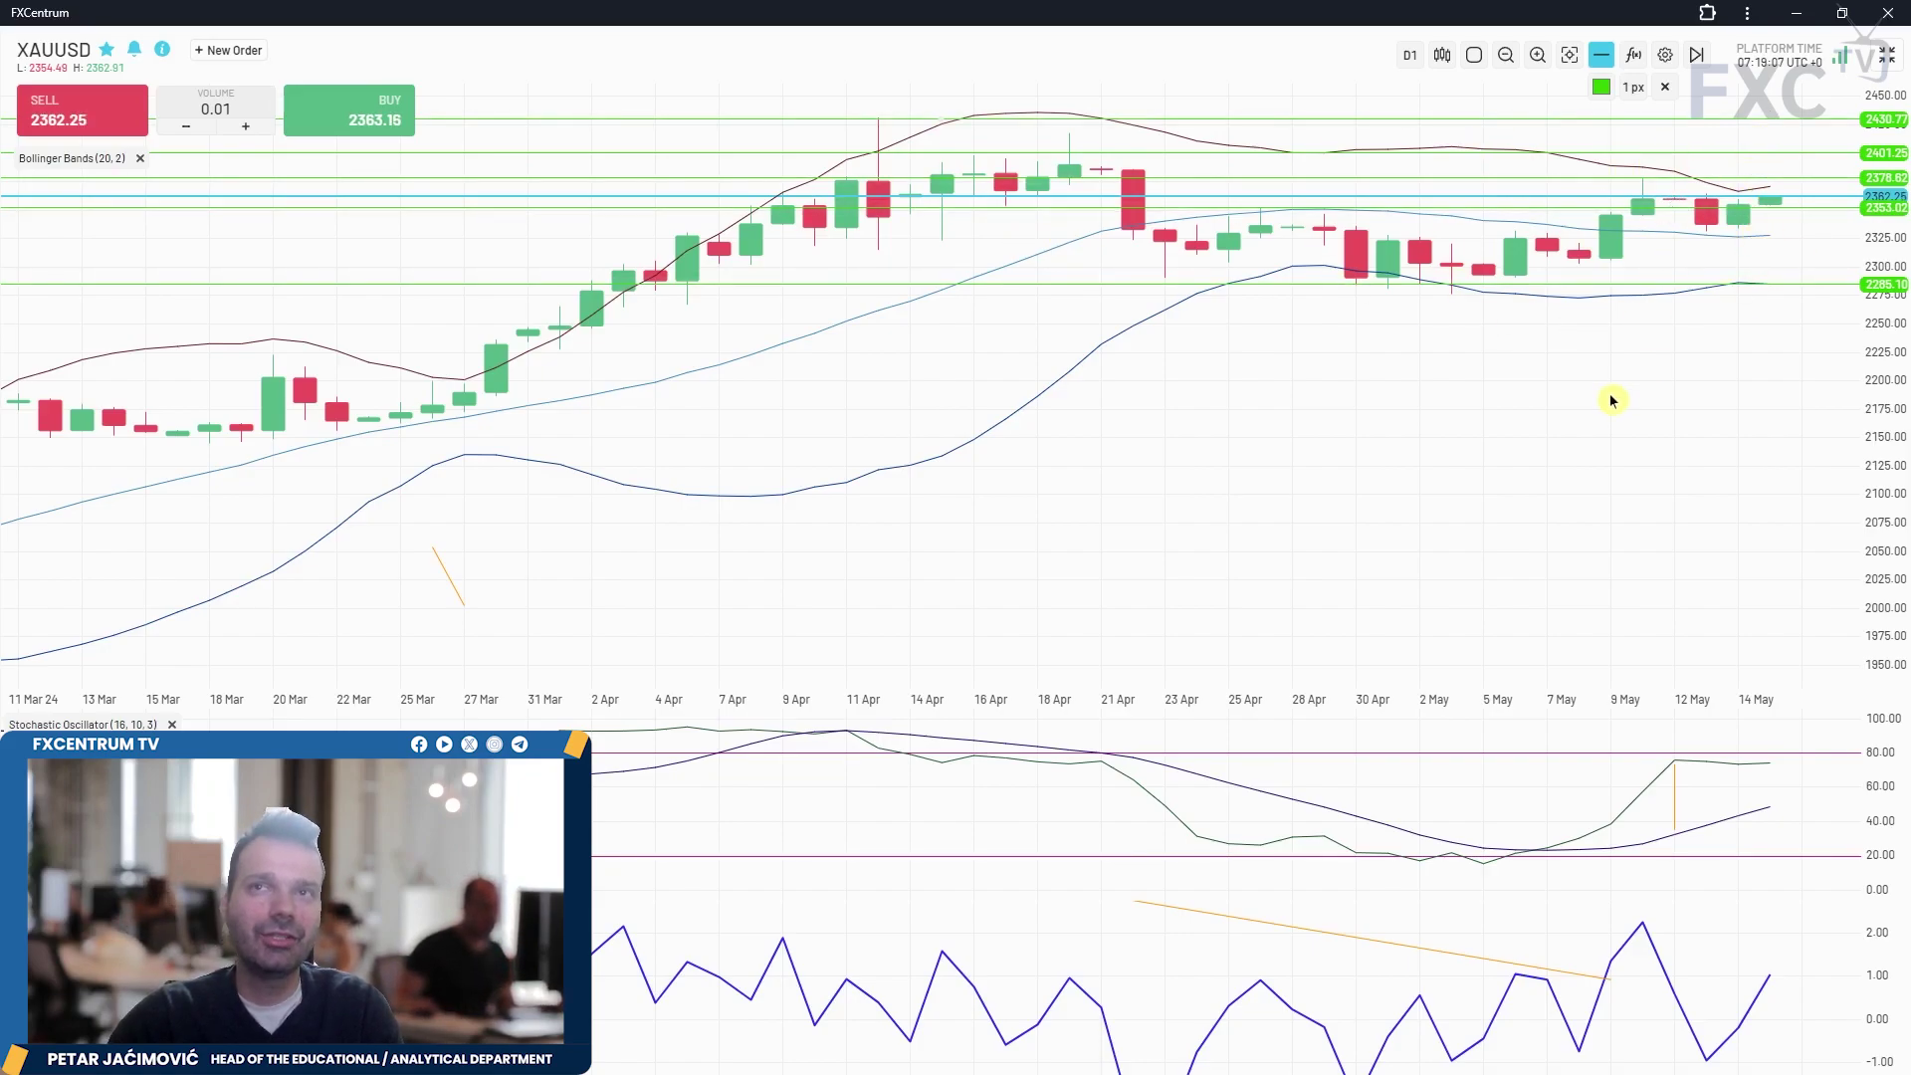
- Examine XAUUSD on the H1 timeframe and return to the daily chart
left_click(1409, 55)
left_click(1406, 184)
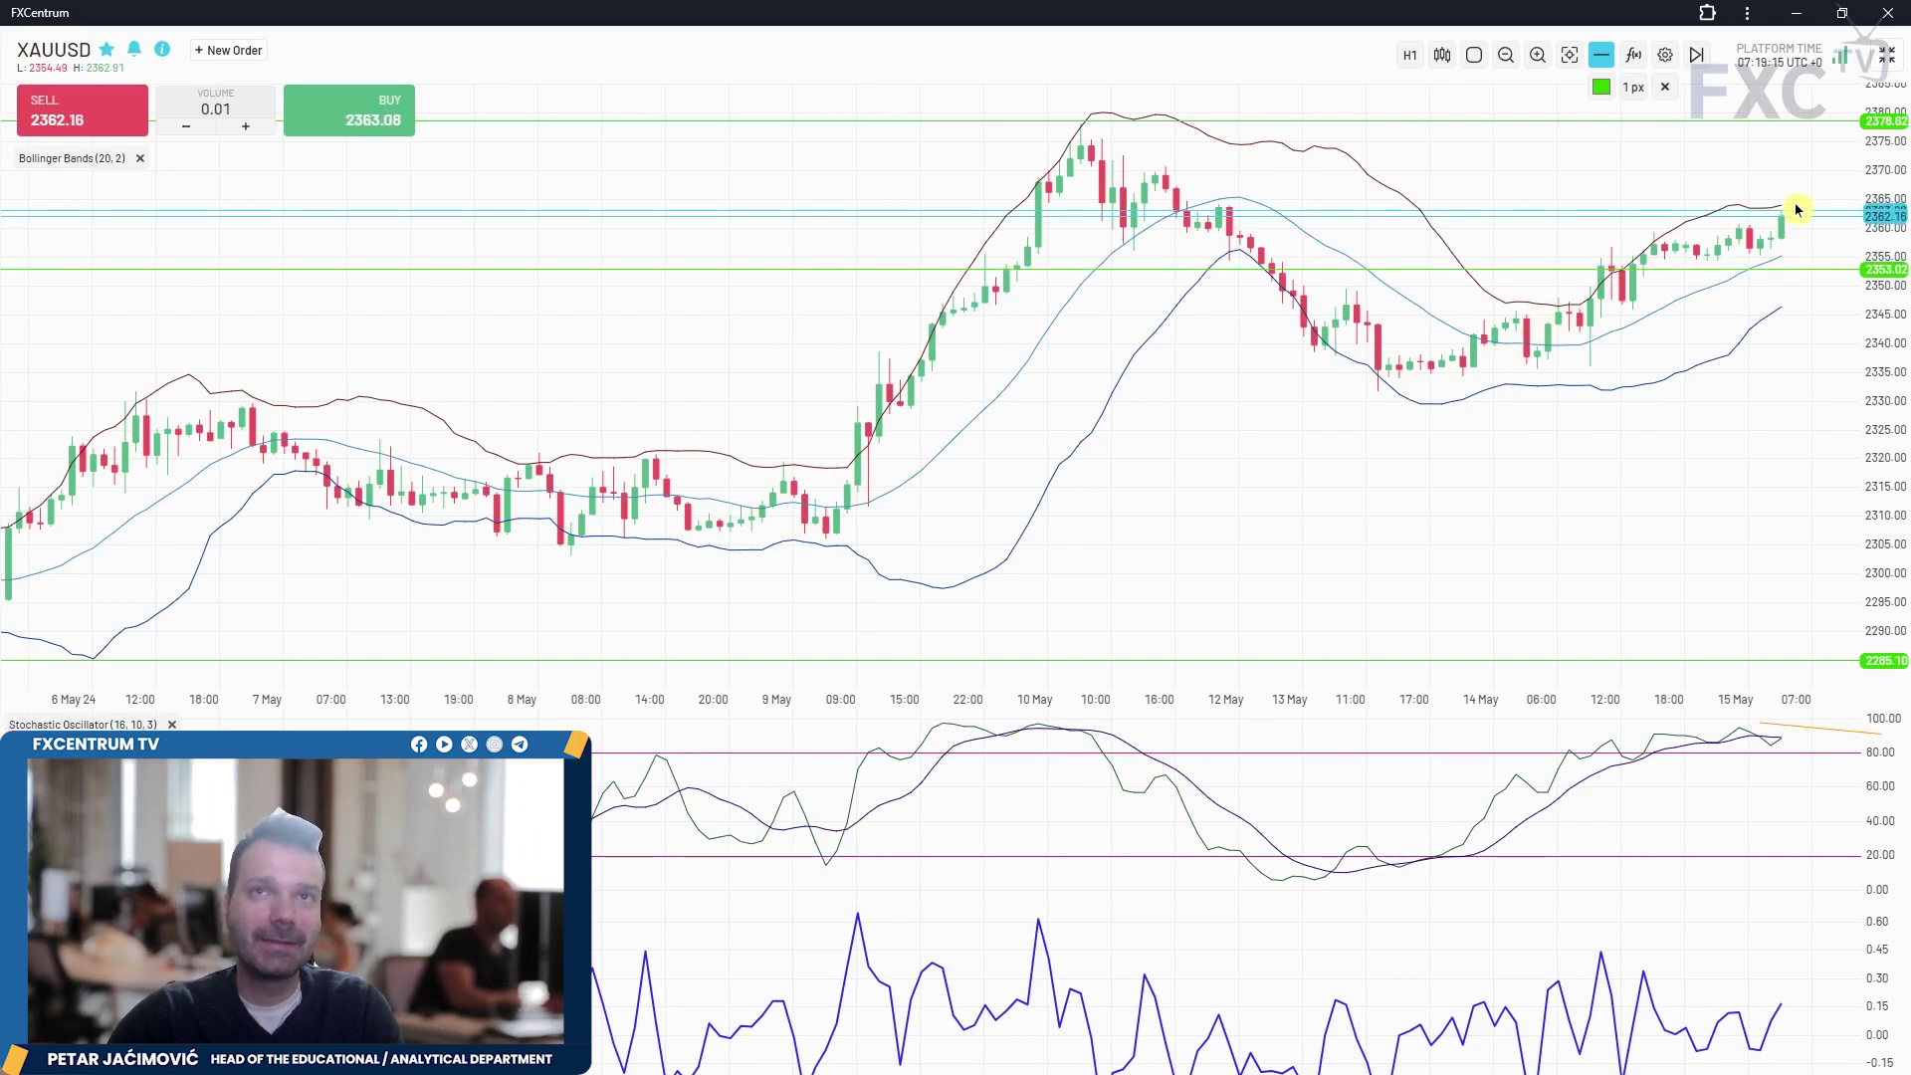
left_click(1410, 55)
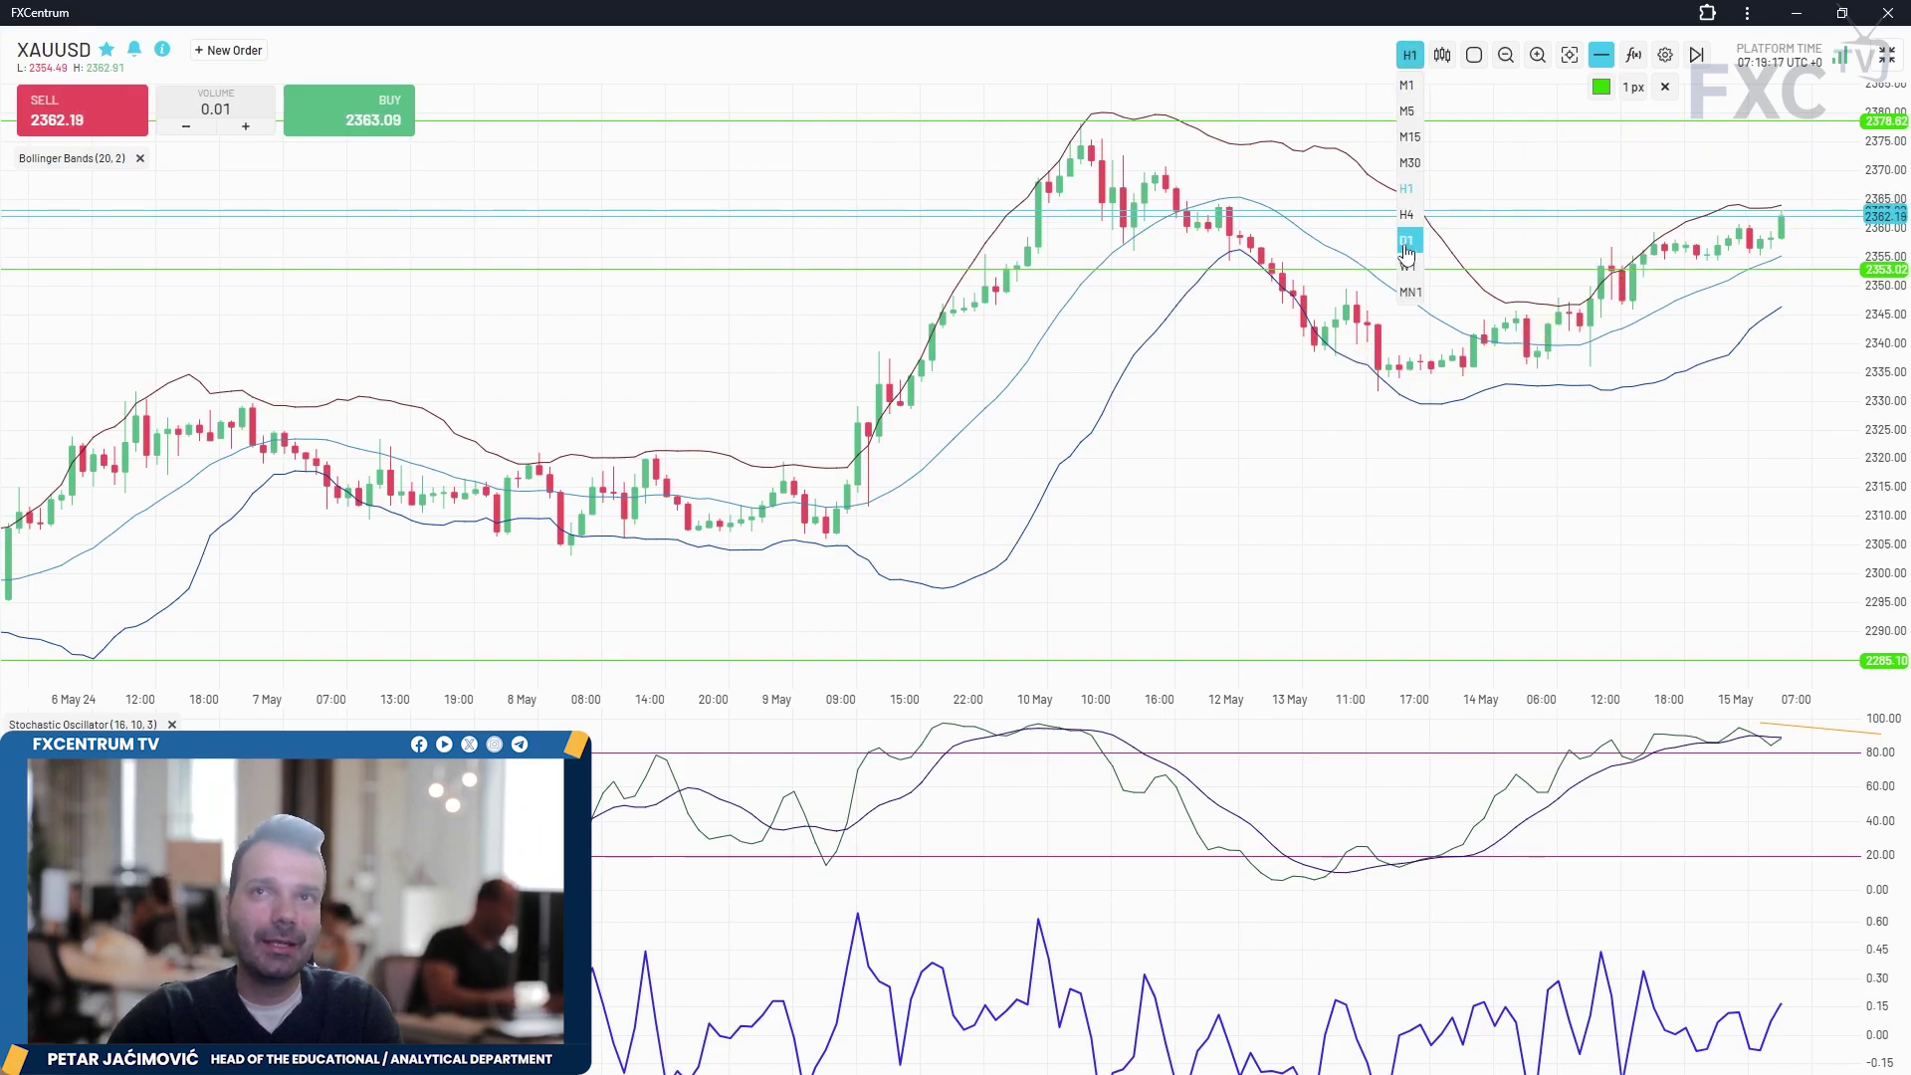
left_click(1405, 240)
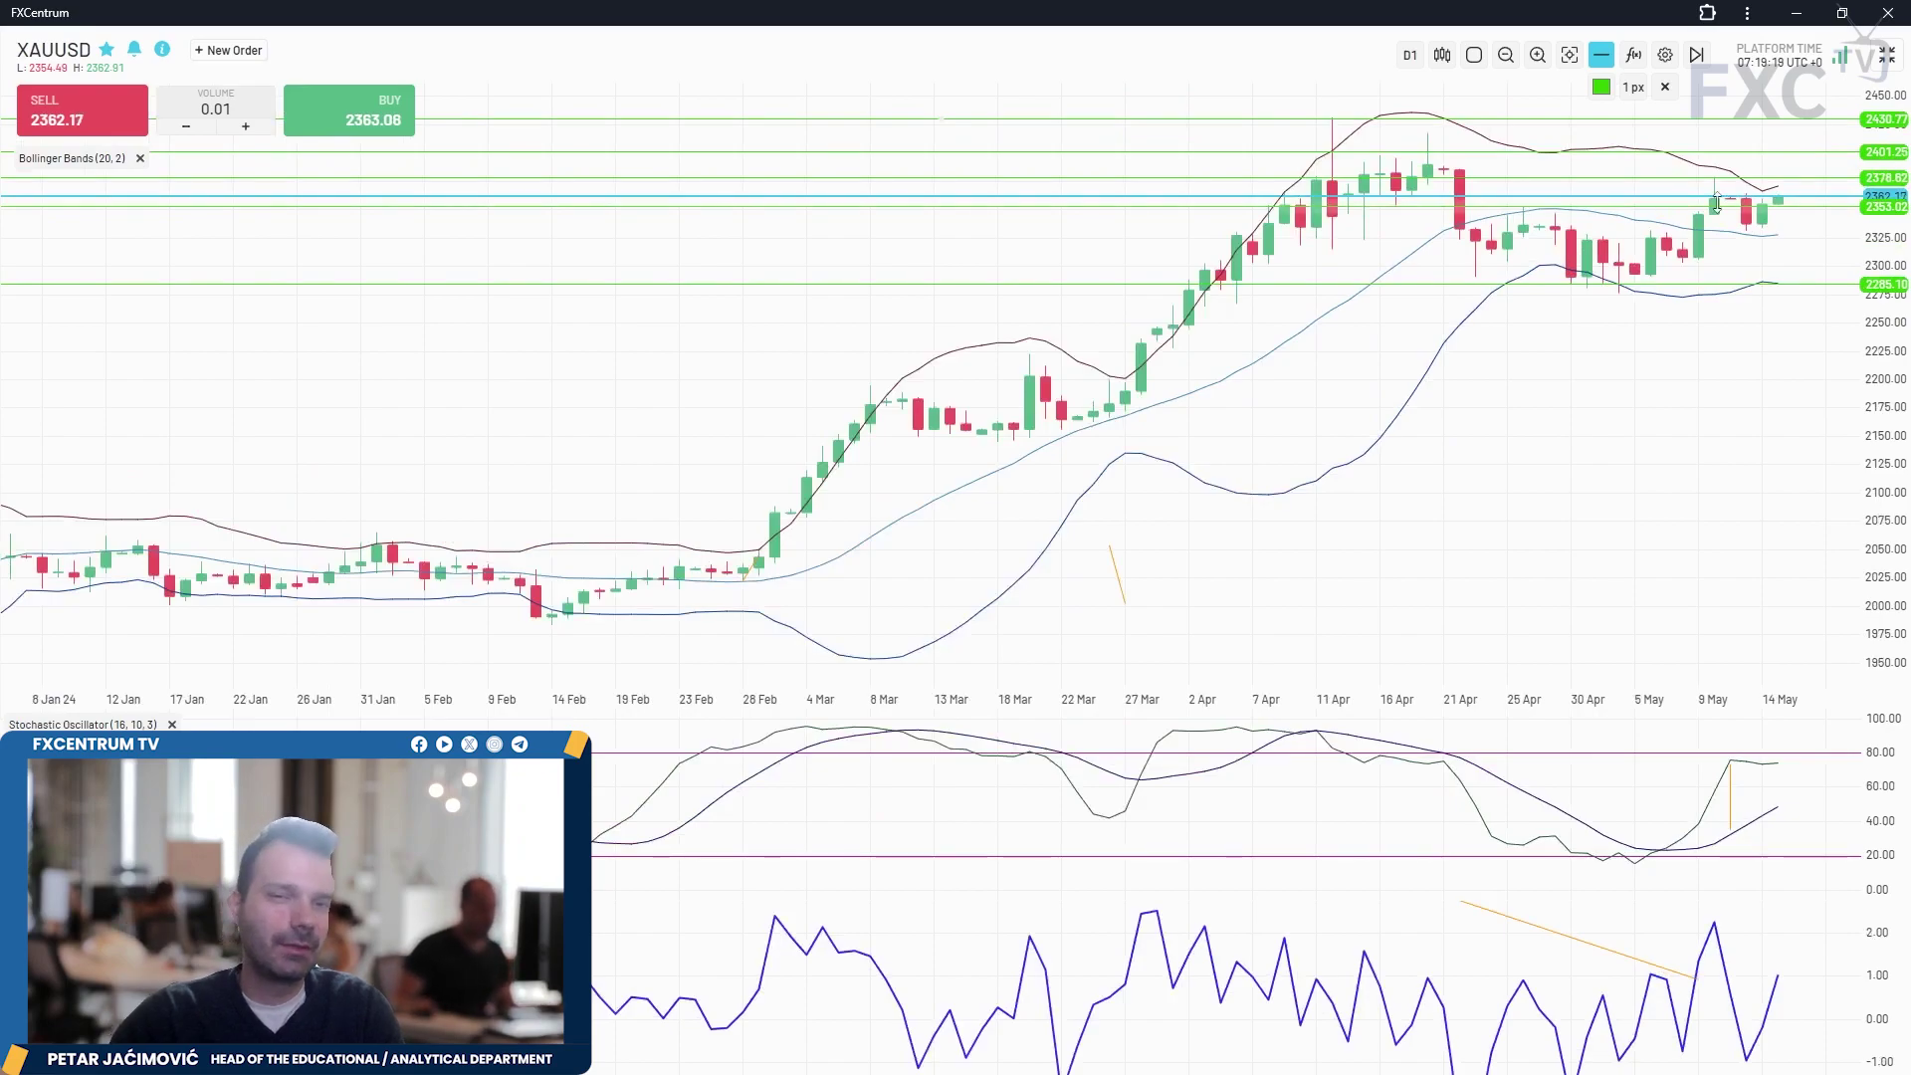
scroll(1786, 195, "up", 2)
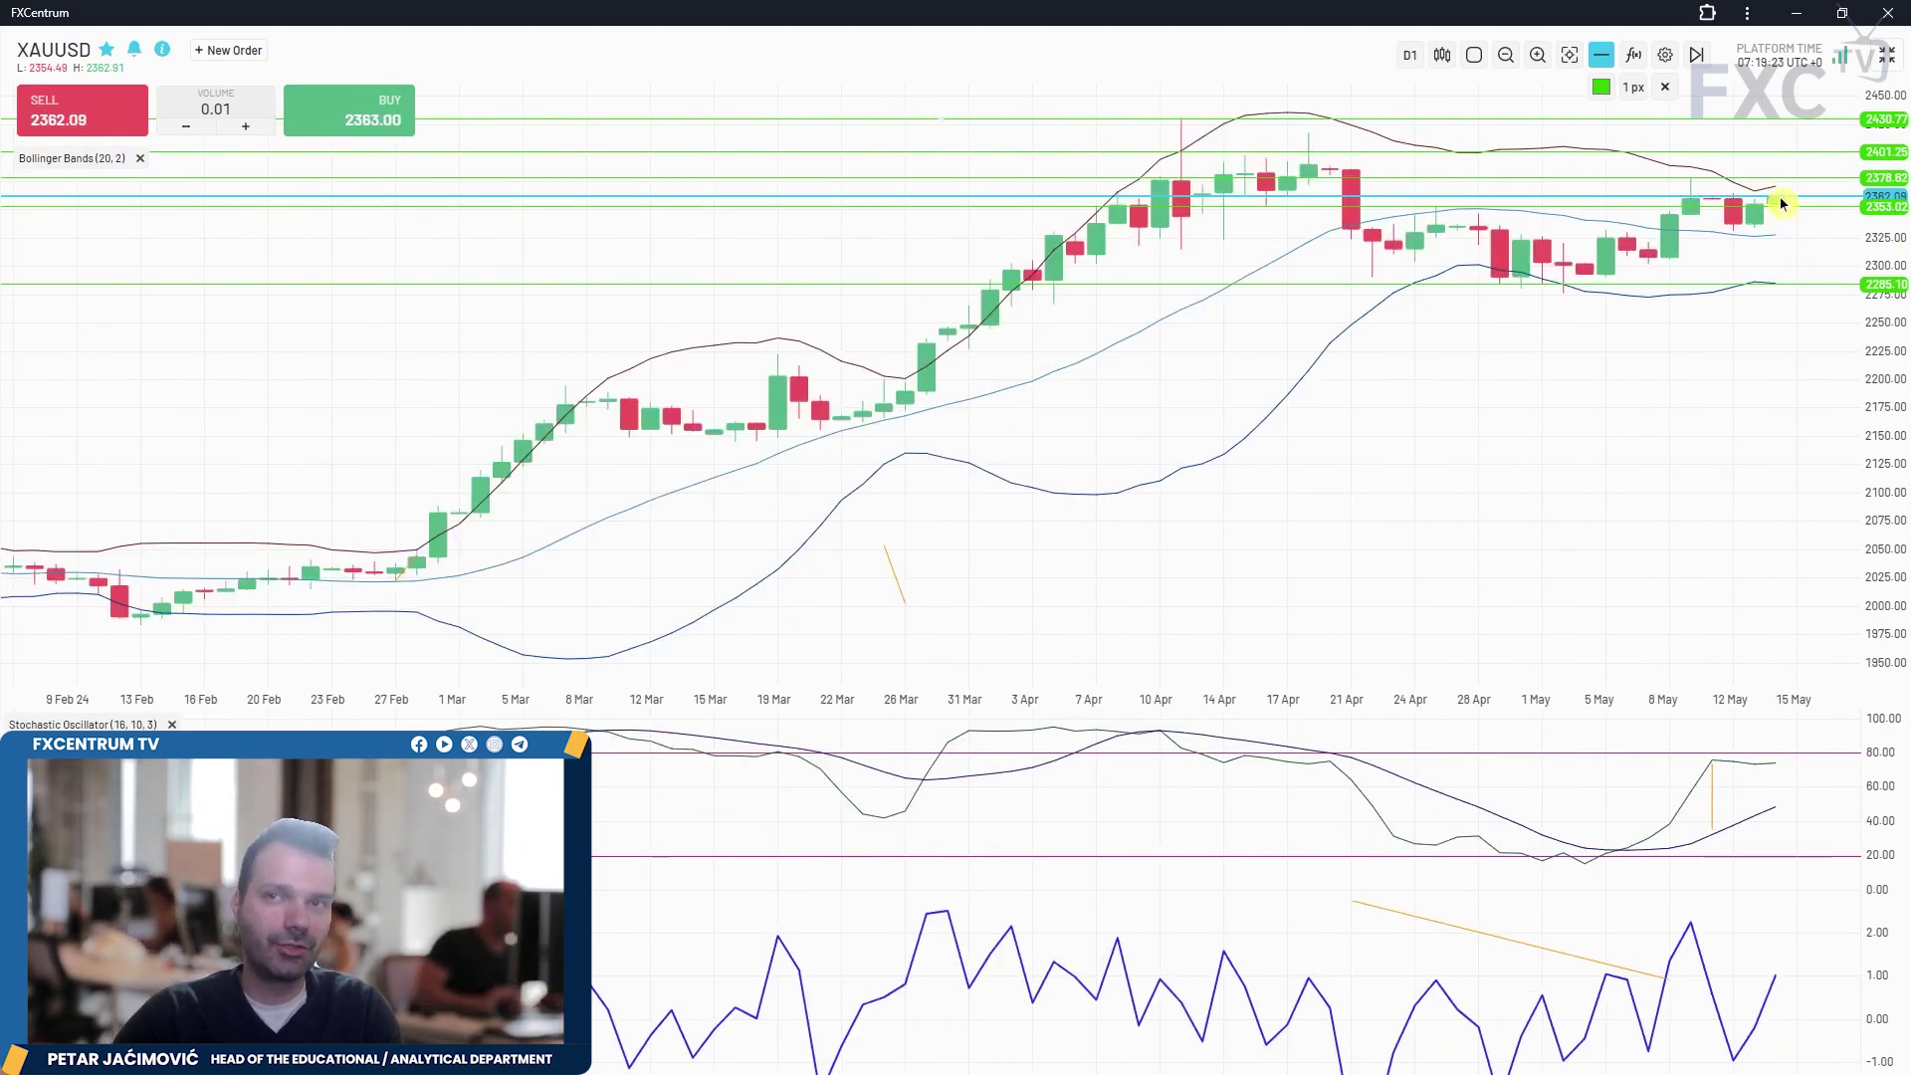
- Compare the stochastic line gap at the latest candle using the orange vertical line, and move the lowest XAUUSD horizontal line to 2277.18
left_click(1713, 768)
left_click_drag(1716, 793, 1776, 793)
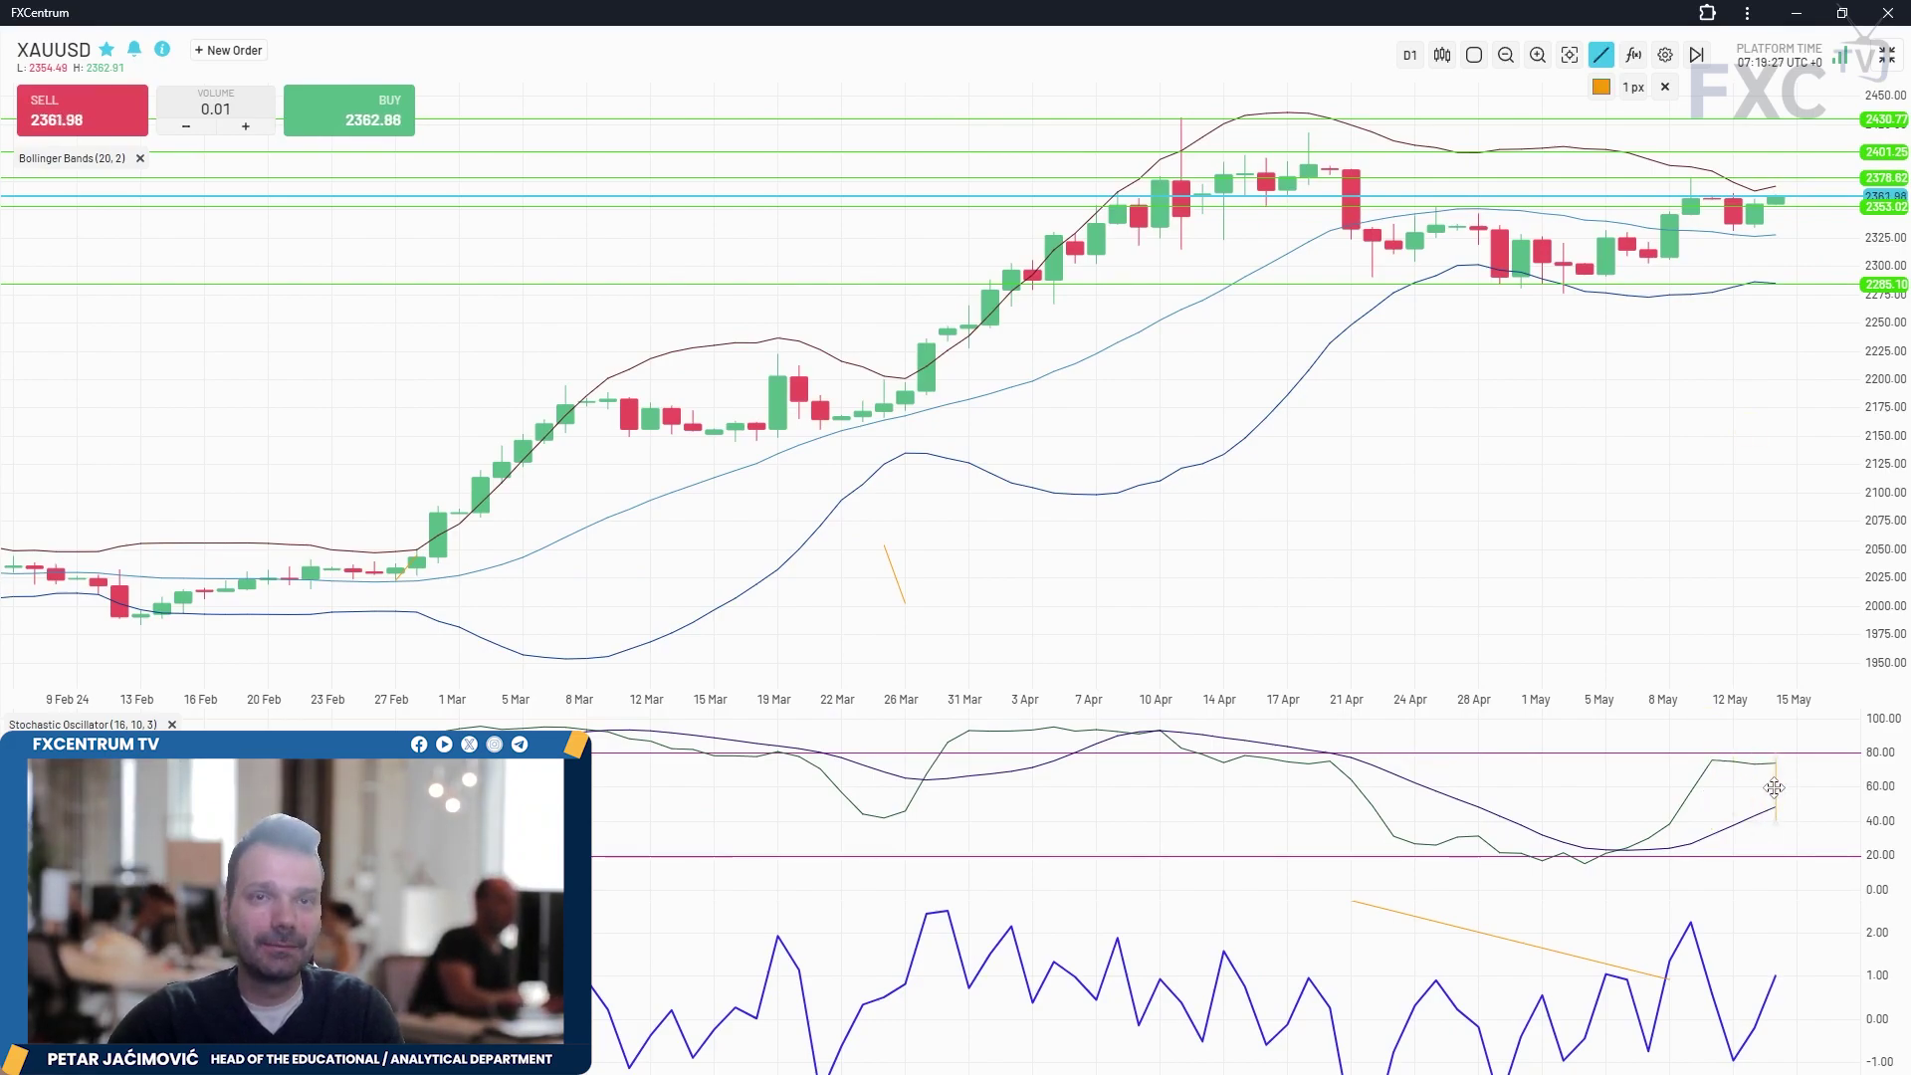
left_click_drag(1765, 777, 1706, 802)
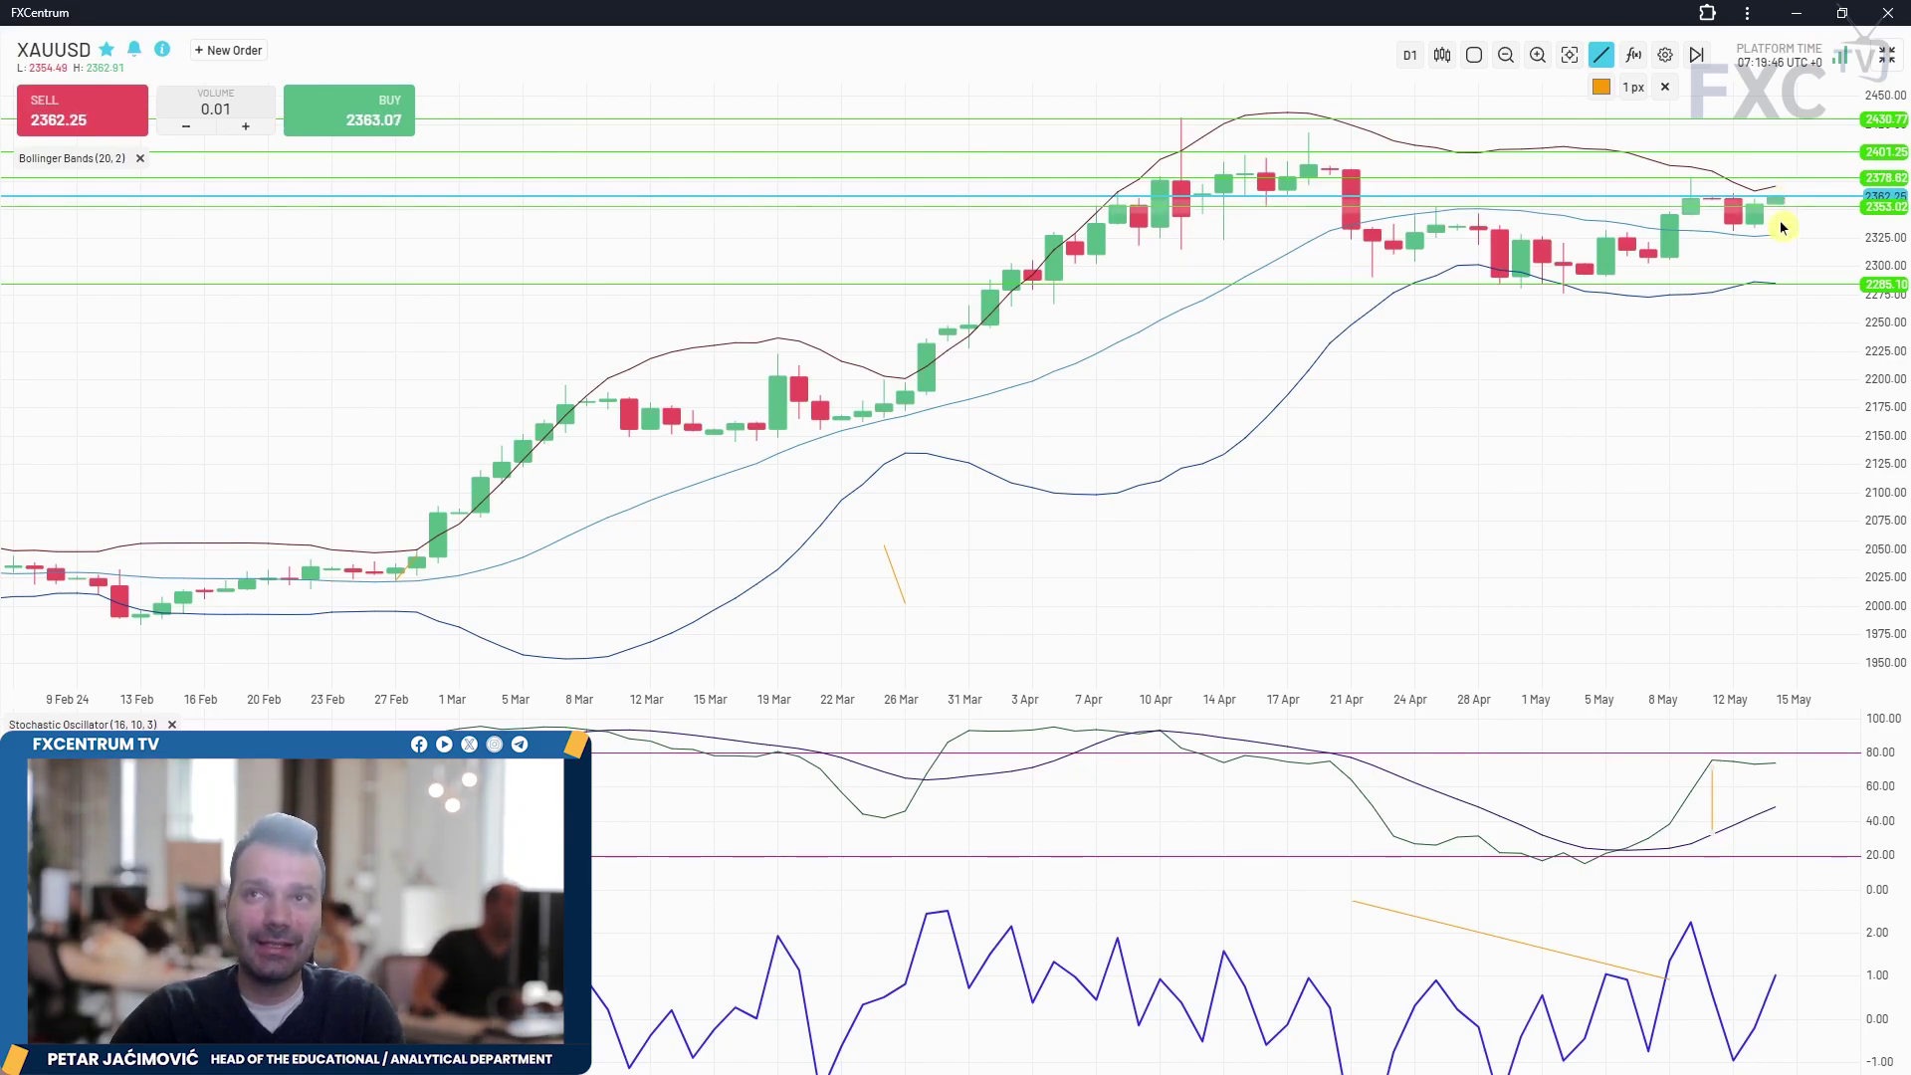
left_click_drag(1800, 284, 1809, 293)
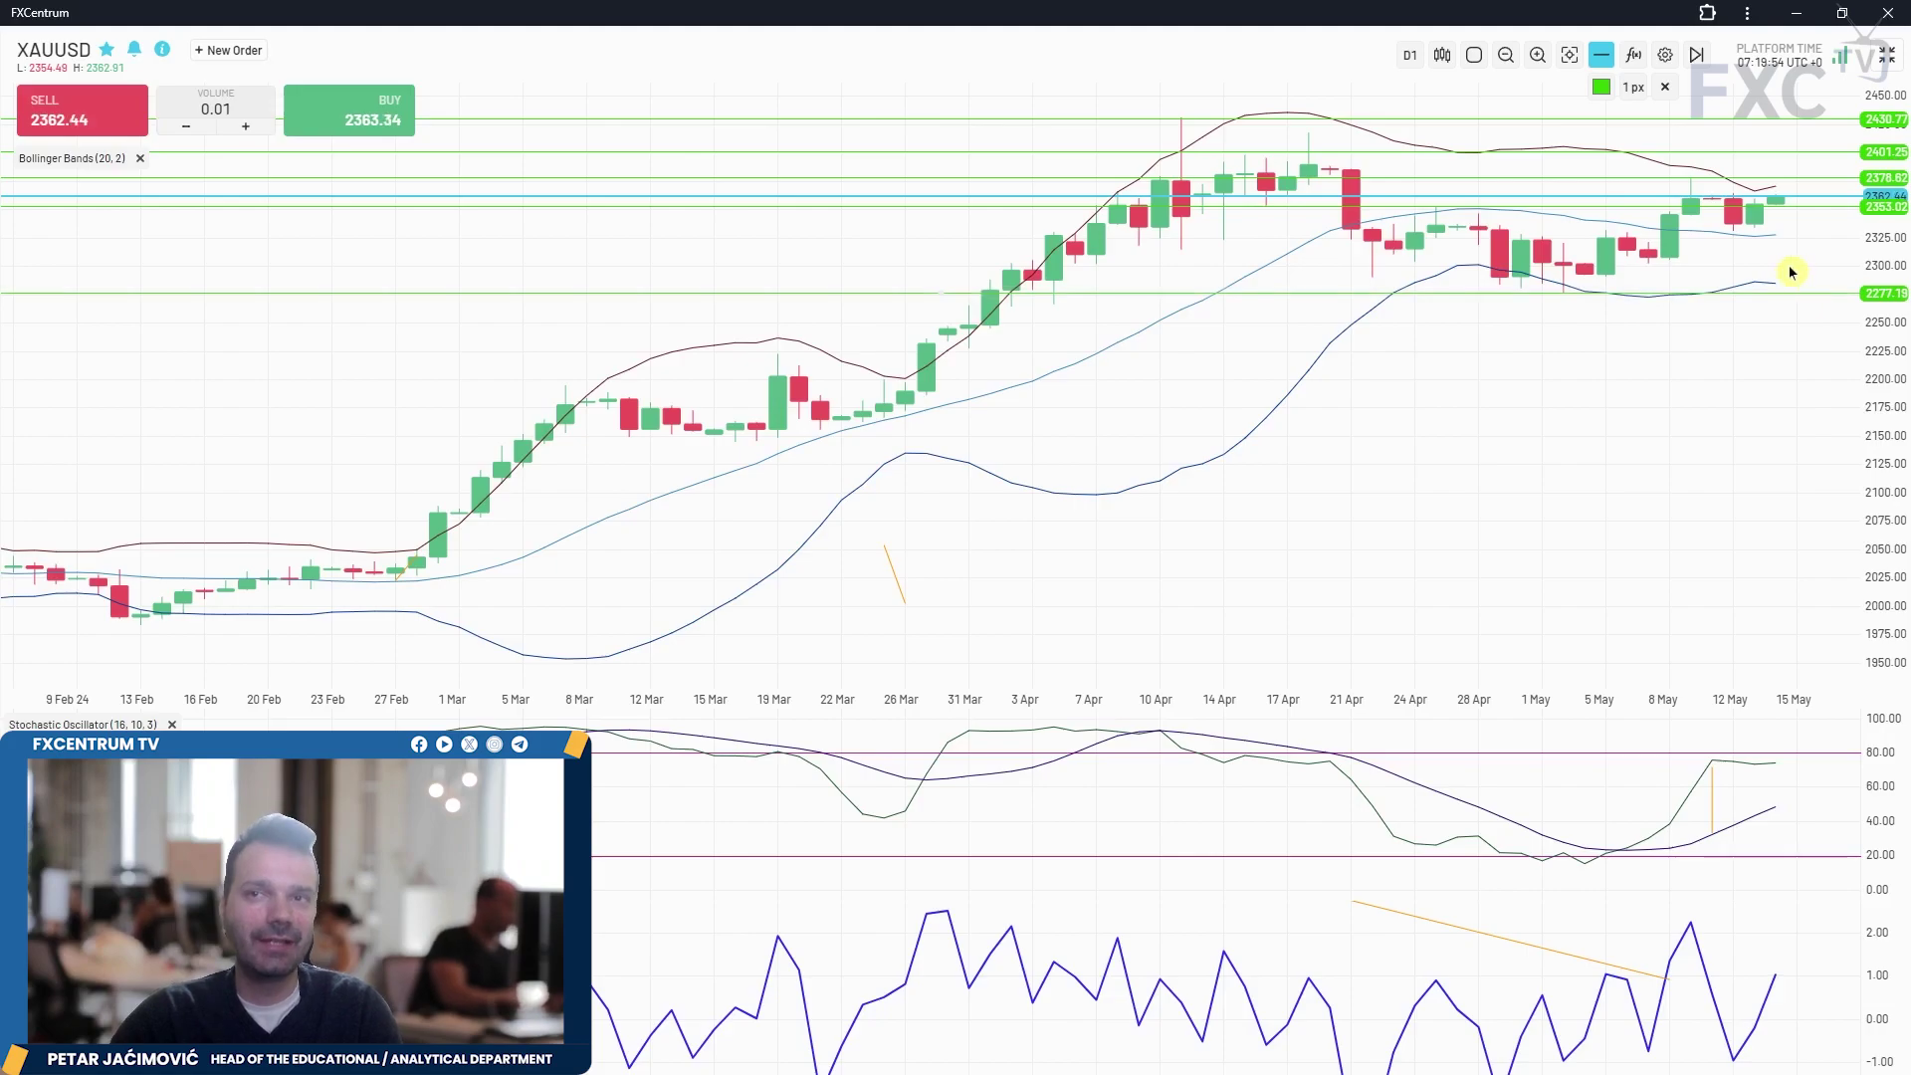
- Open the ALUMINIUM daily chart from the favorites and view its recent candles full screen
left_click(1887, 55)
scroll(227, 554, "down", 2)
scroll(226, 554, "down", 1)
left_click(90, 561)
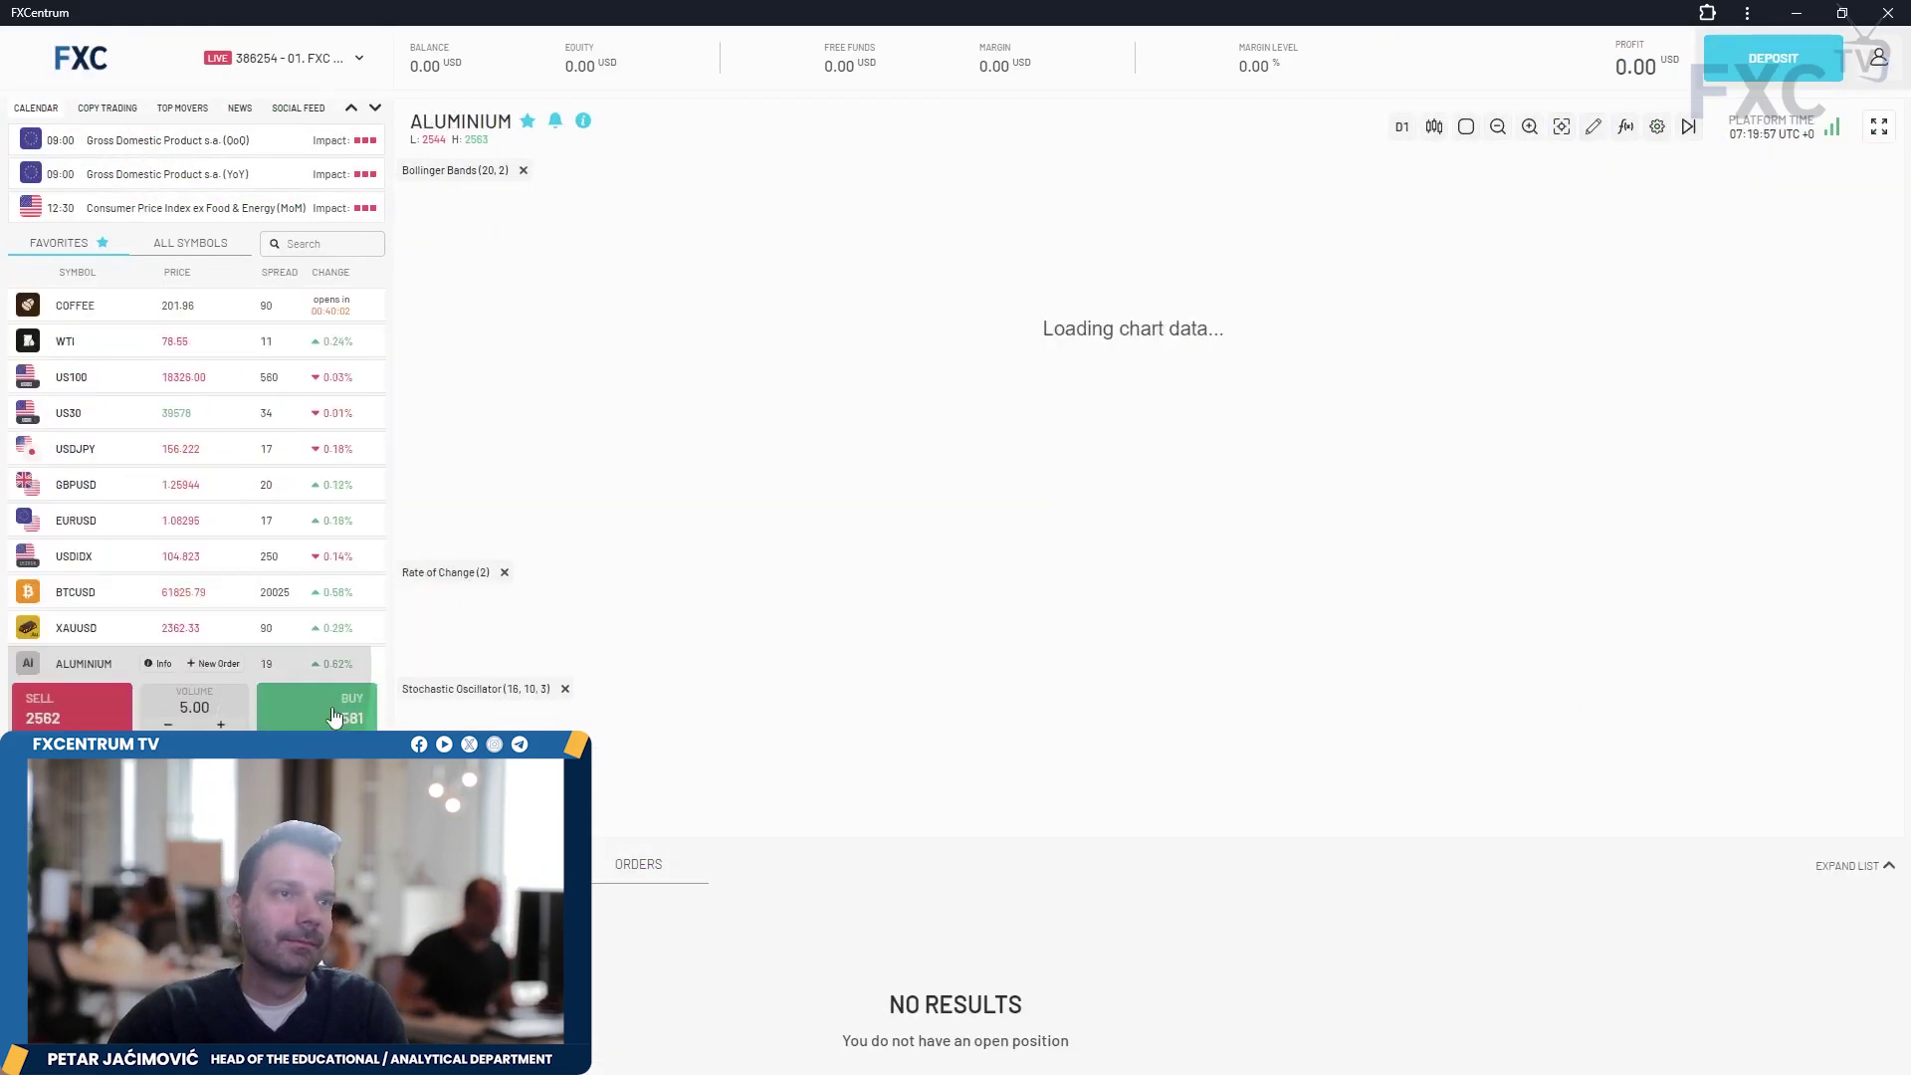
left_click(1878, 126)
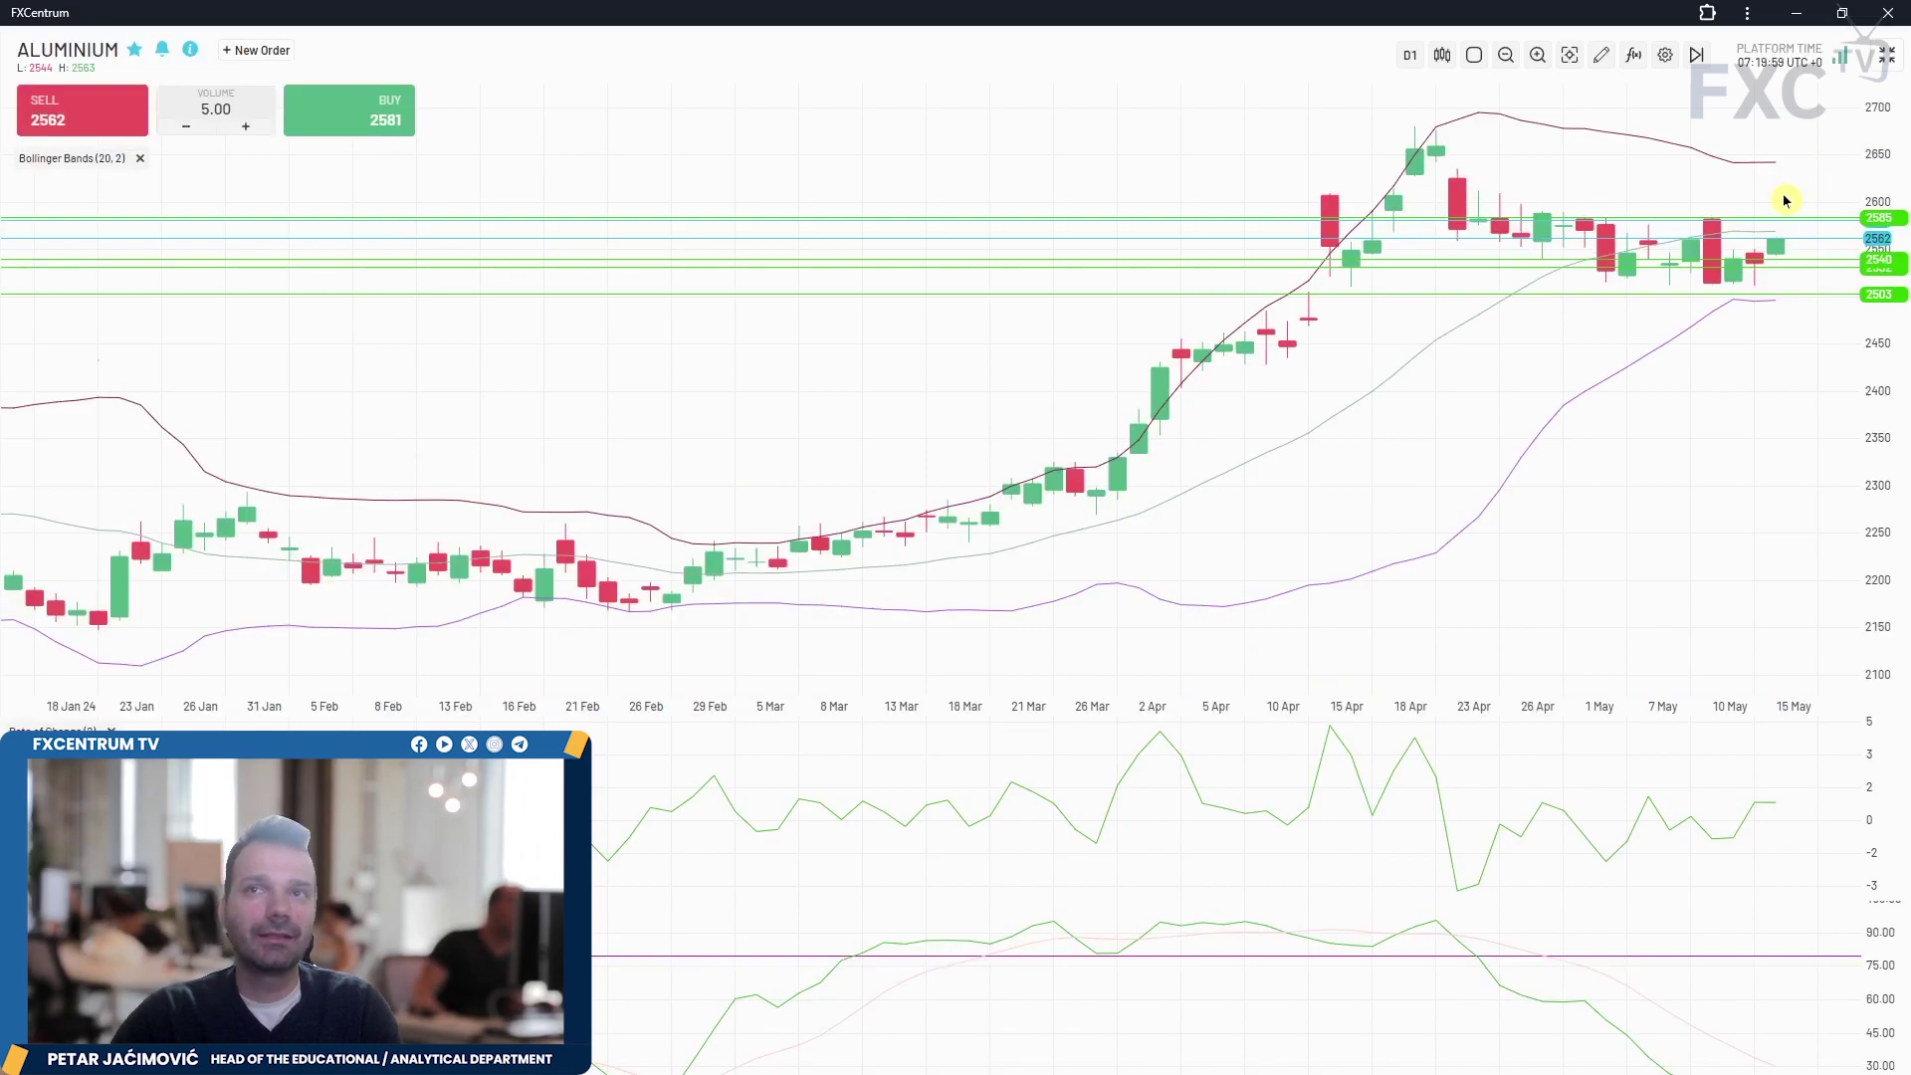
scroll(1784, 200, "up", 2)
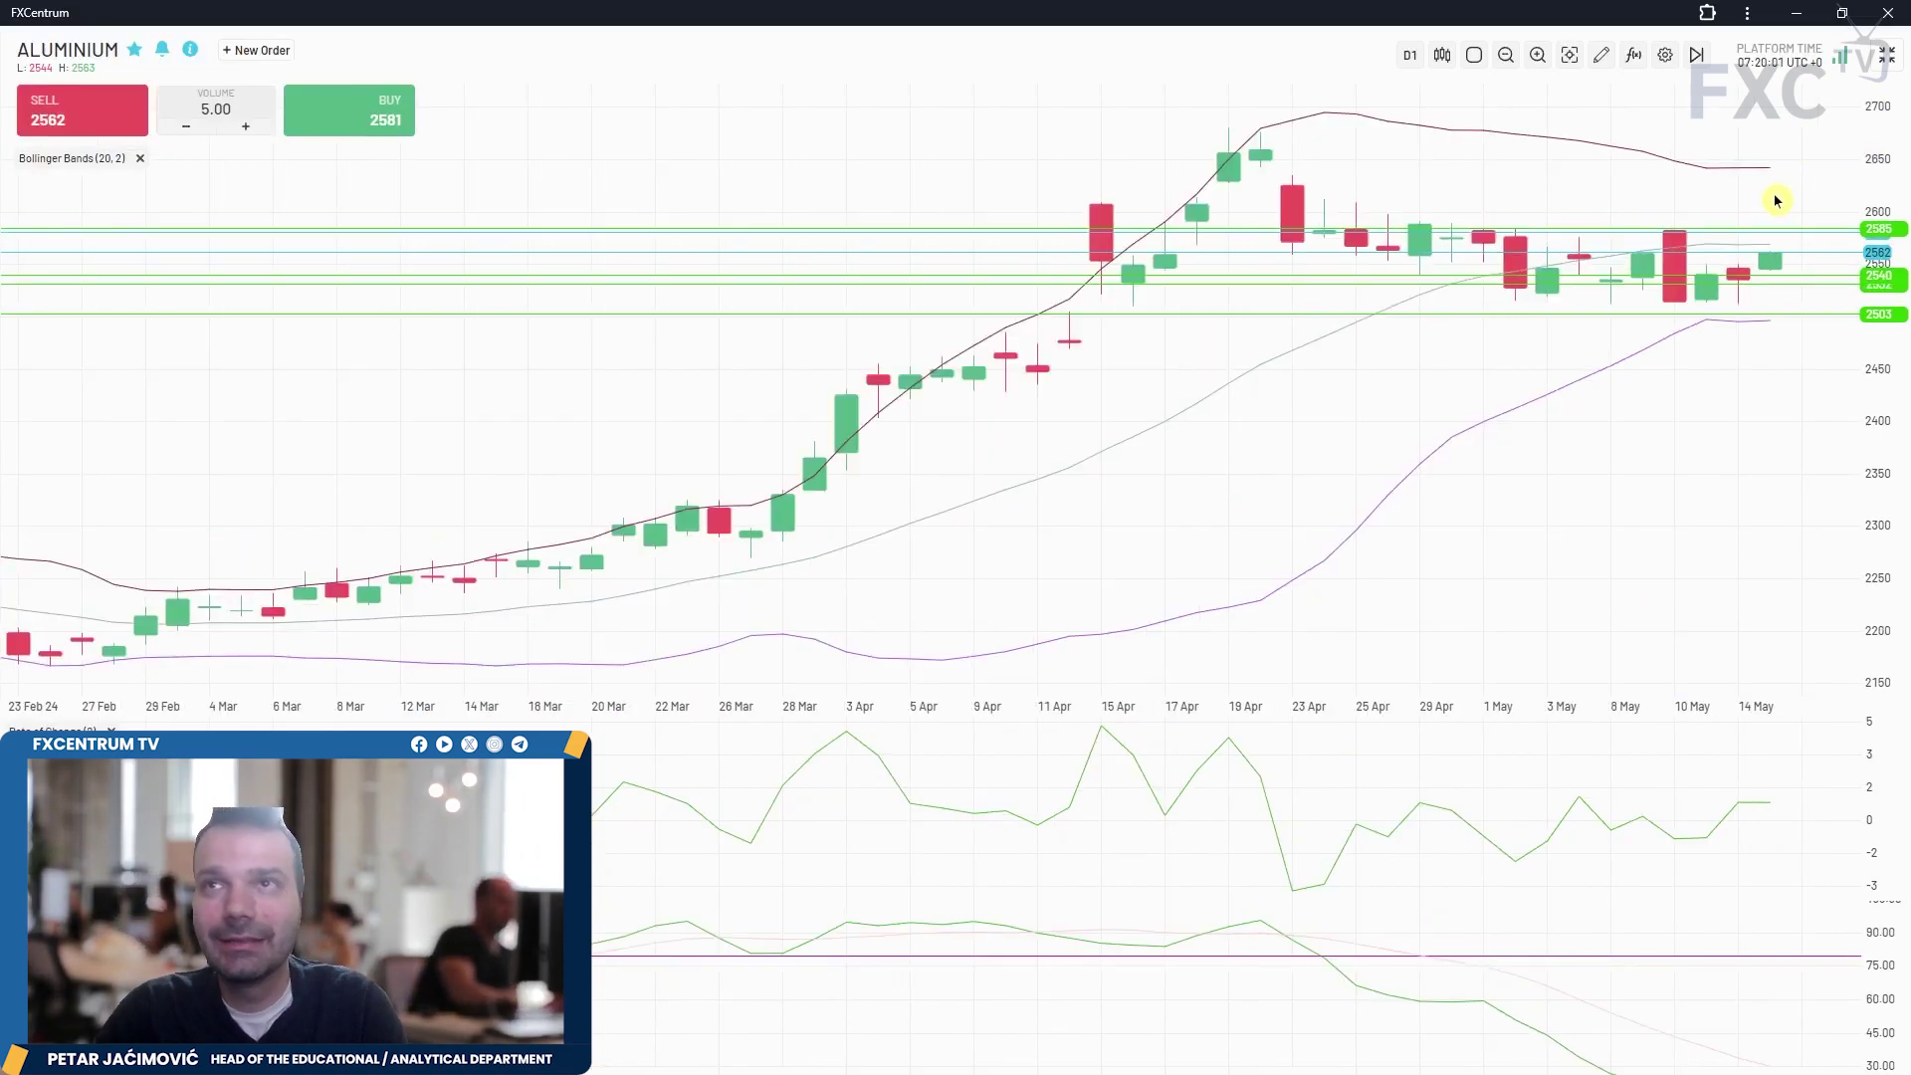
- Move the ALUMINIUM horizontal lines at 2503 and 2540 to 2509 and 2643 respectively
left_click(1826, 316)
left_click_drag(1824, 313, 1821, 310)
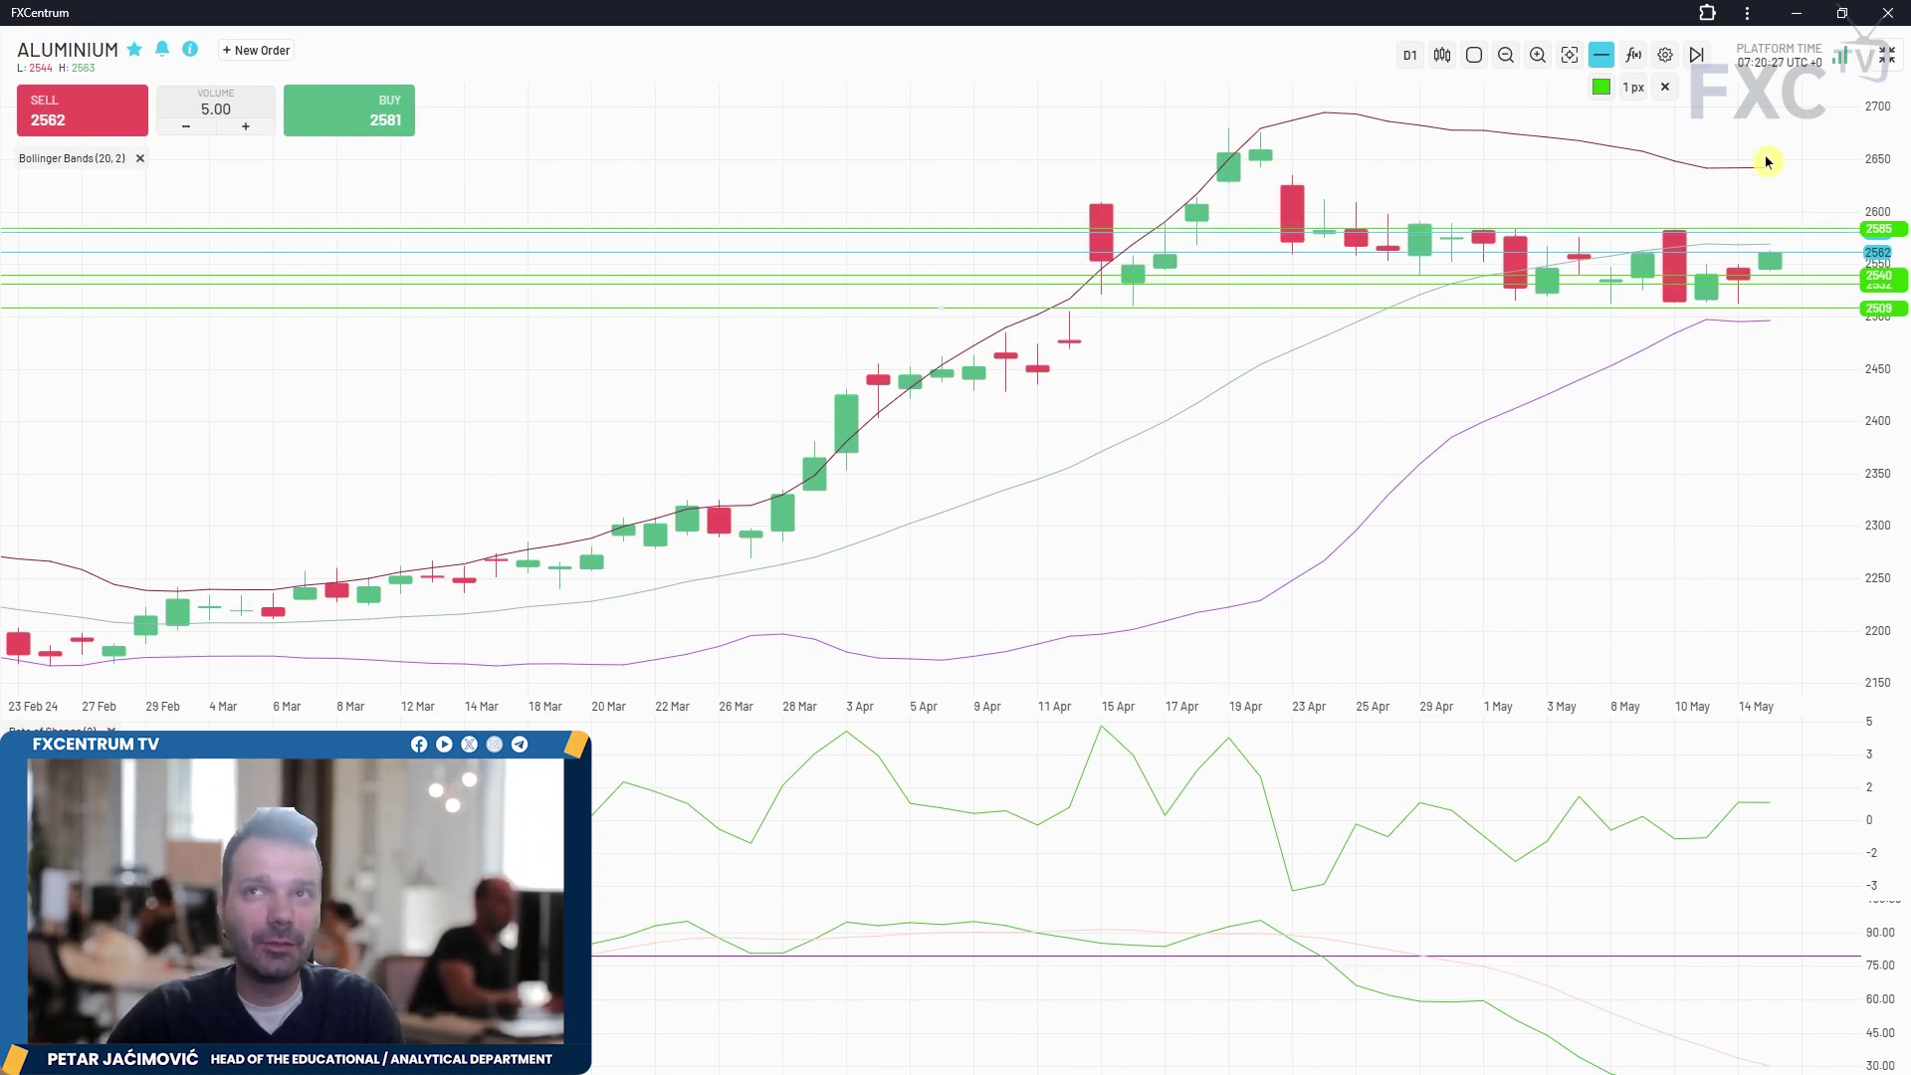
left_click_drag(1811, 275, 1837, 170)
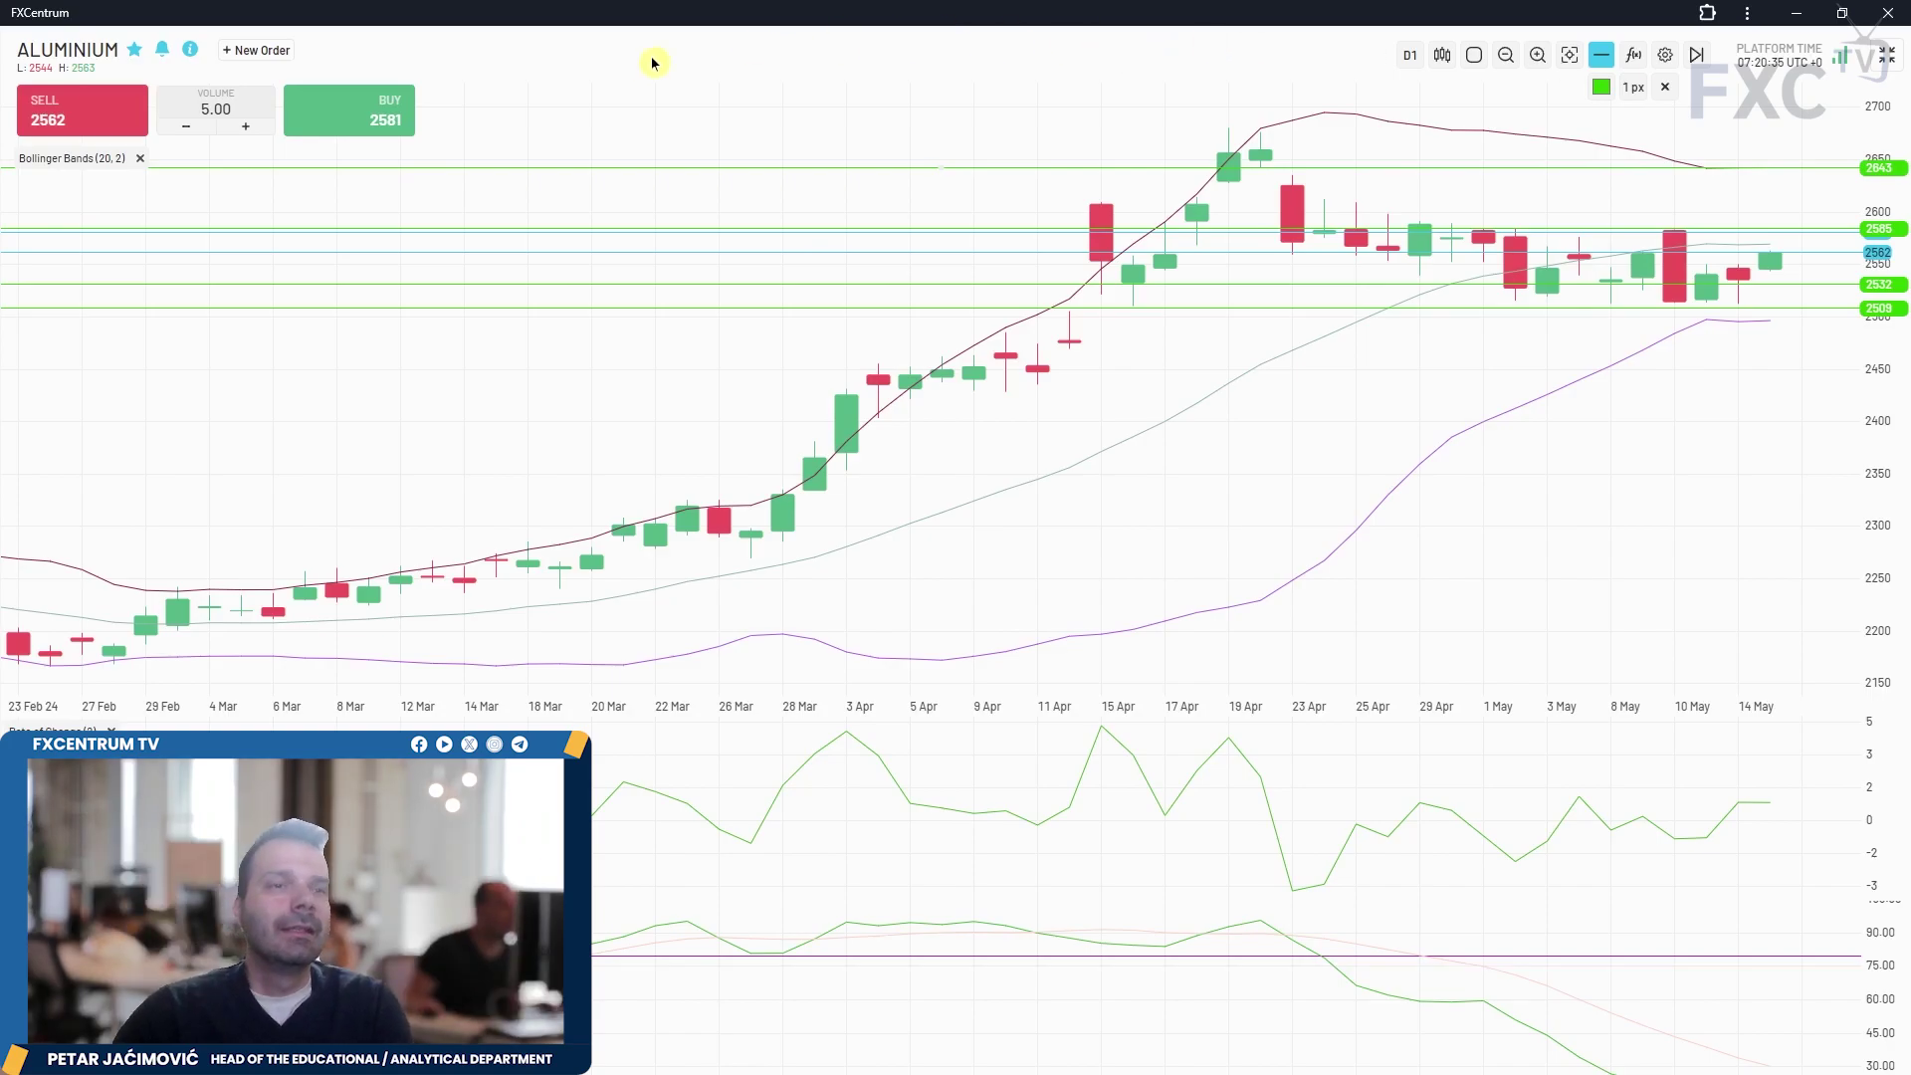
- Leave the full-screen ALUMINIUM chart and switch to the fxcentrum.com website in a maximized browser window
left_click(1887, 55)
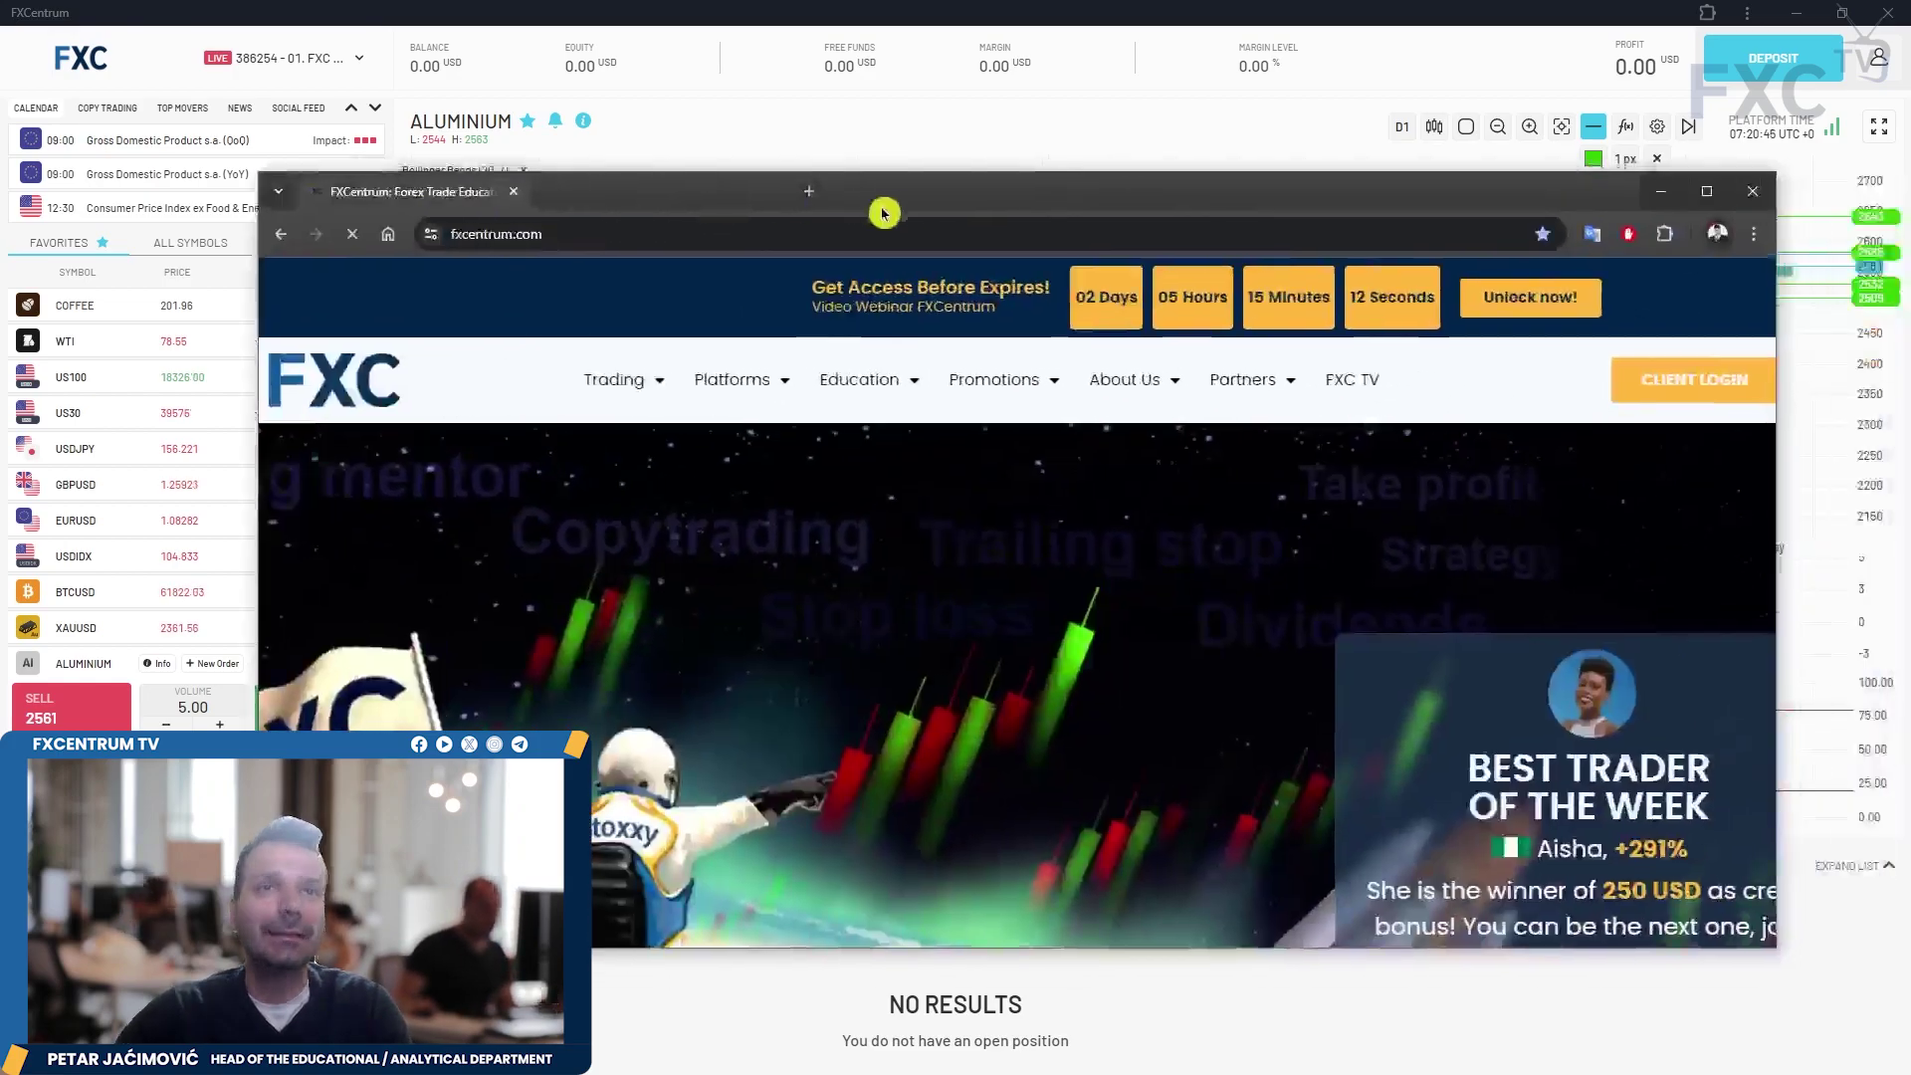
double_click(882, 209)
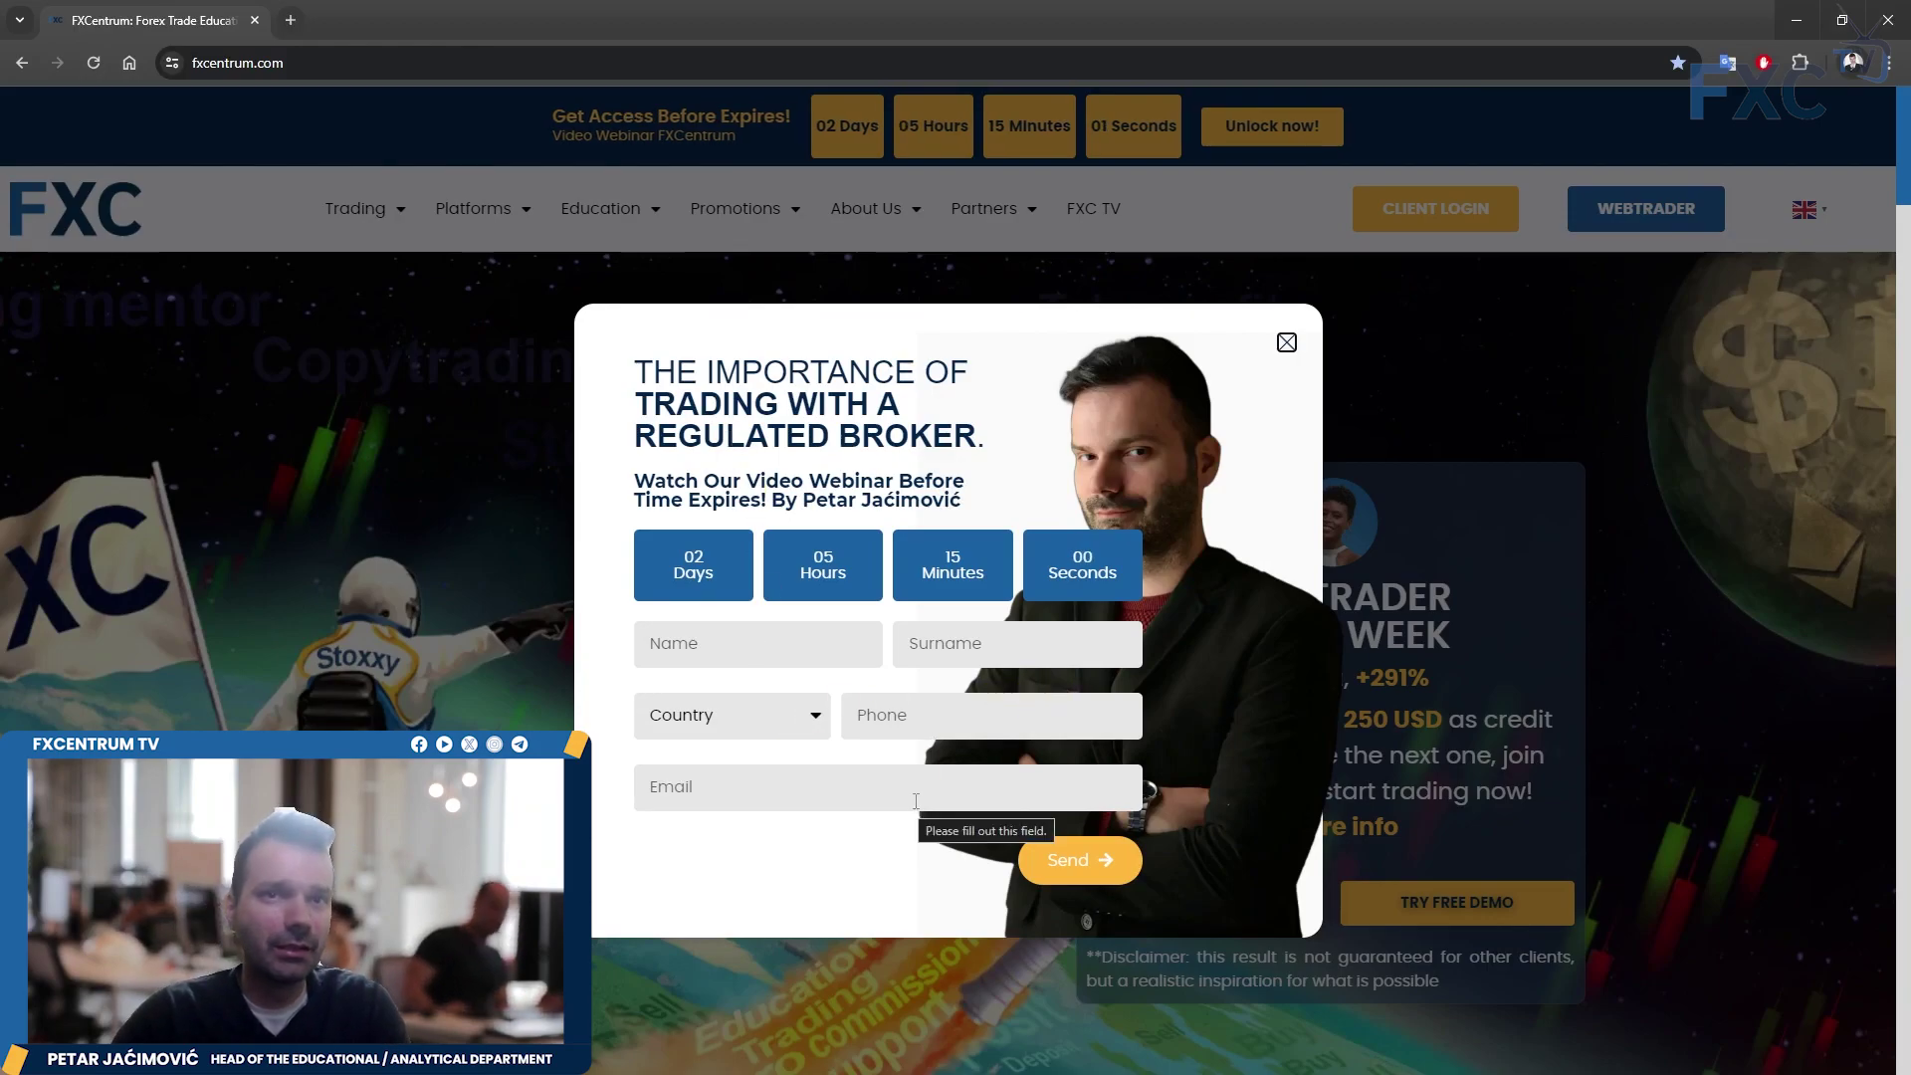
left_click(1062, 825)
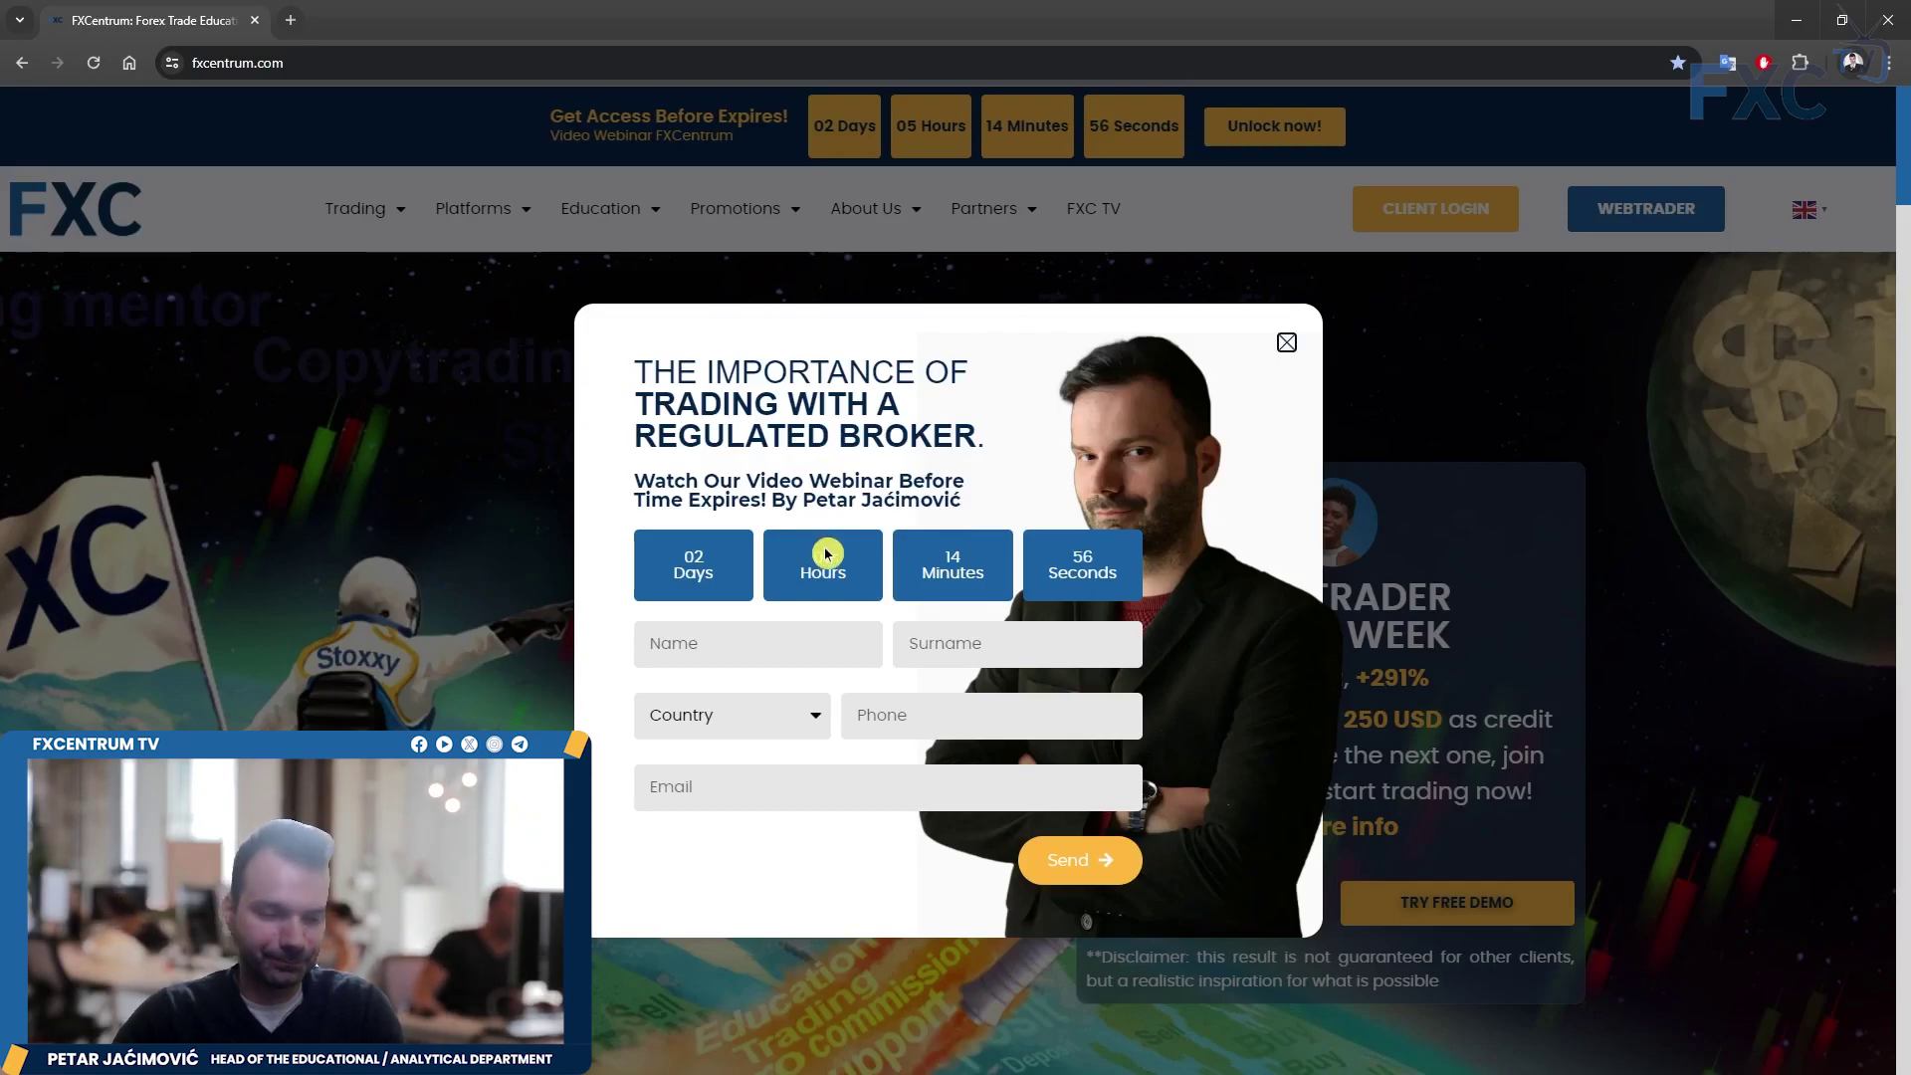
- Dismiss the webinar registration form and view the promotions offered on the FXCentrum website
left_click(1286, 343)
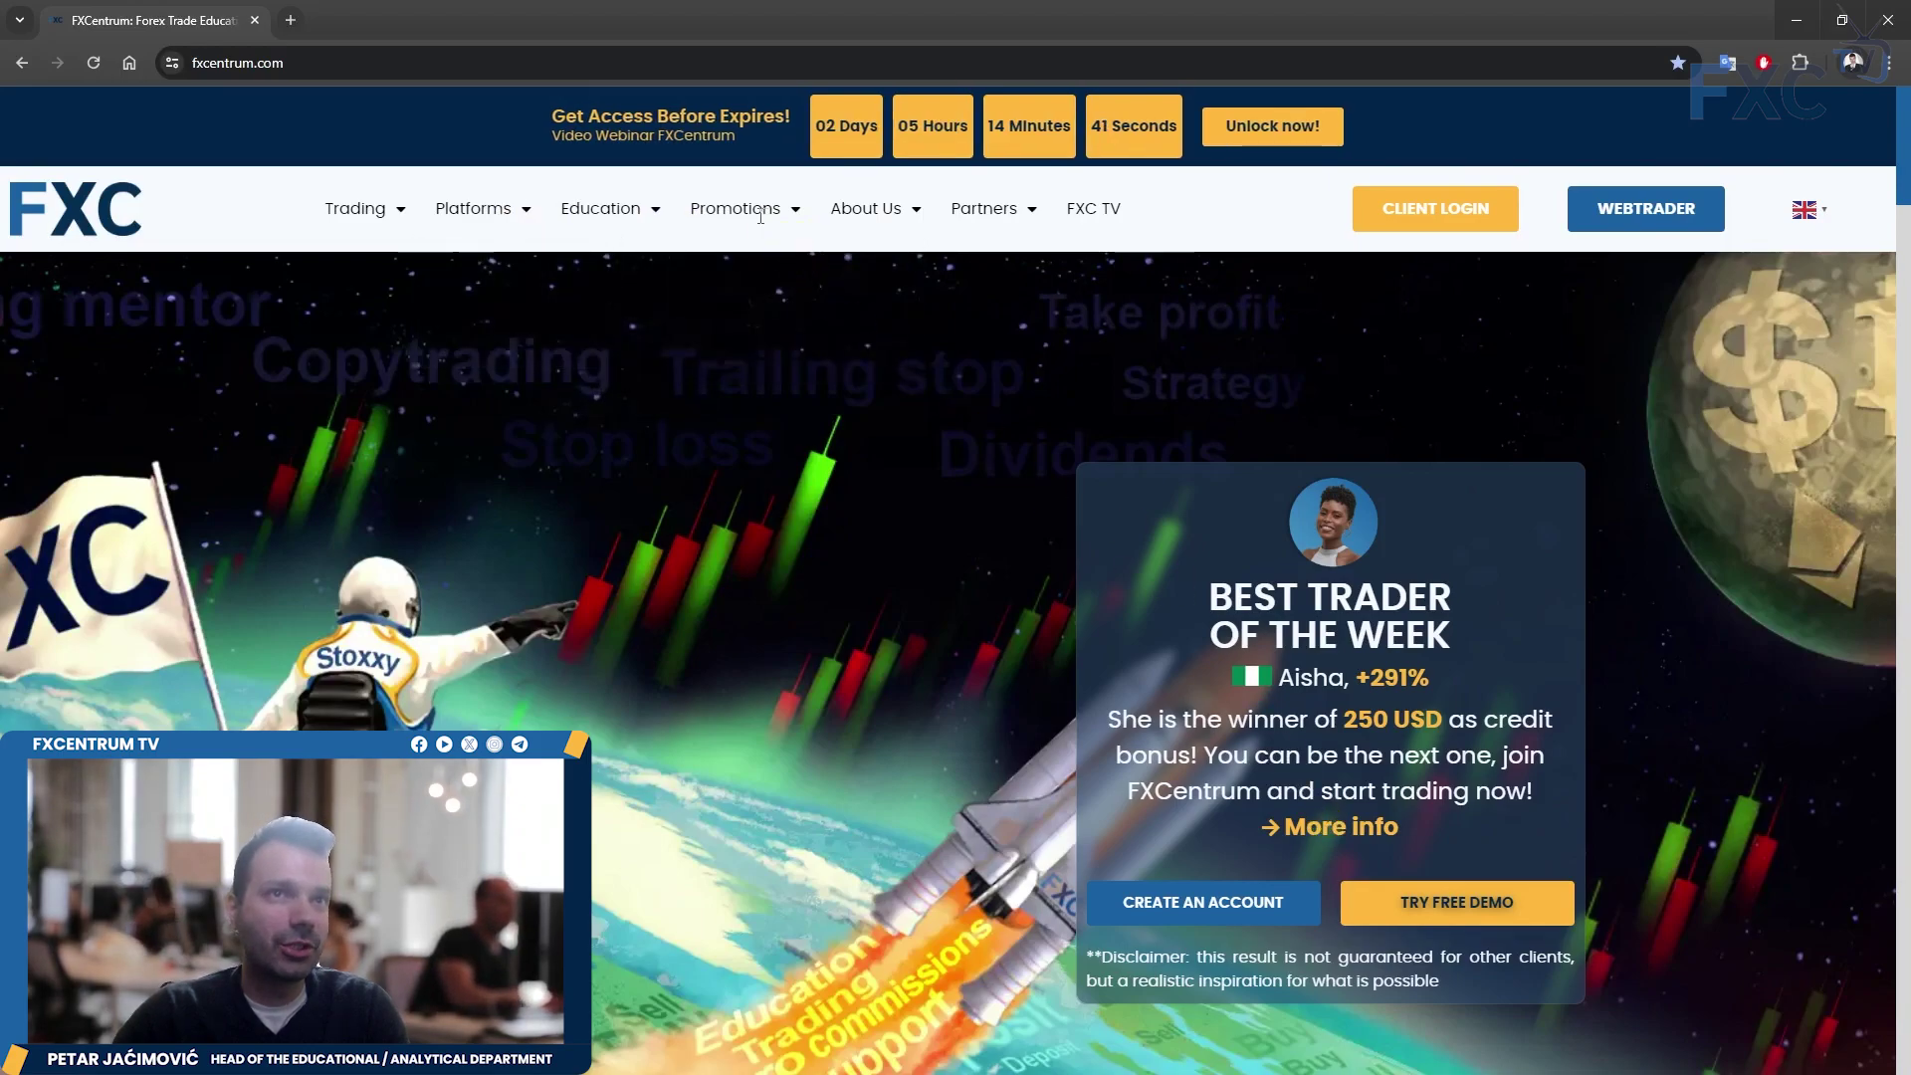
mouse_move(760, 216)
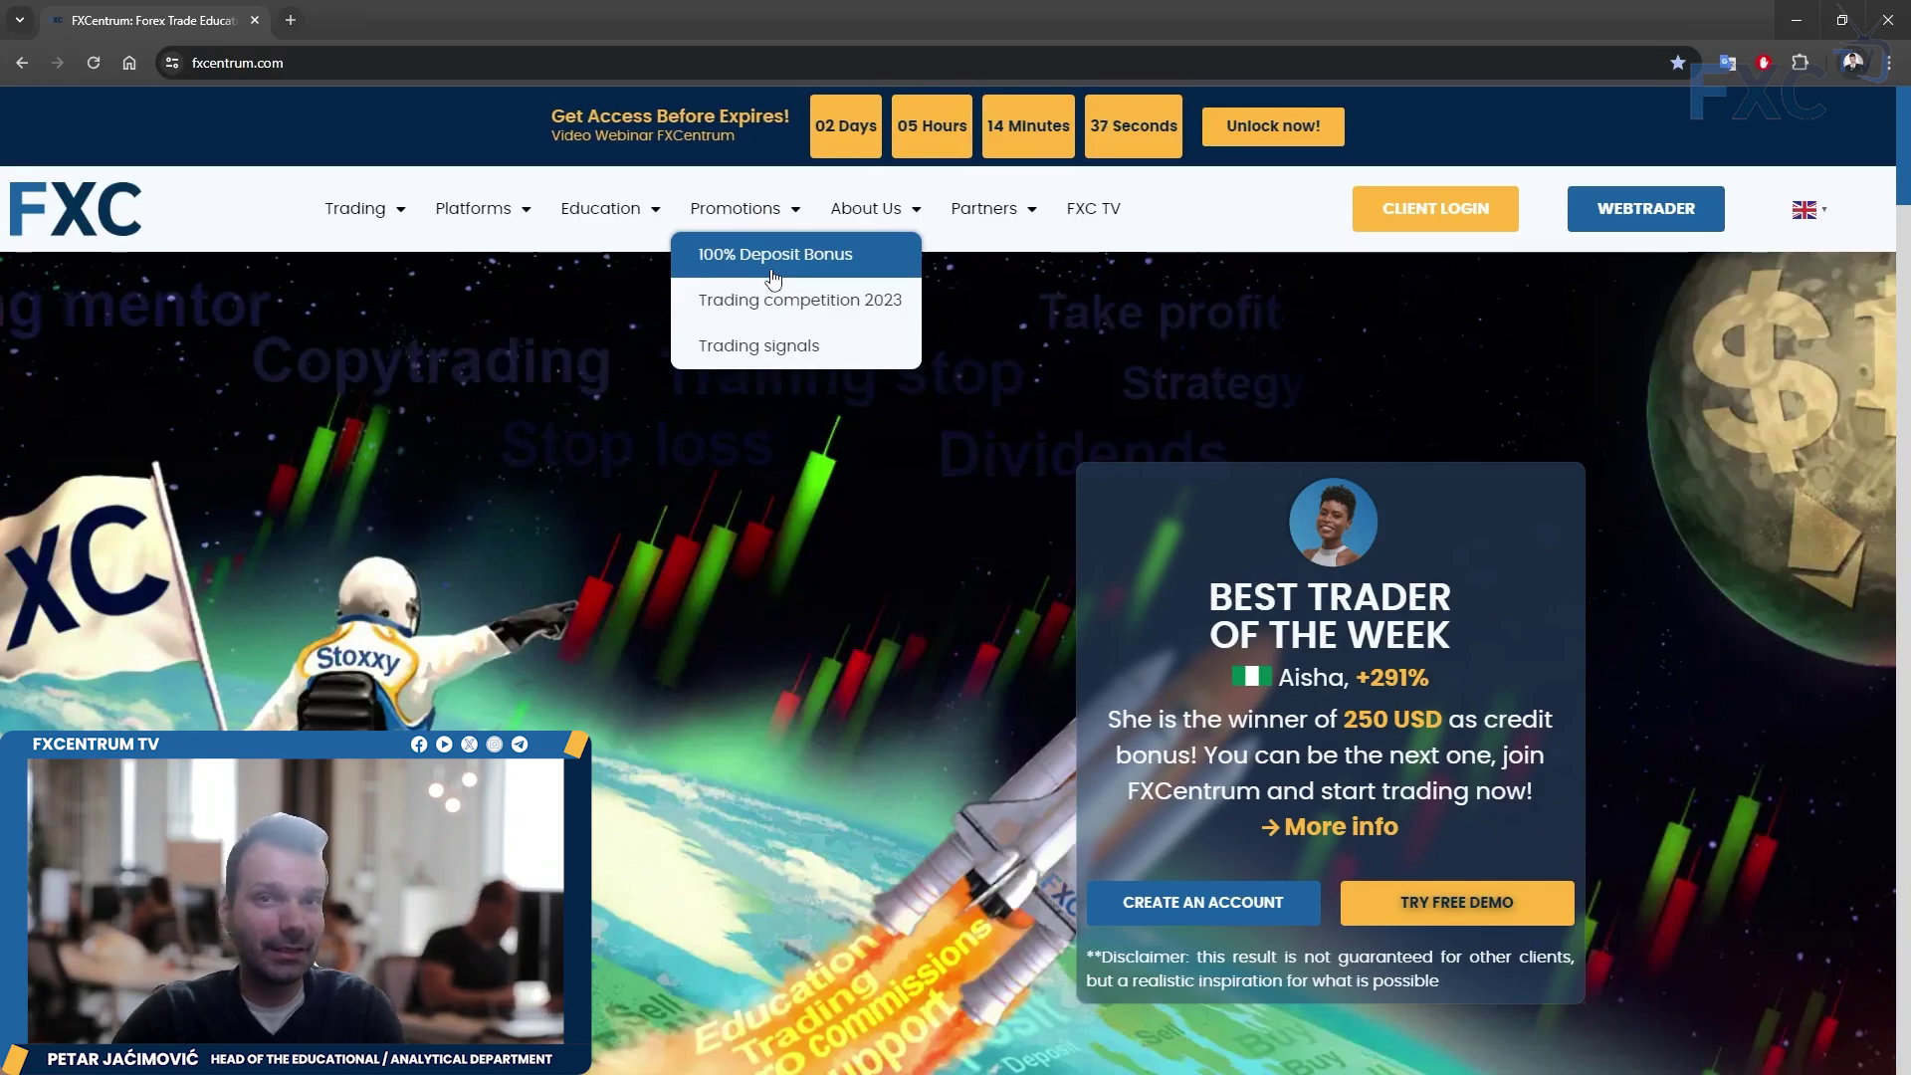
left_click(1310, 585)
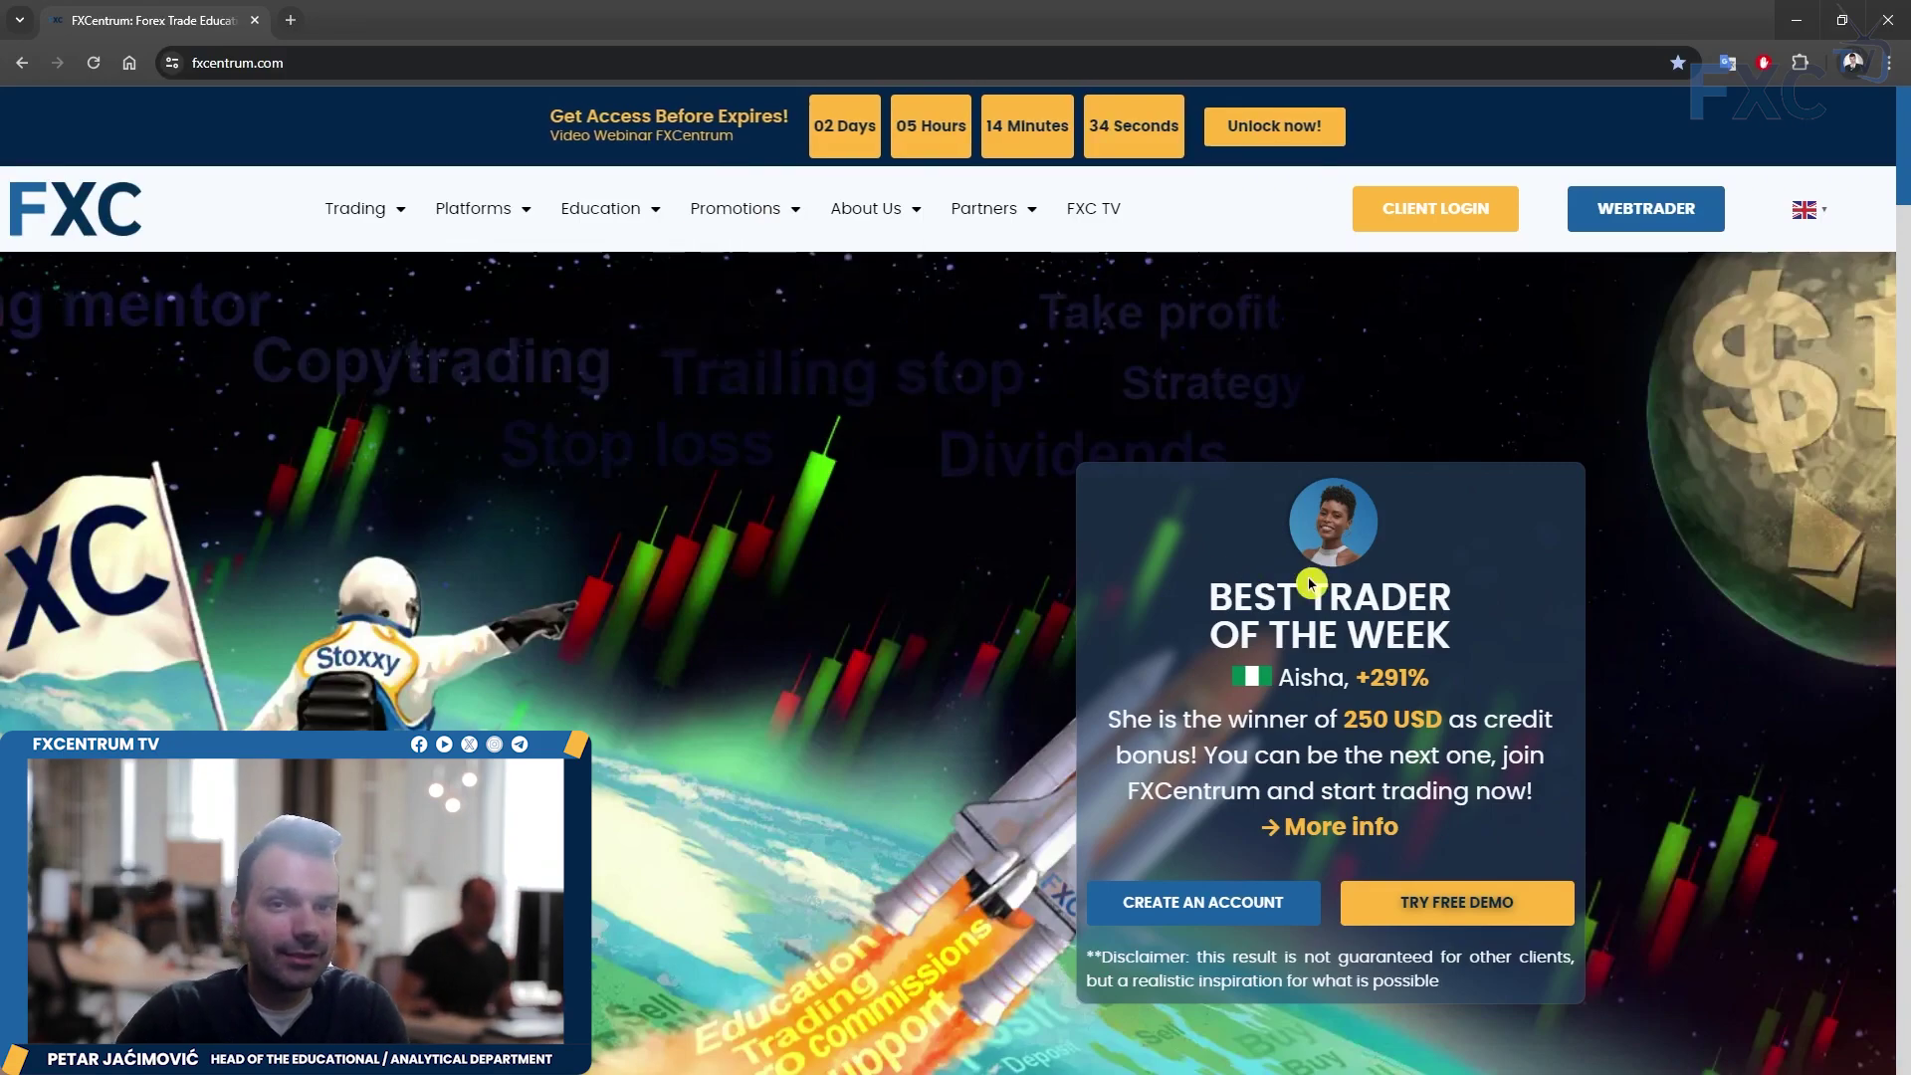